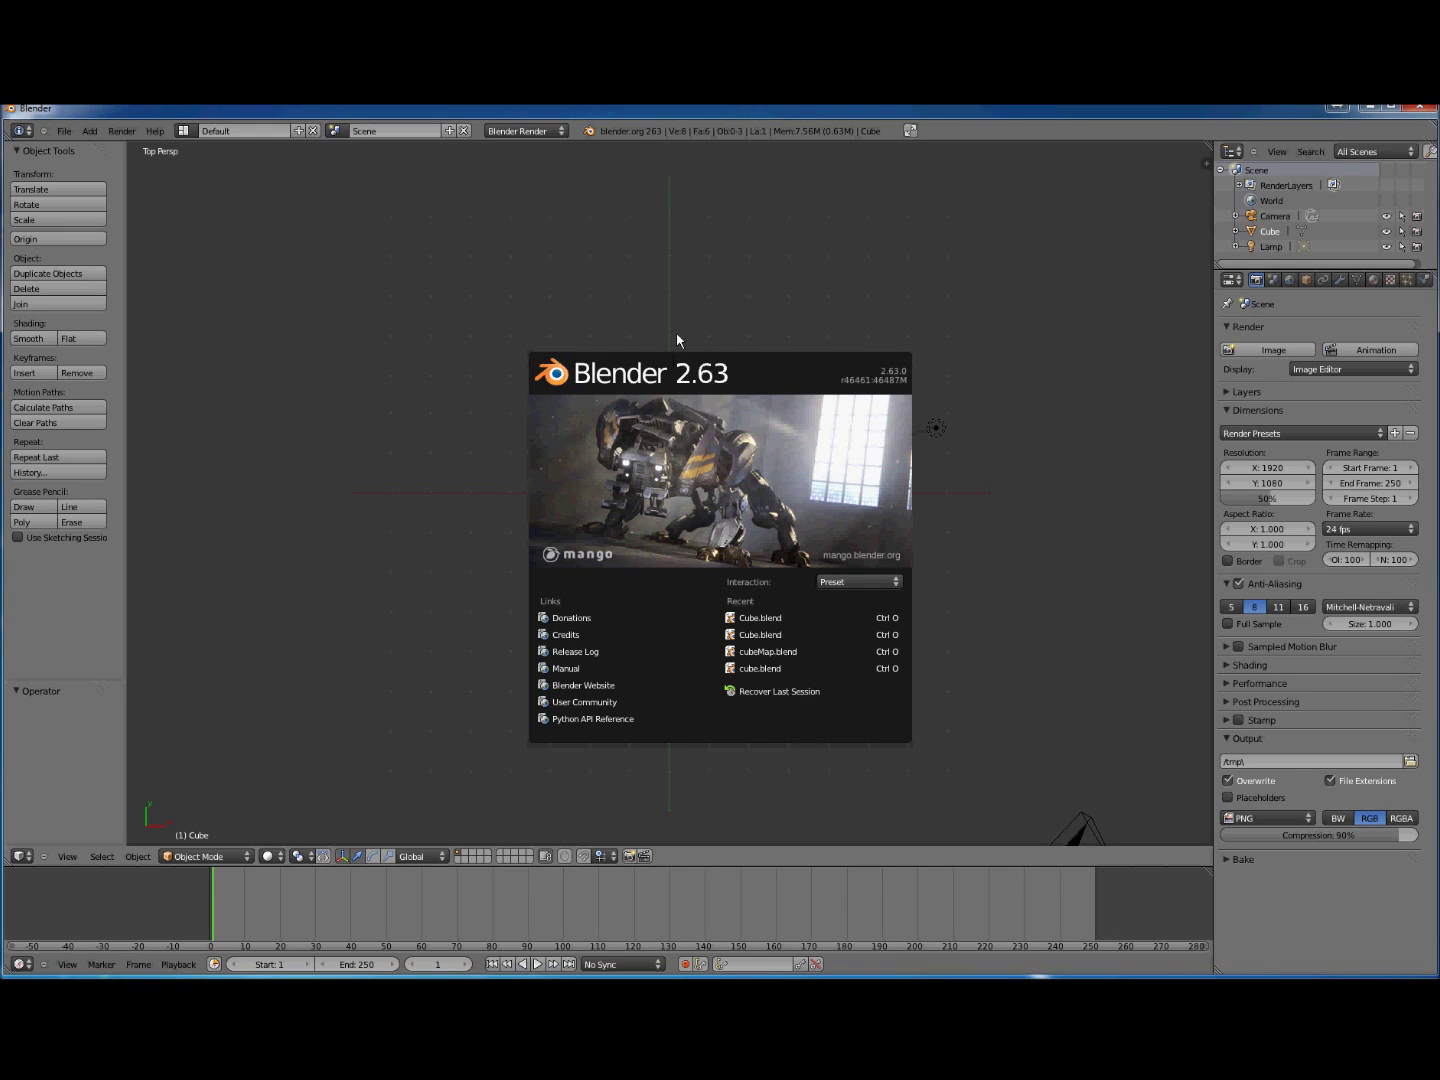
Step: Close the splash screen and orbit to an angled view of the default cube, camera and lamp
click(815, 378)
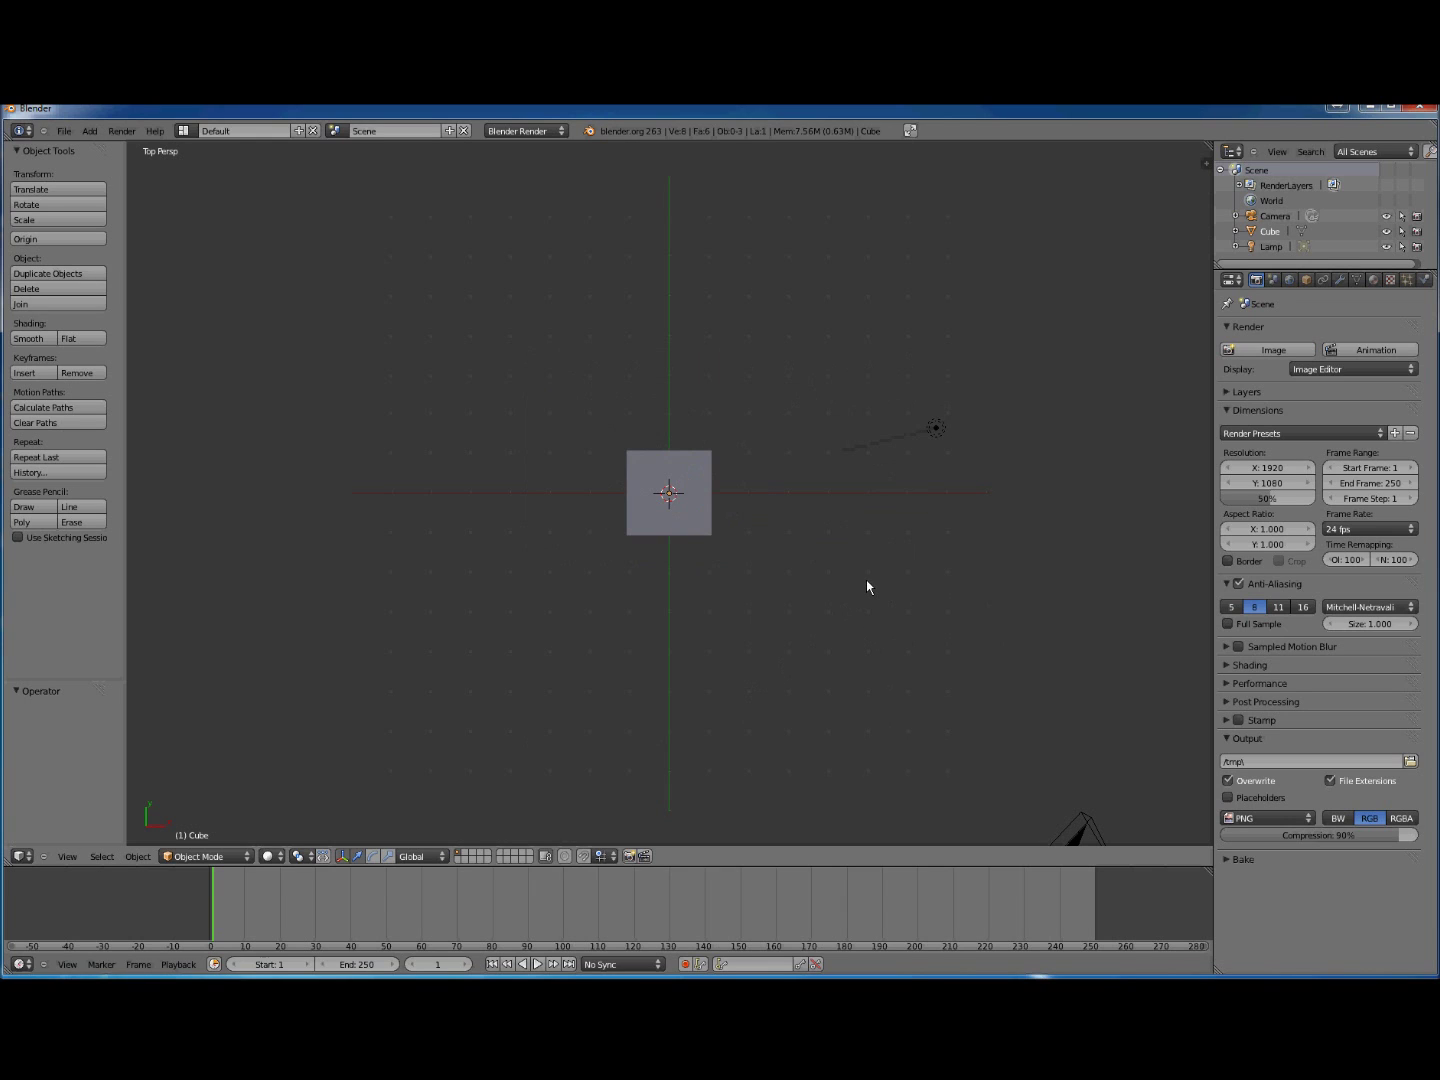
middle_drag(858, 589, 802, 467)
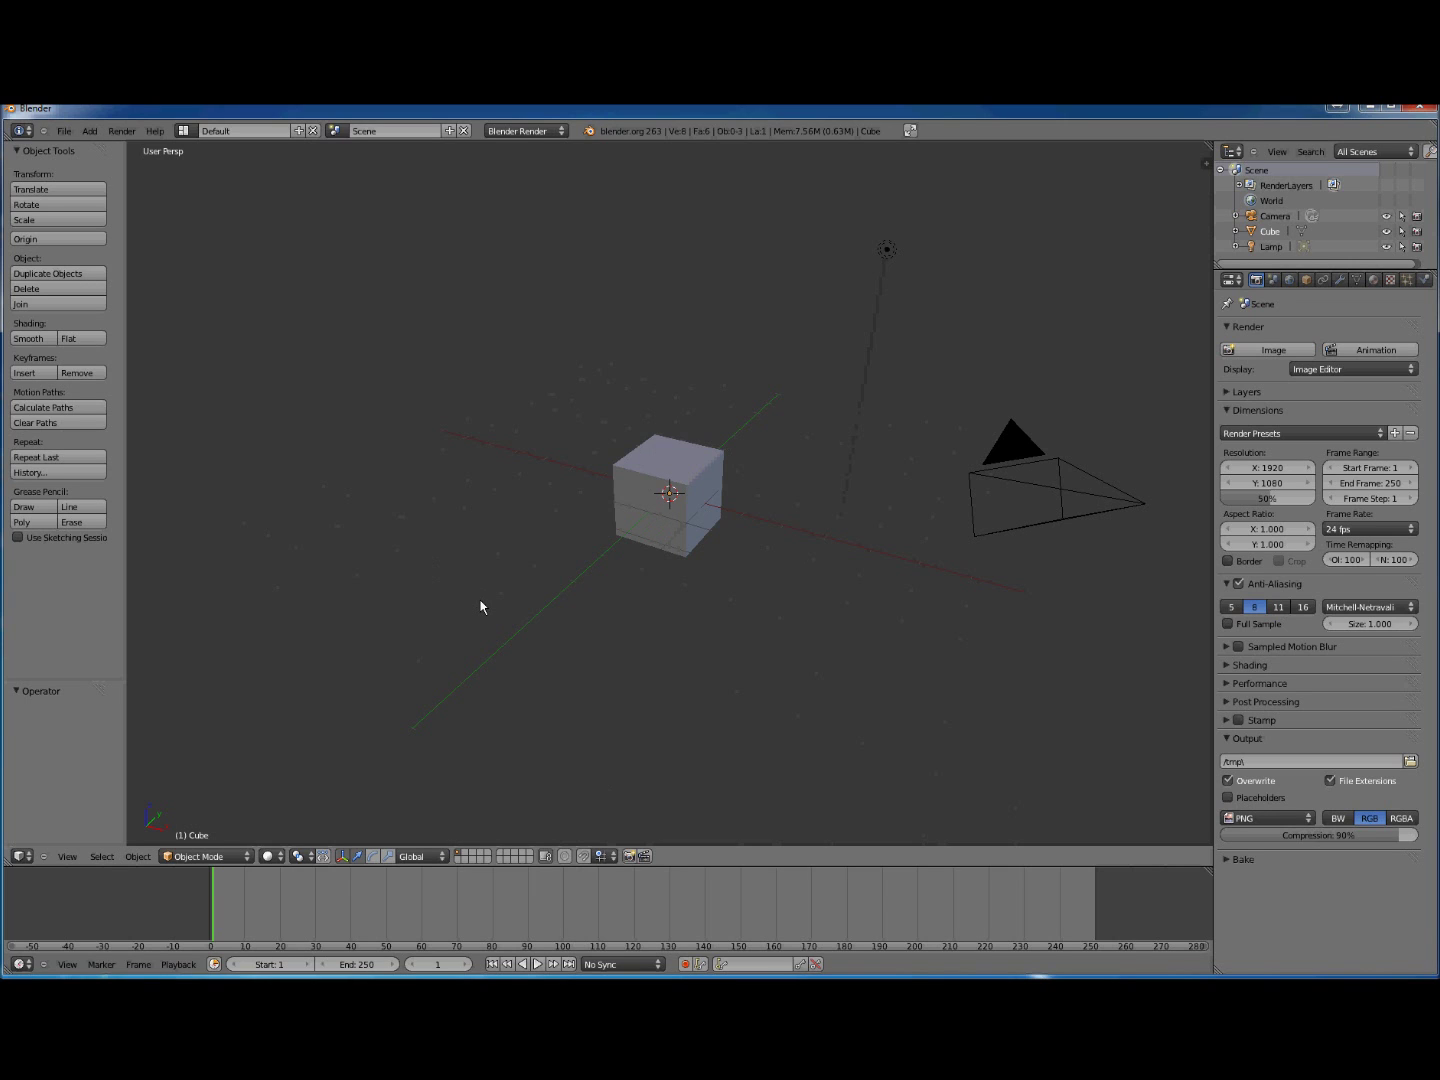
Step: Put the default cube into Edit Mode and leave all its vertices deselected
key(Tab)
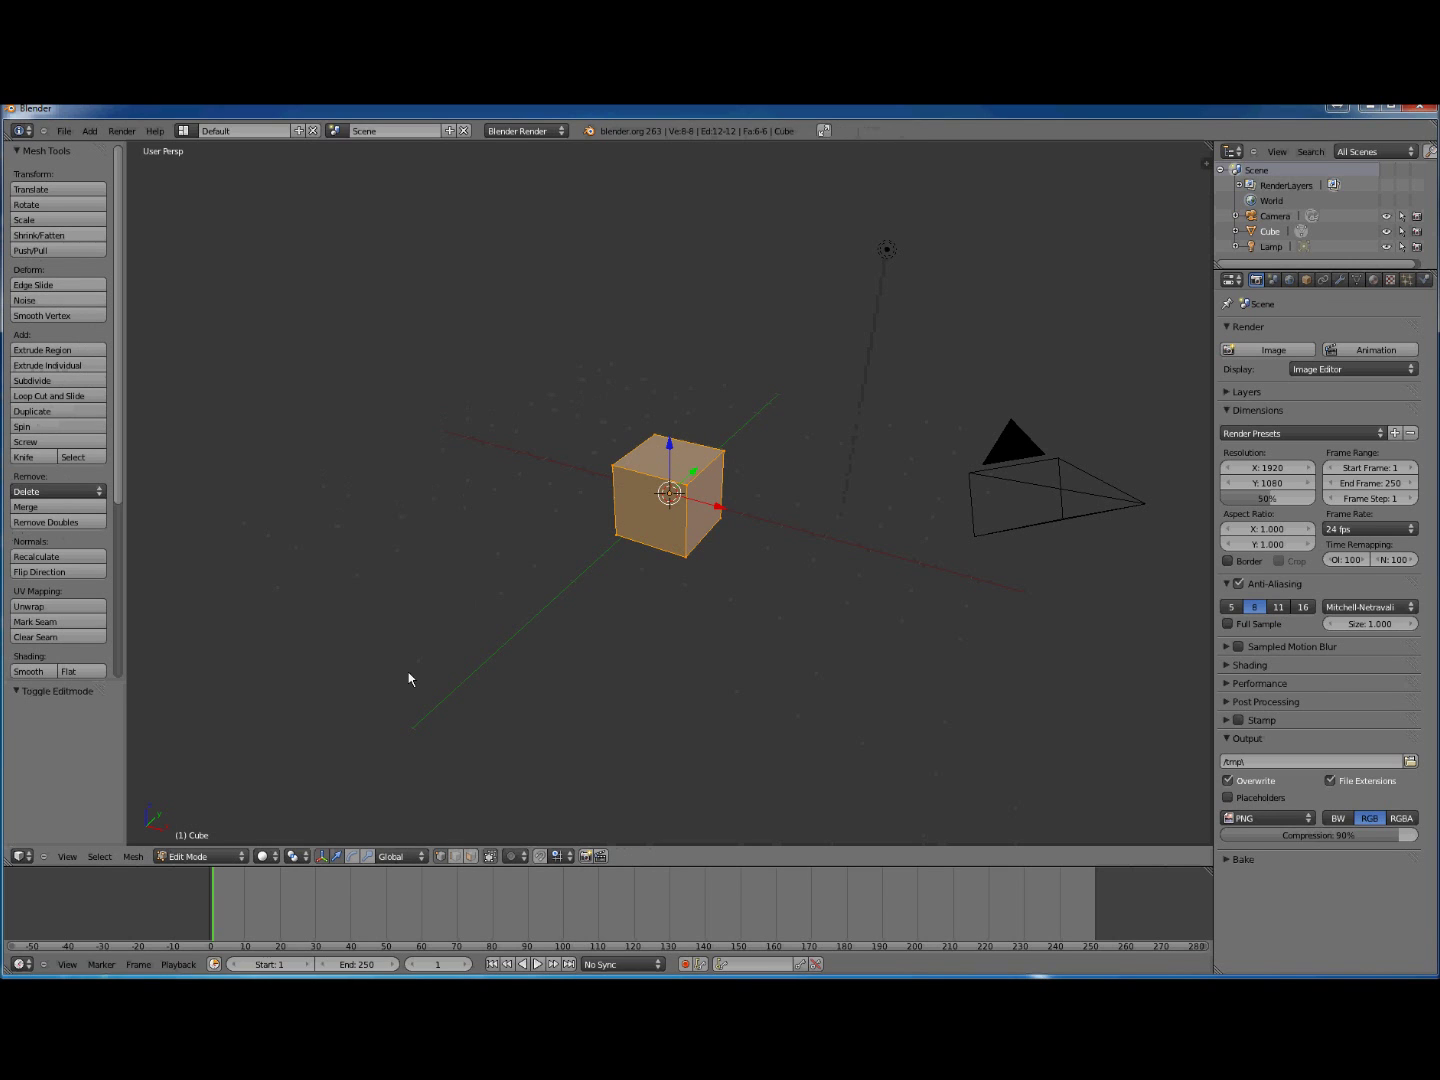
key(Tab)
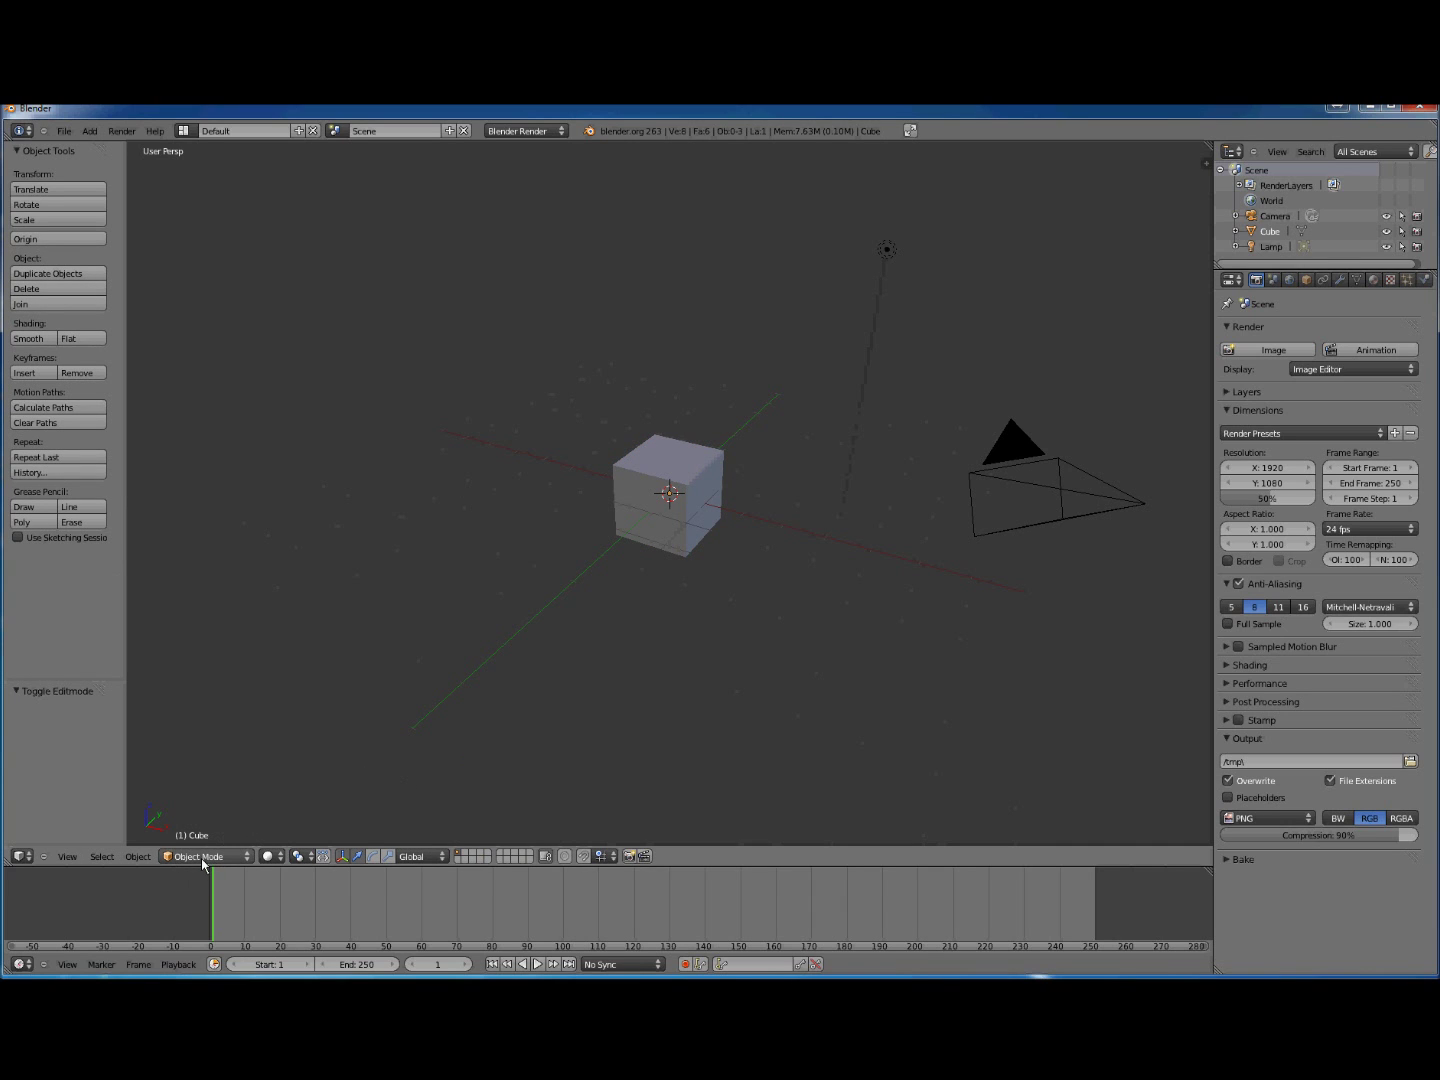
key(Tab)
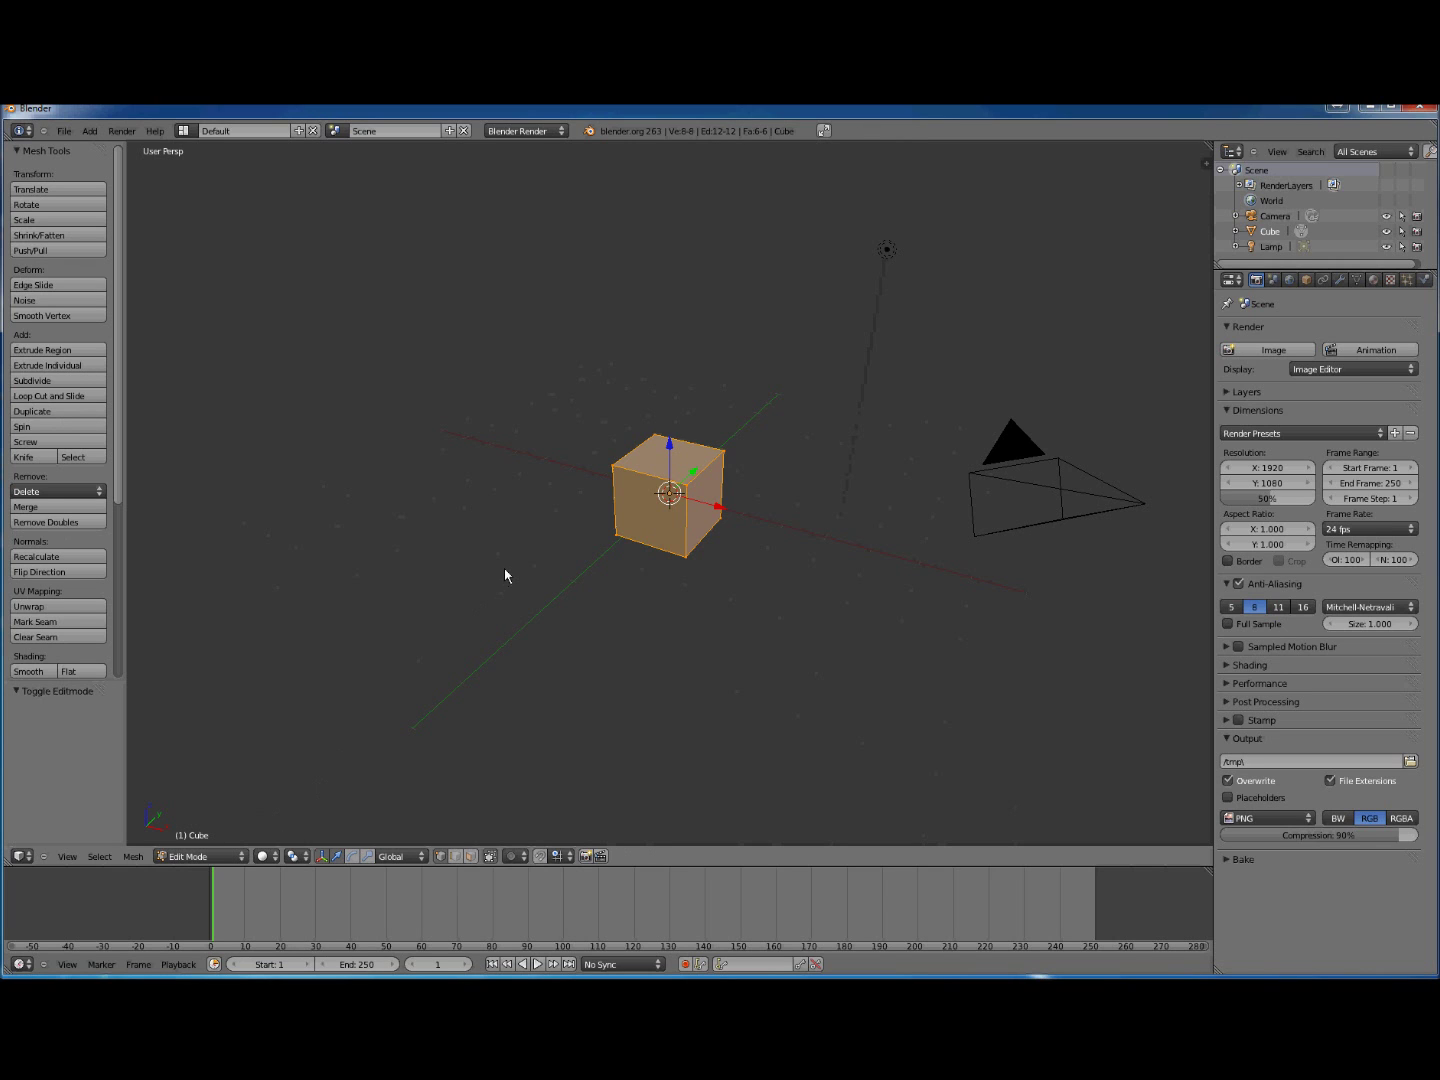
key(Tab)
key(Tab)
key(Tab)
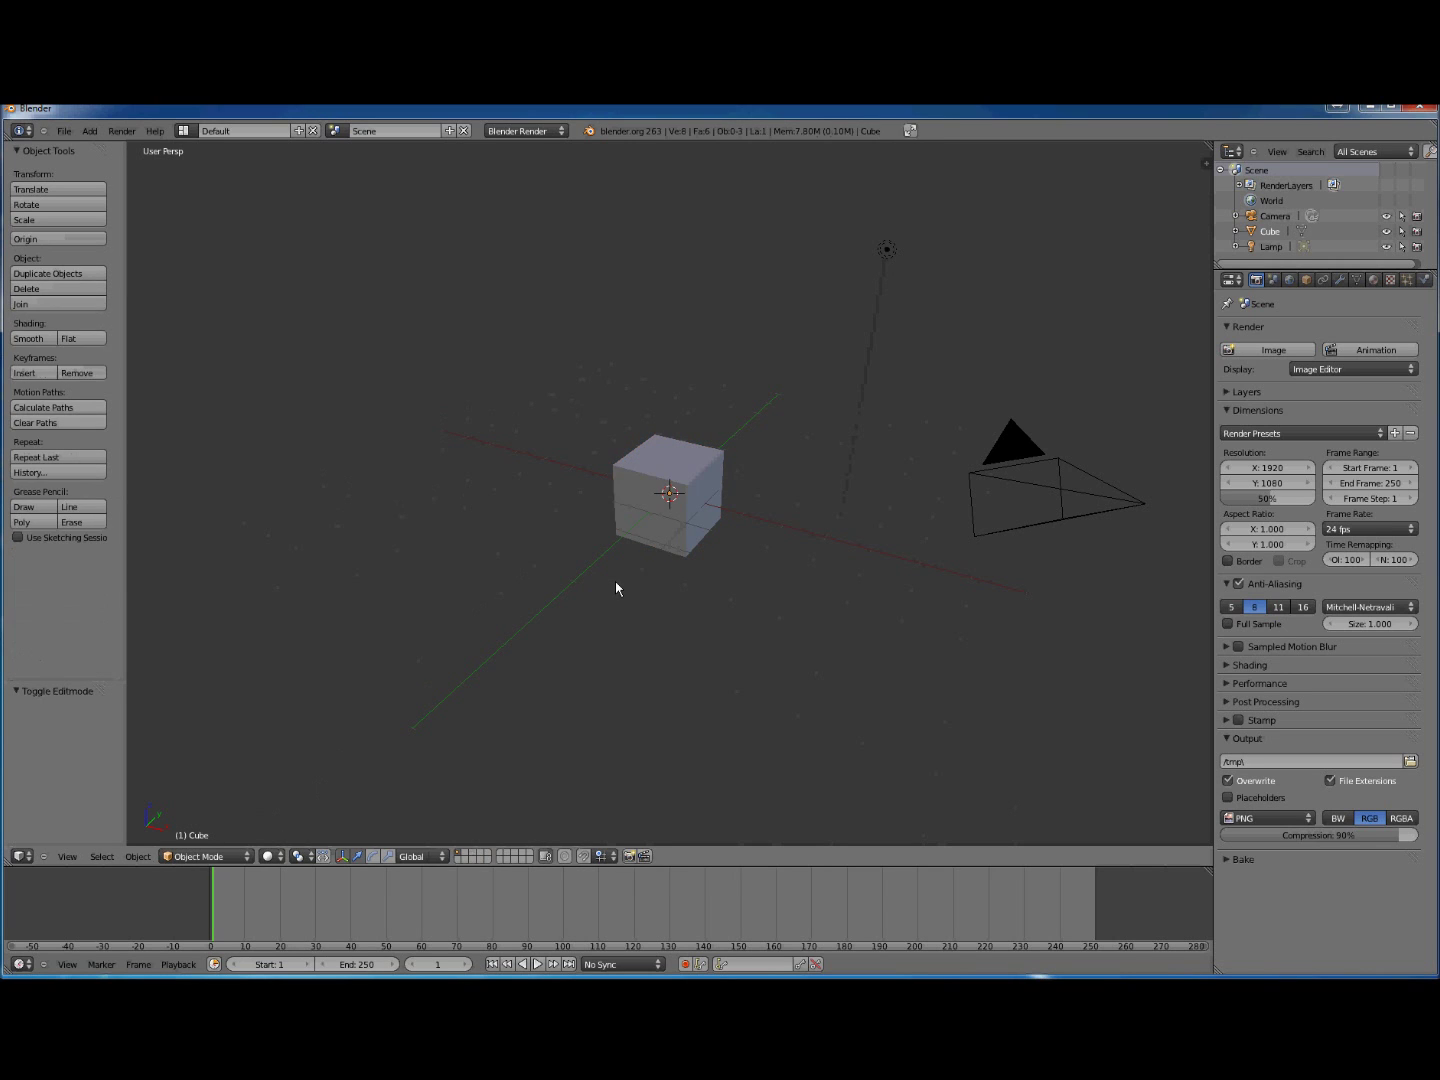
key(Tab)
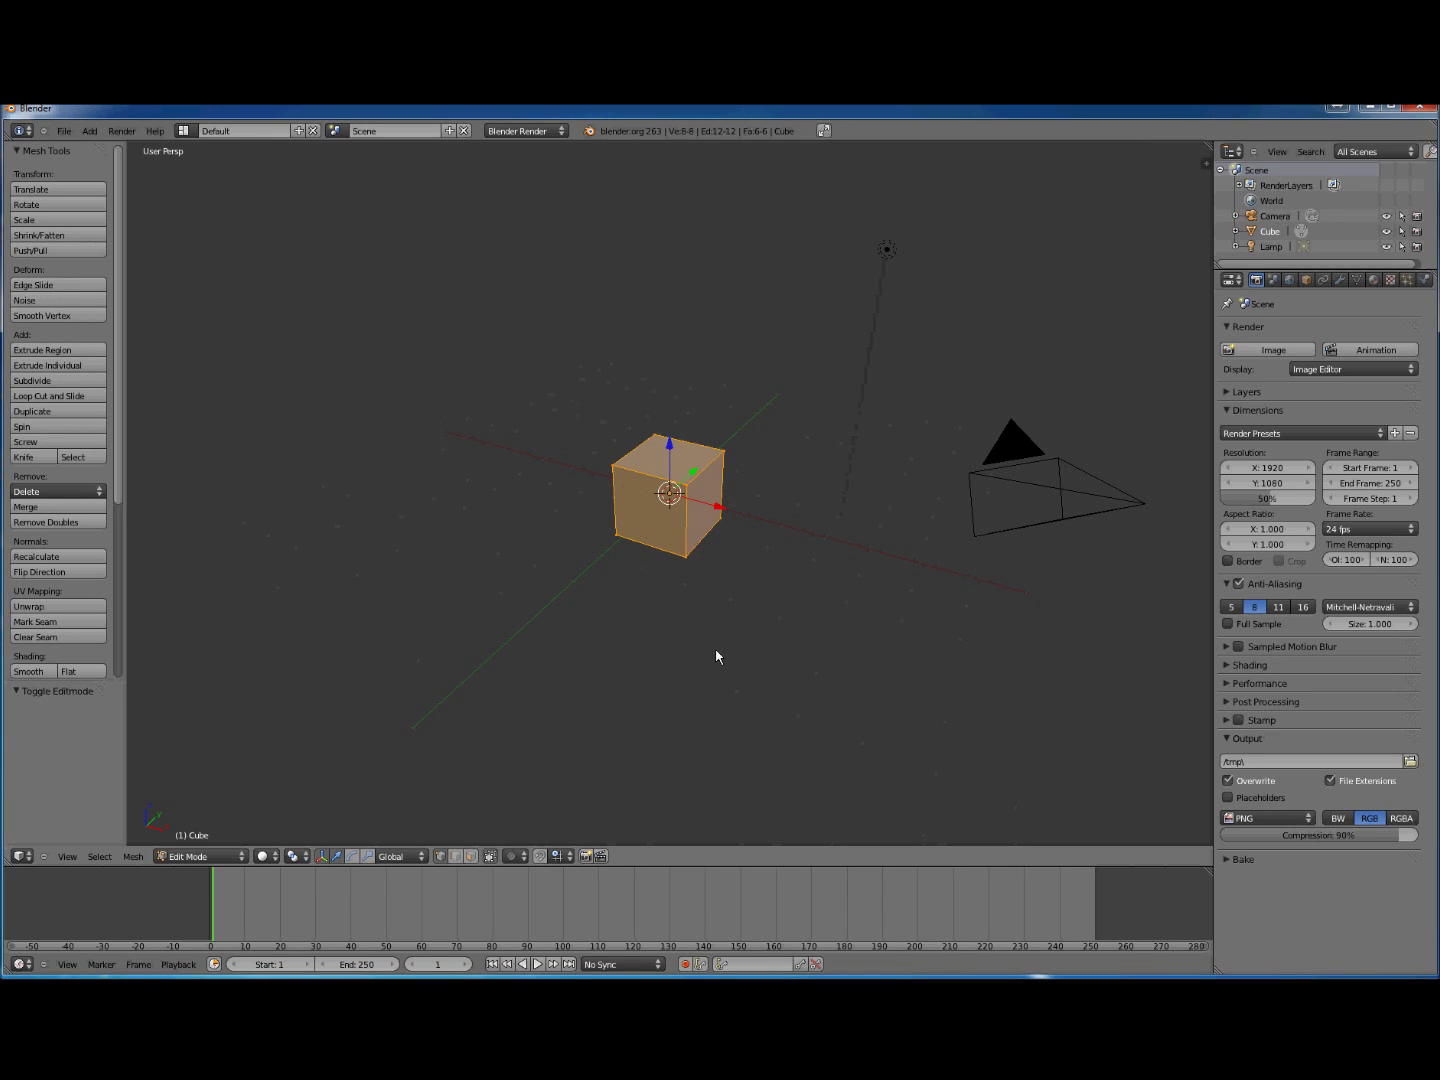
key(a)
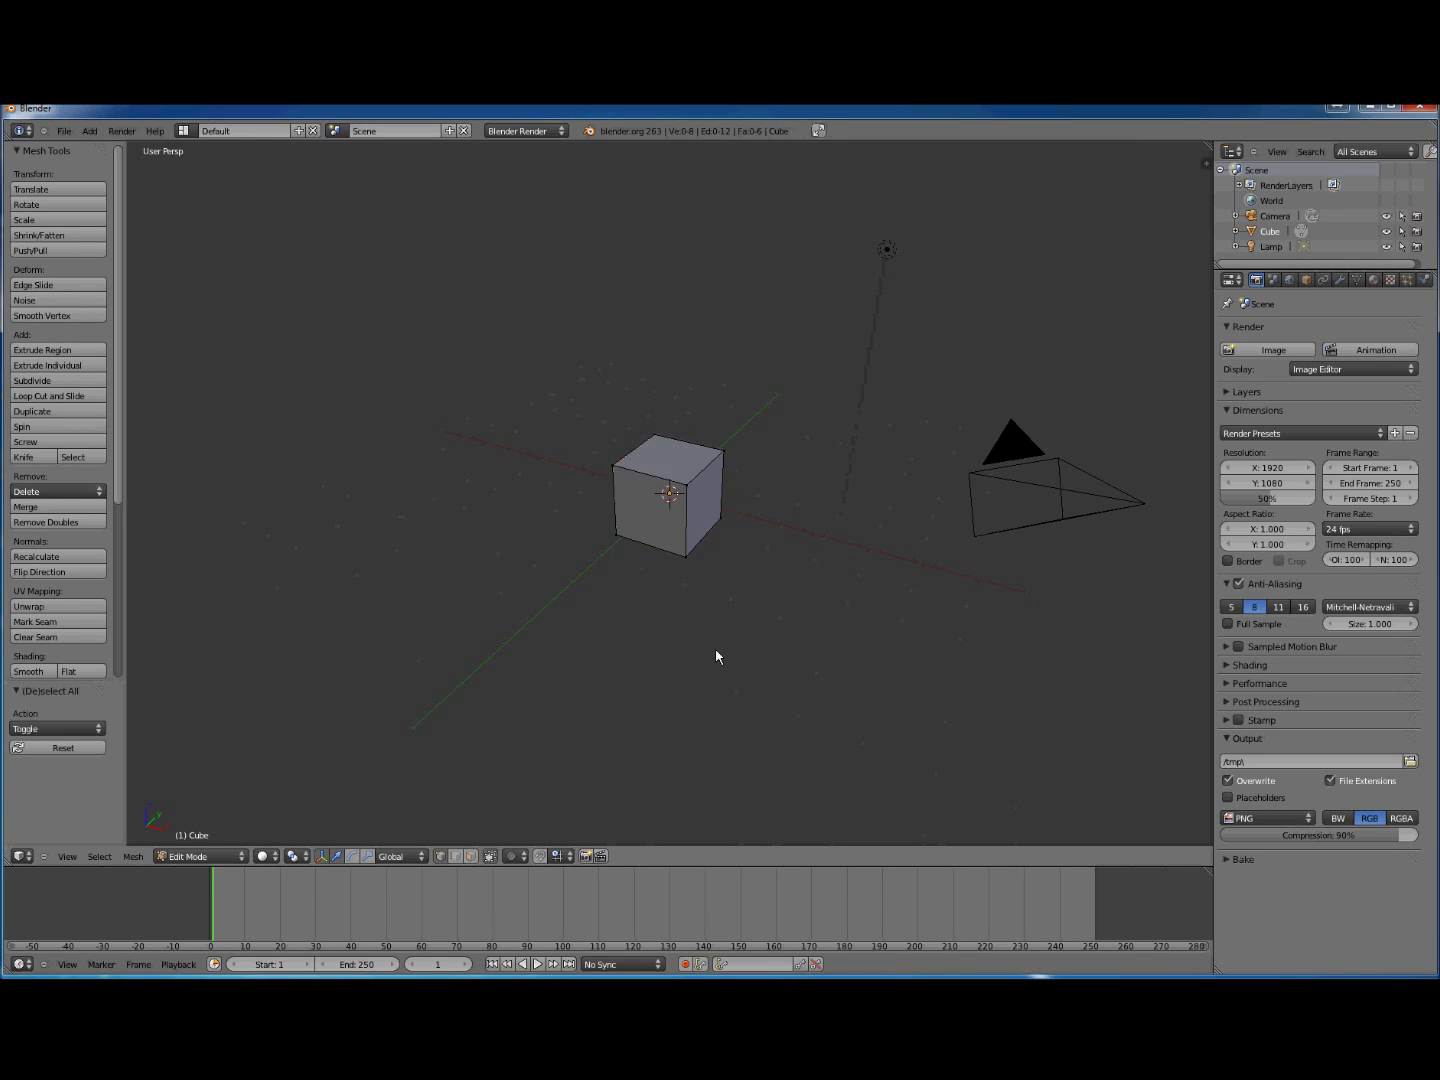
key(a)
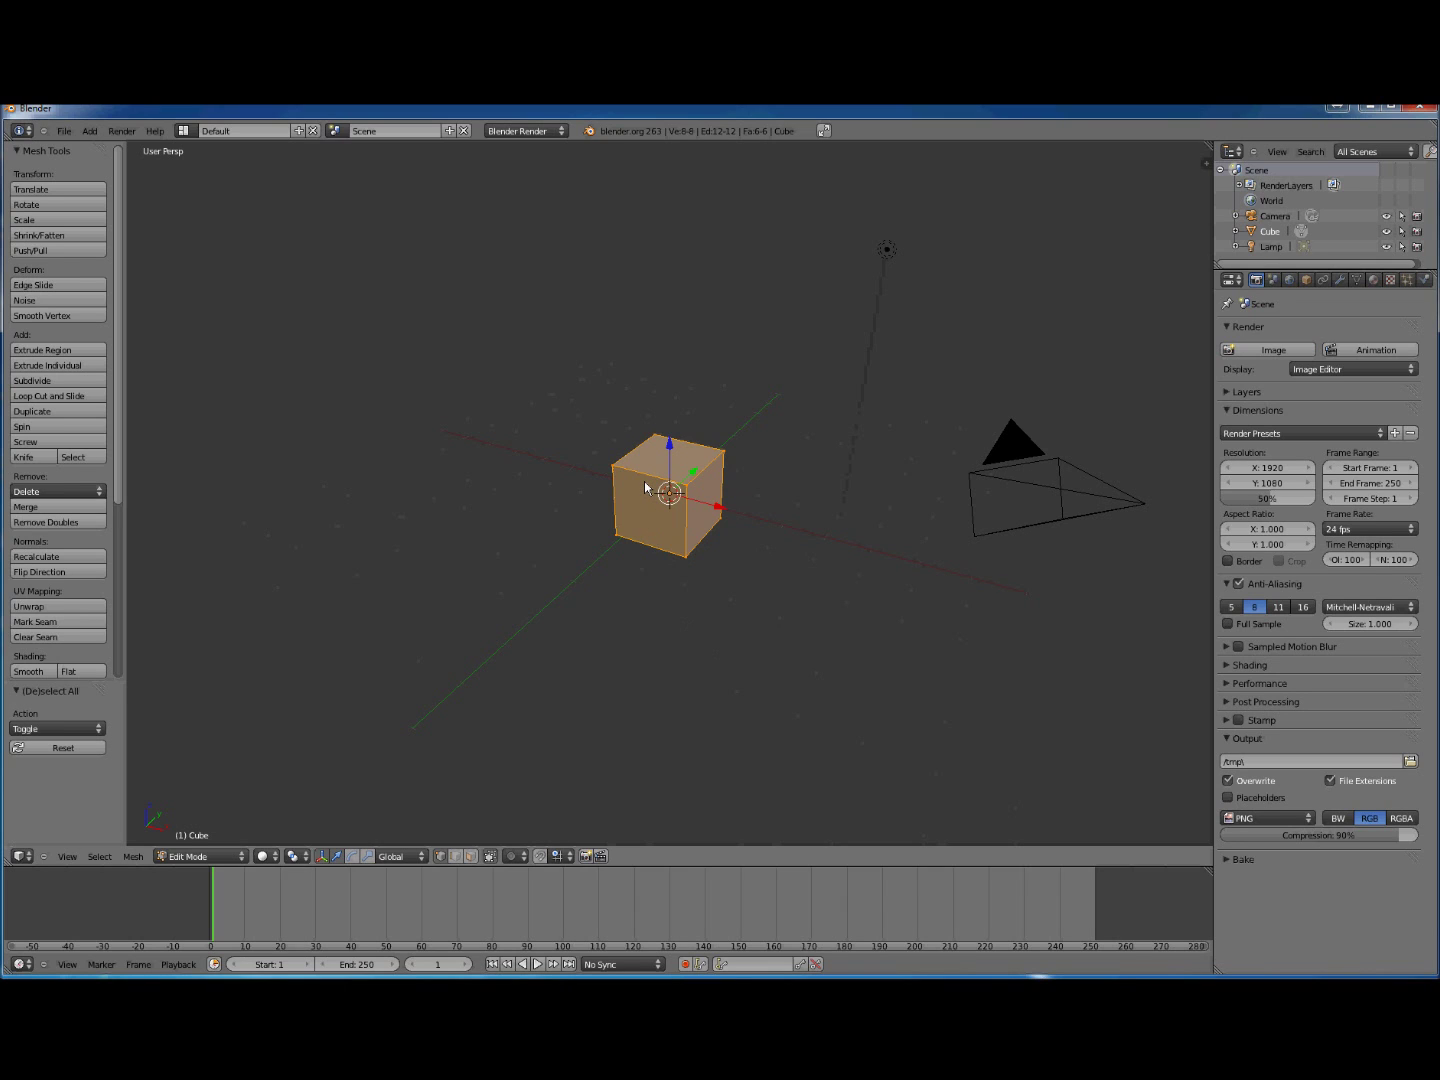
key(a)
key(a)
key(a)
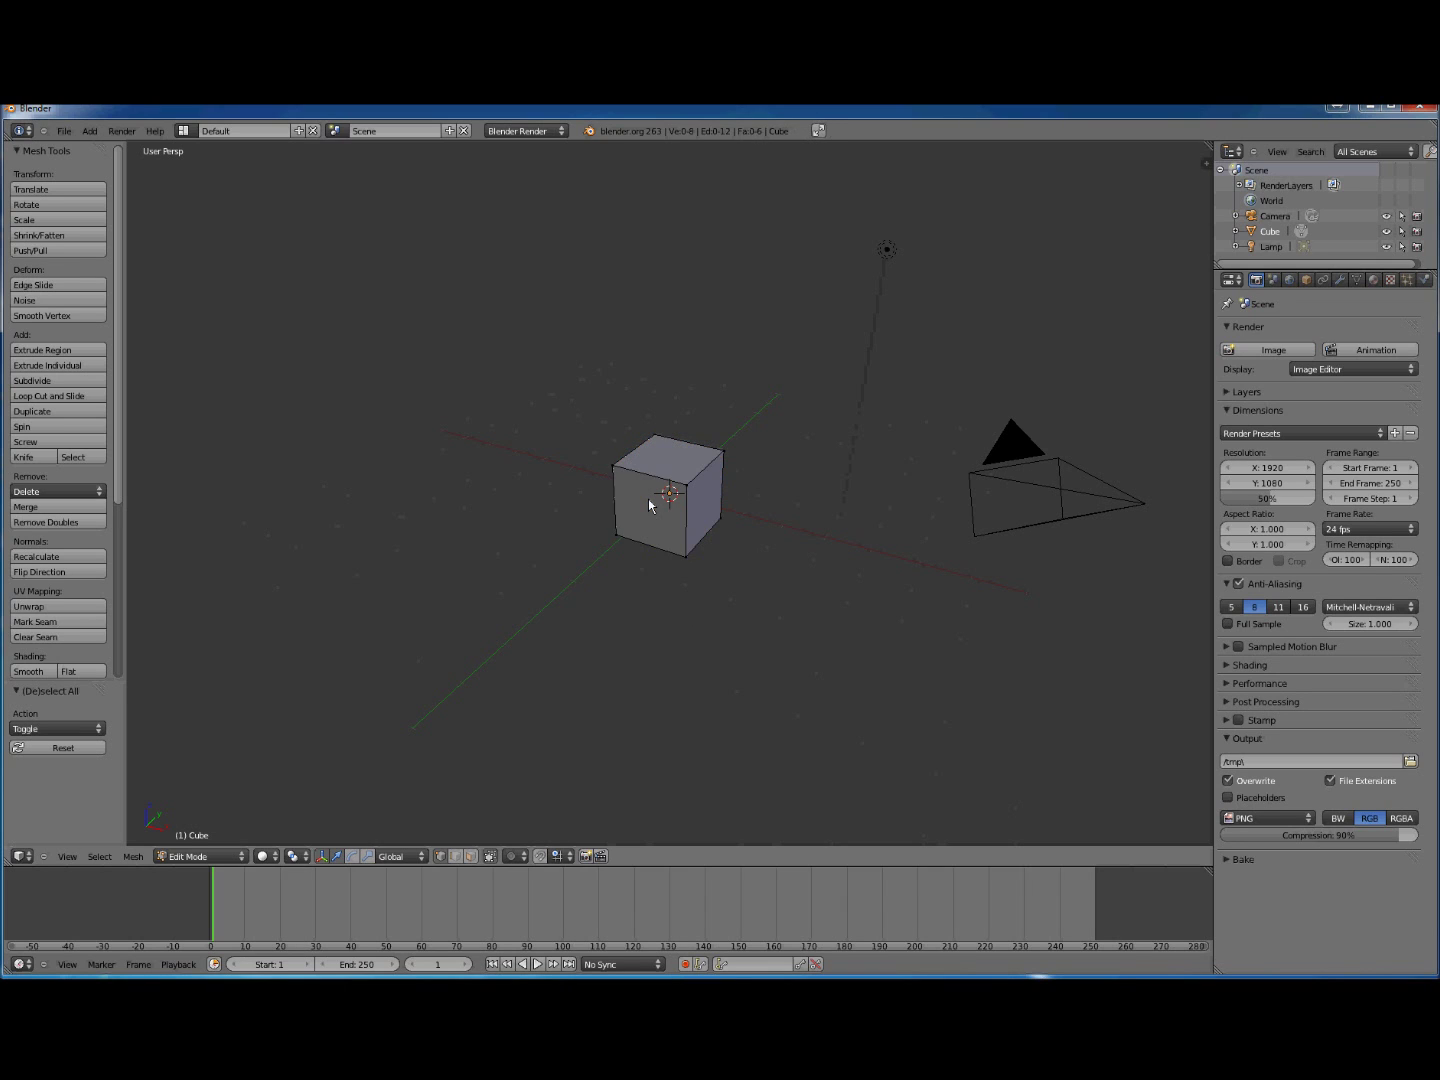
key(a)
key(a)
key(a)
key(a)
key(a)
key(a)
Step: Switch to edge select mode and try picking individual edges of the cube
click(457, 859)
right_click(645, 550)
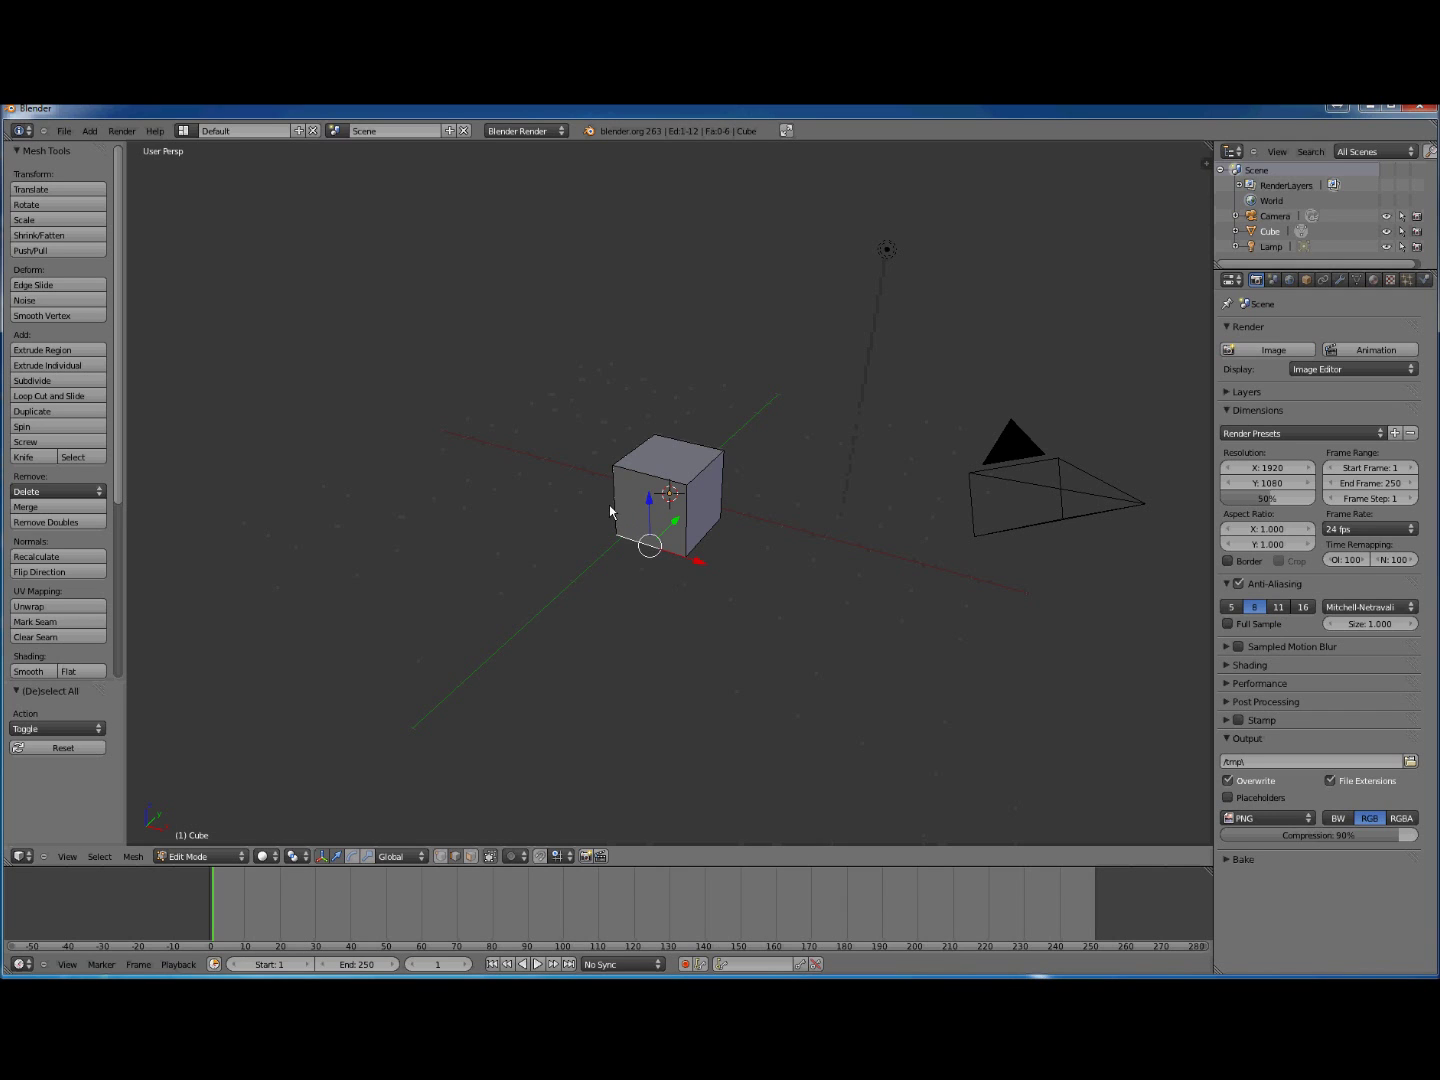
right_click(630, 457)
right_click(694, 456)
right_click(703, 478)
right_click(652, 470)
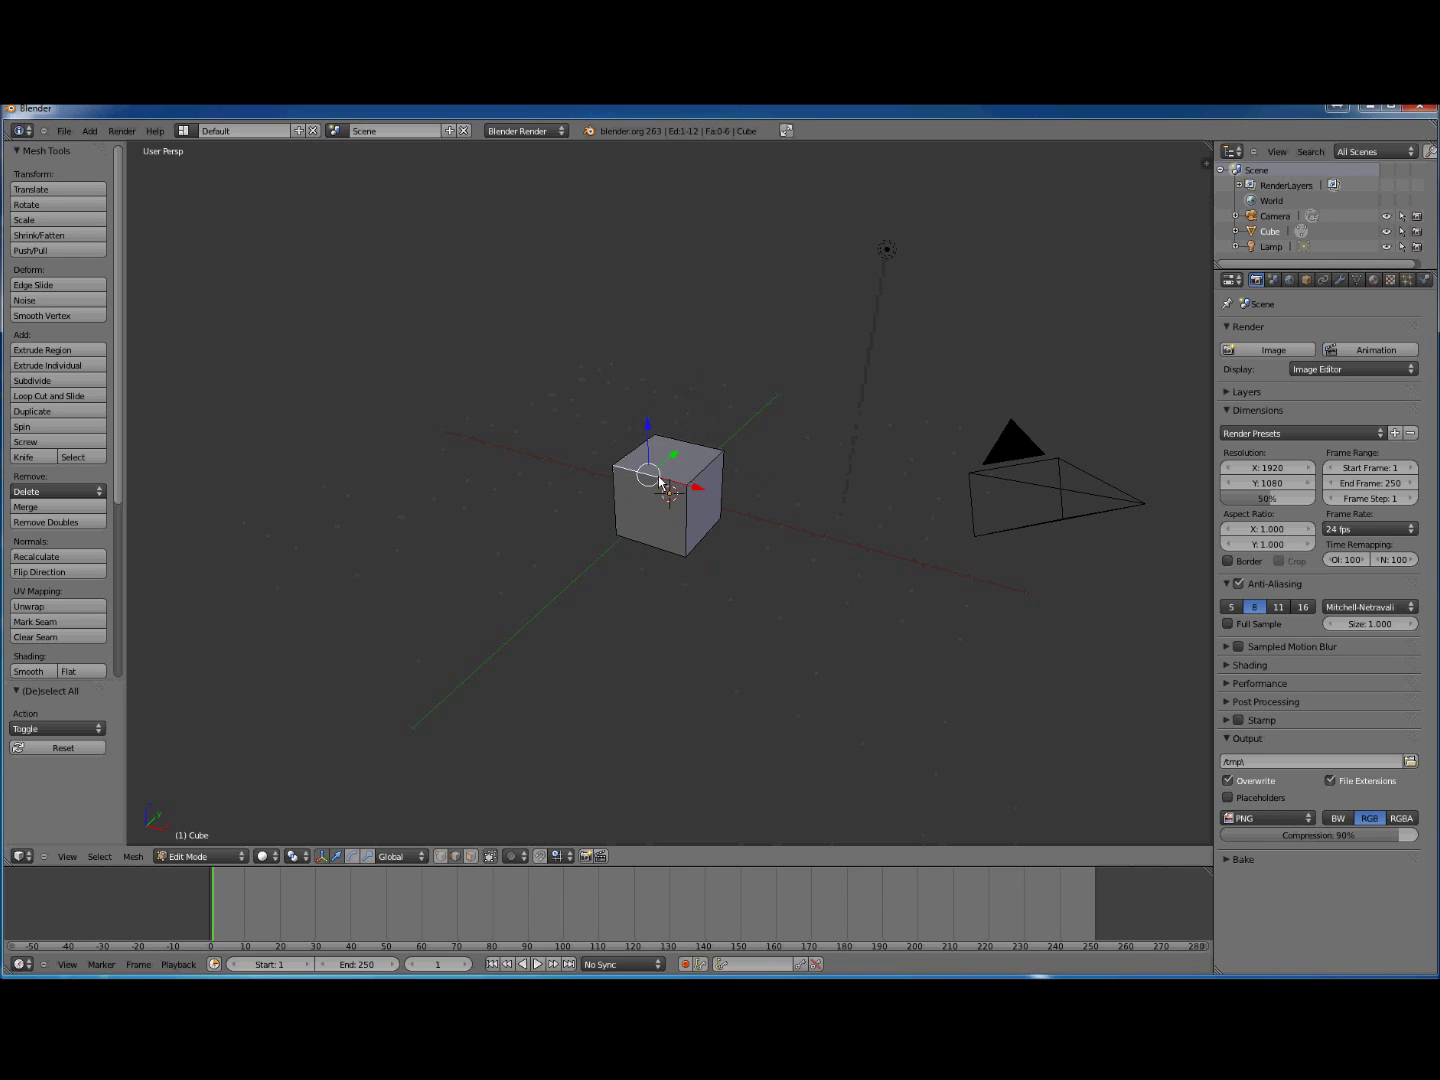
right_click(689, 522)
right_click(619, 511)
right_click(652, 544)
right_click(688, 526)
Step: Build a seven-edge seam selection across the cube's front, top, right and bottom
right_click(647, 547)
shift+right_click(687, 520)
shift+right_click(644, 481)
shift+right_click(645, 454)
shift+right_click(671, 444)
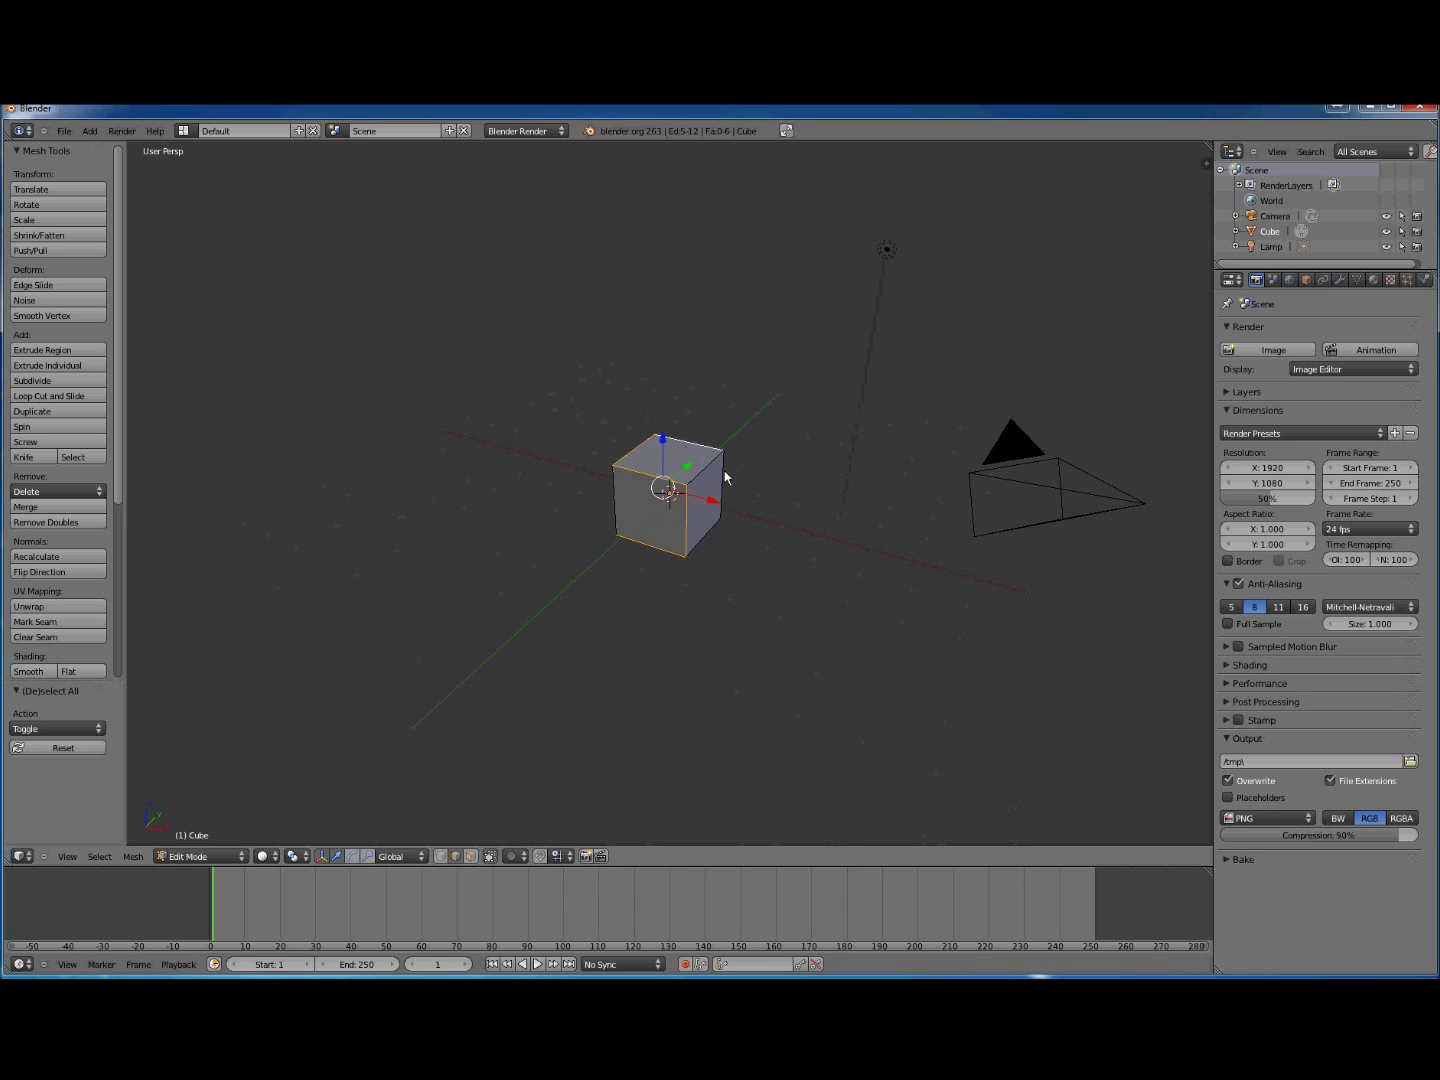
shift+right_click(721, 491)
middle_drag(771, 587, 553, 601)
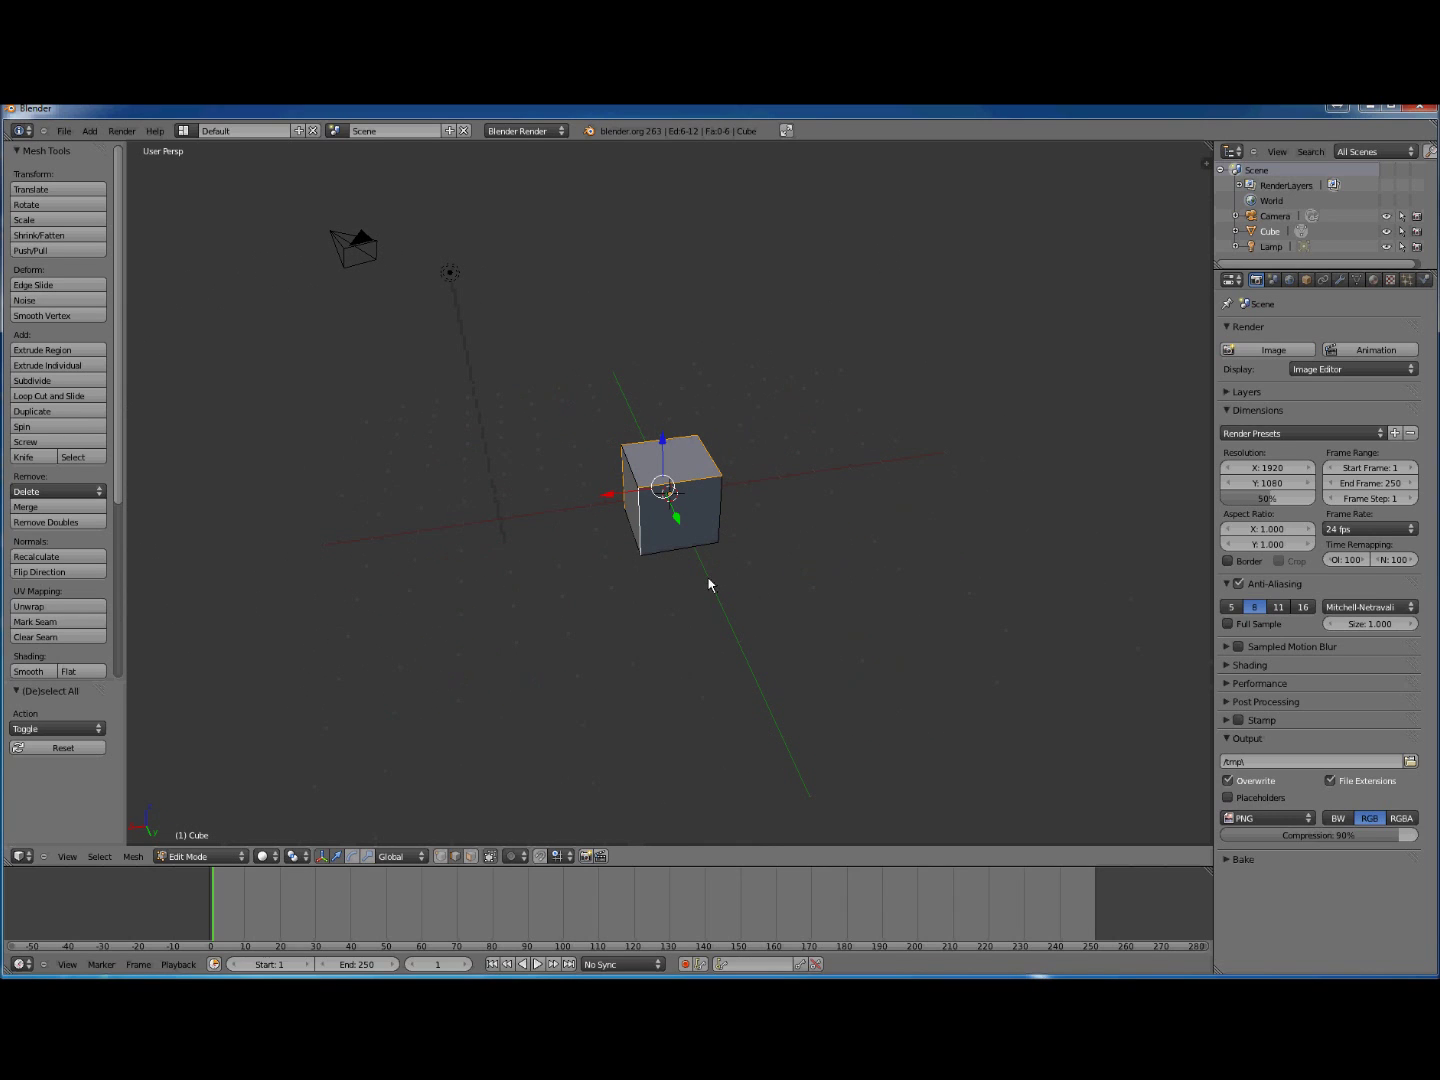
shift+right_click(679, 556)
middle_drag(636, 644, 869, 634)
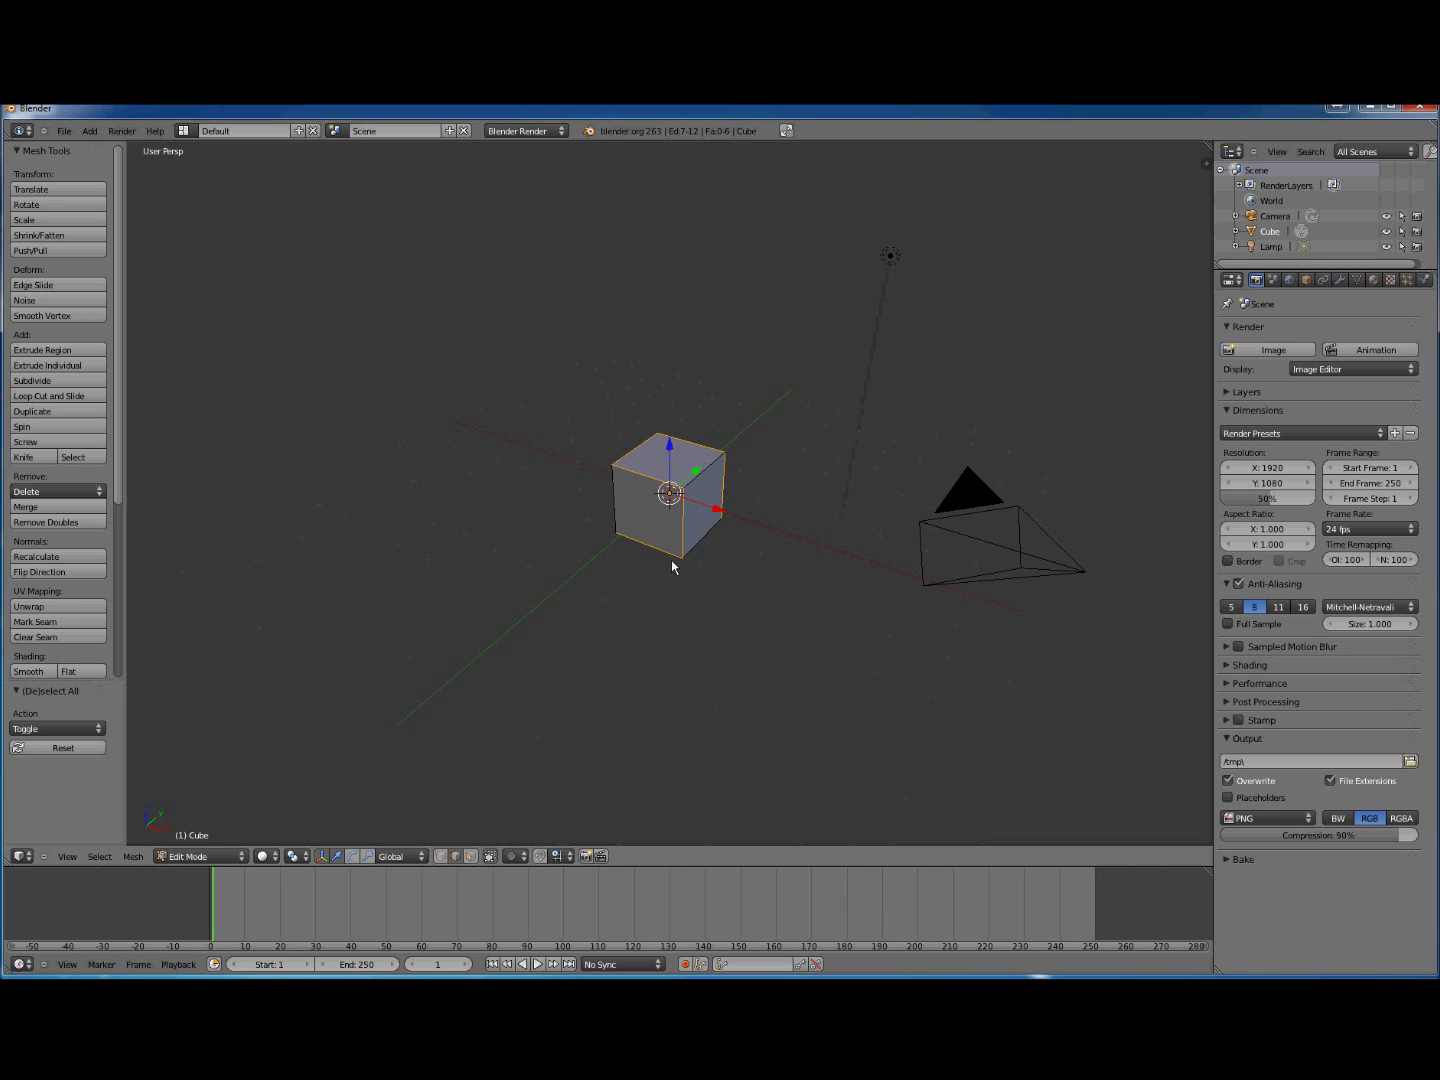
Step: Mark the seven selected edges as seams and clear the selection
click(54, 623)
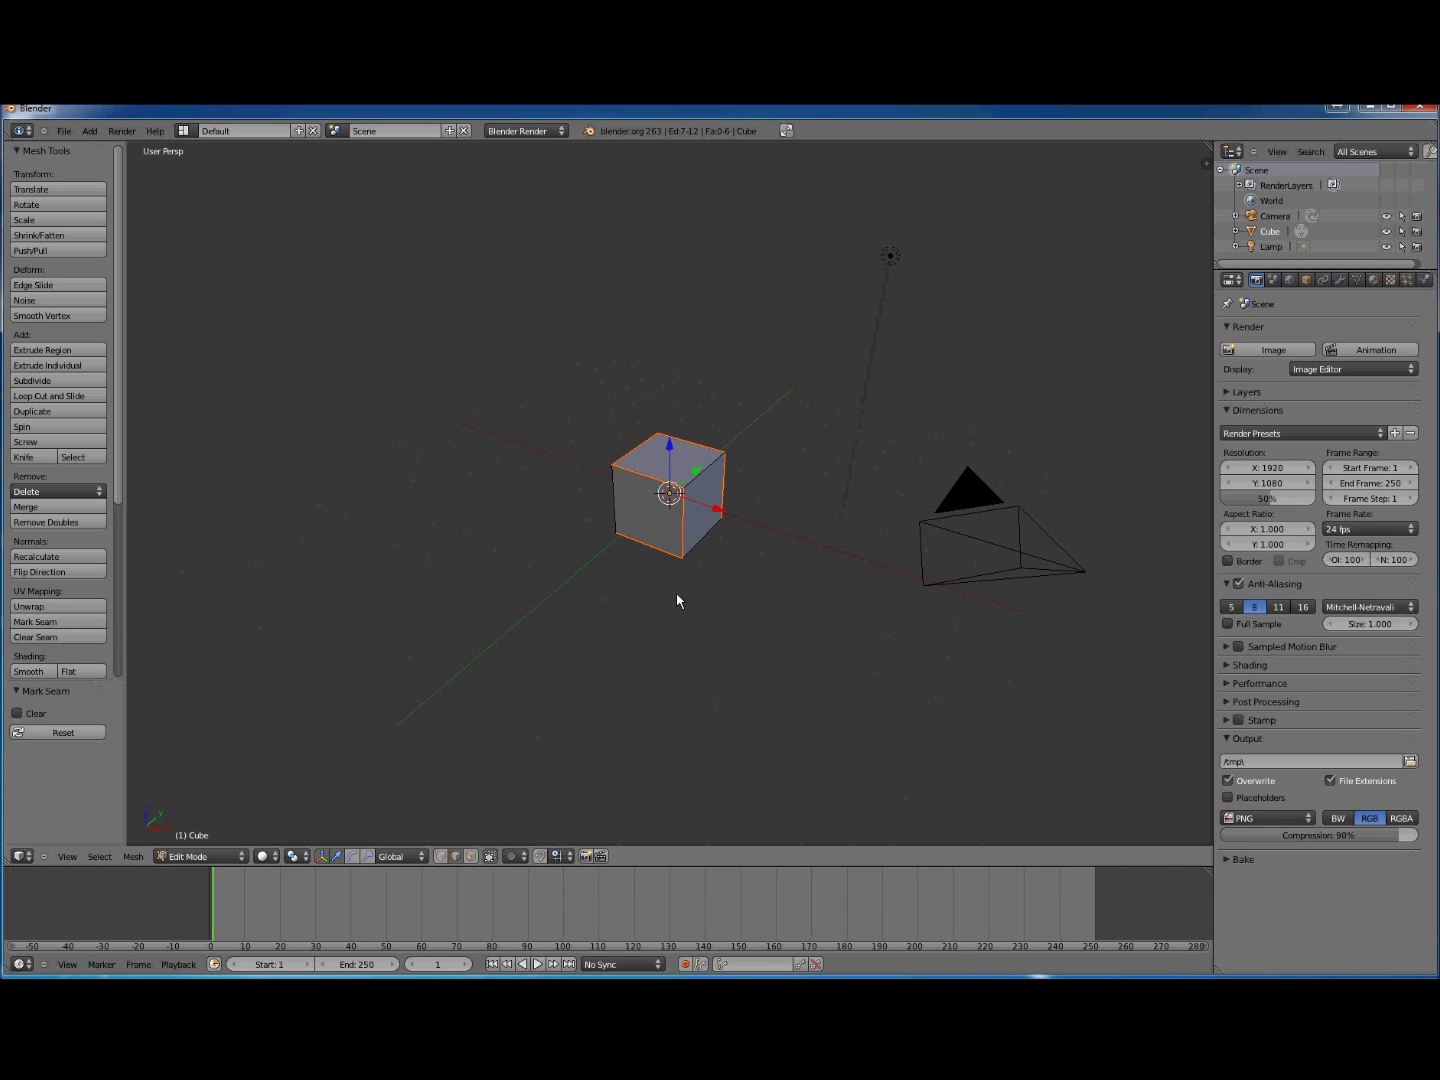
key(a)
key(a)
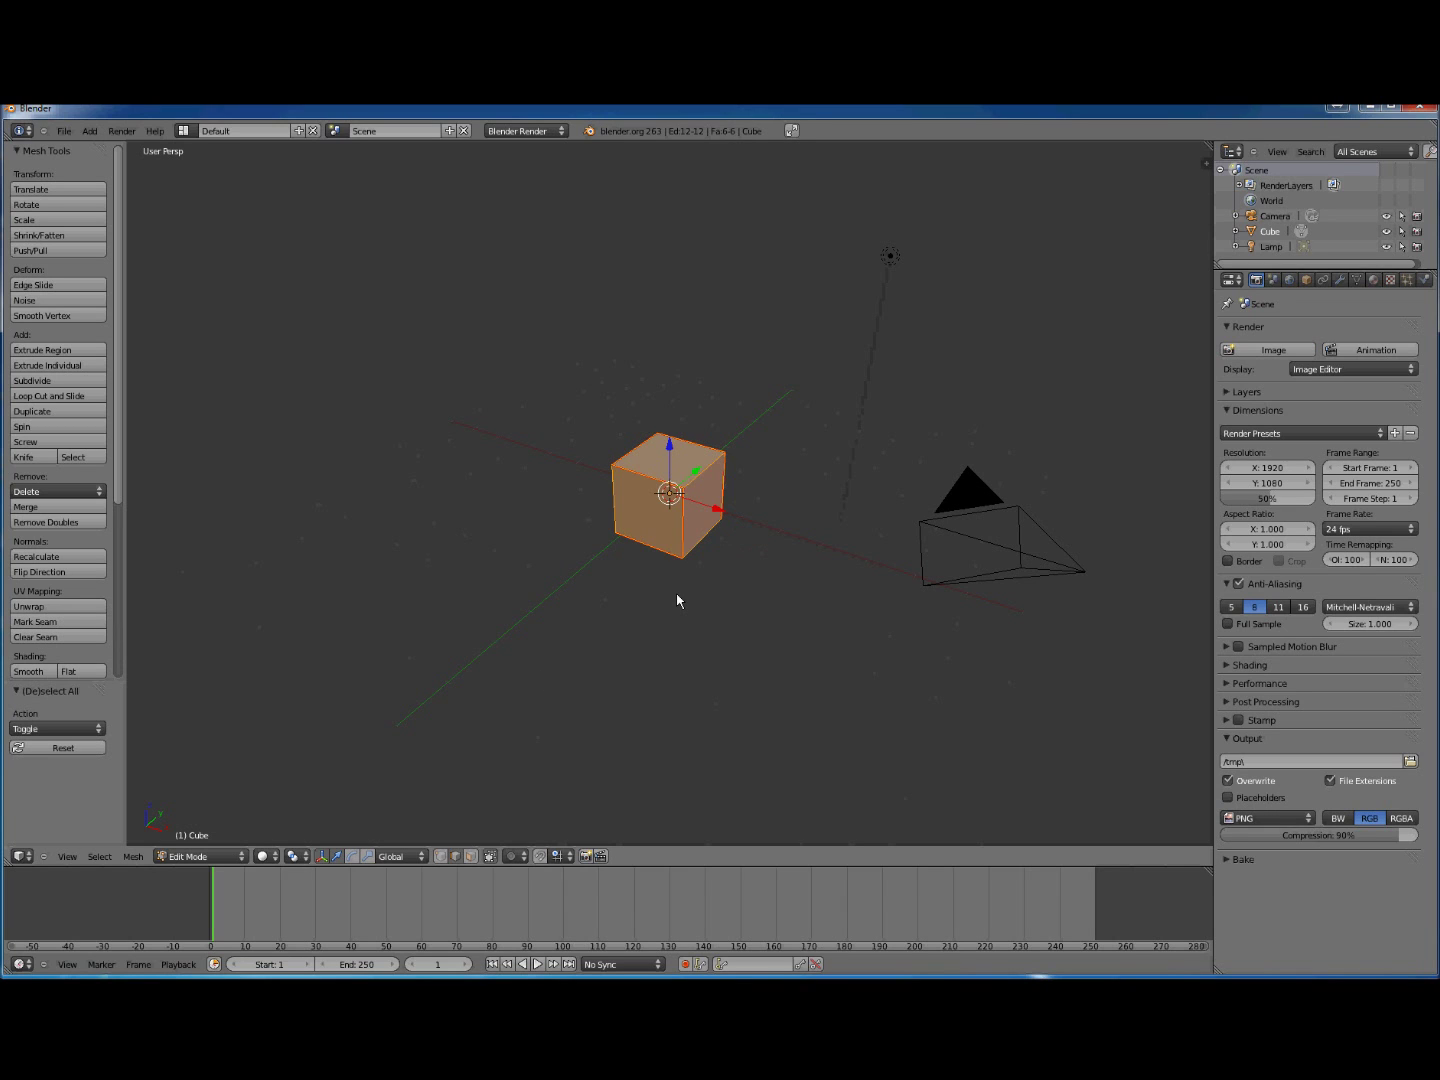
key(a)
key(a)
key(a)
key(a)
key(a)
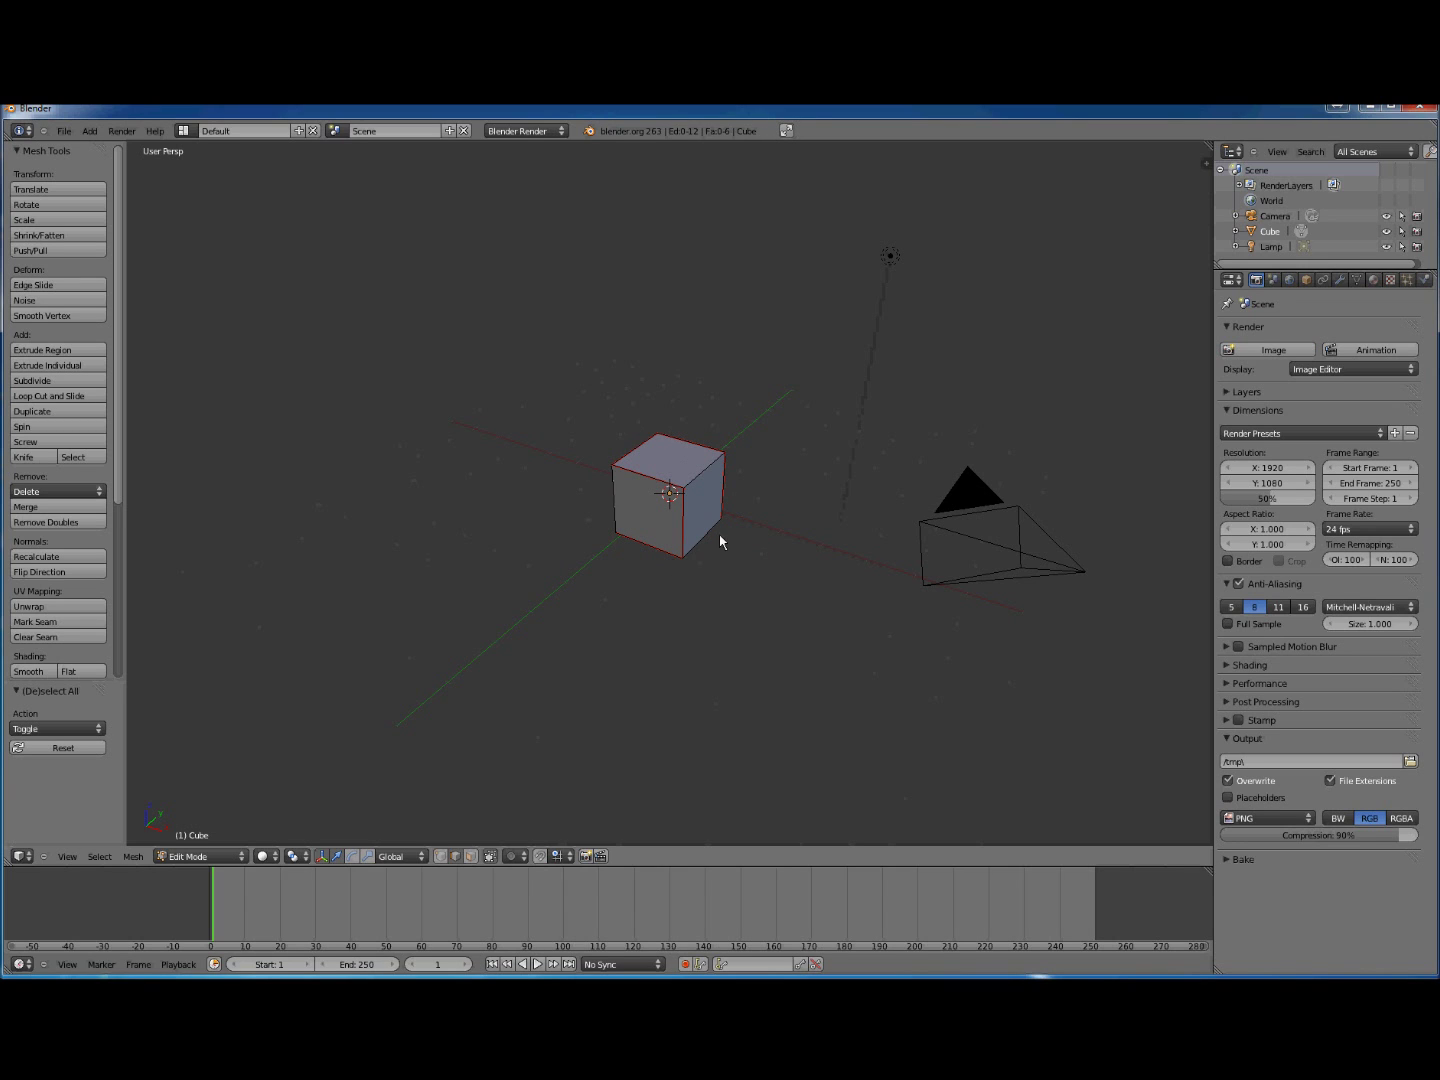
mouse_move(742, 563)
middle_down()
mouse_move(707, 580)
mouse_move(569, 581)
mouse_move(499, 492)
mouse_move(534, 535)
mouse_move(735, 575)
mouse_move(784, 556)
mouse_move(770, 563)
middle_up()
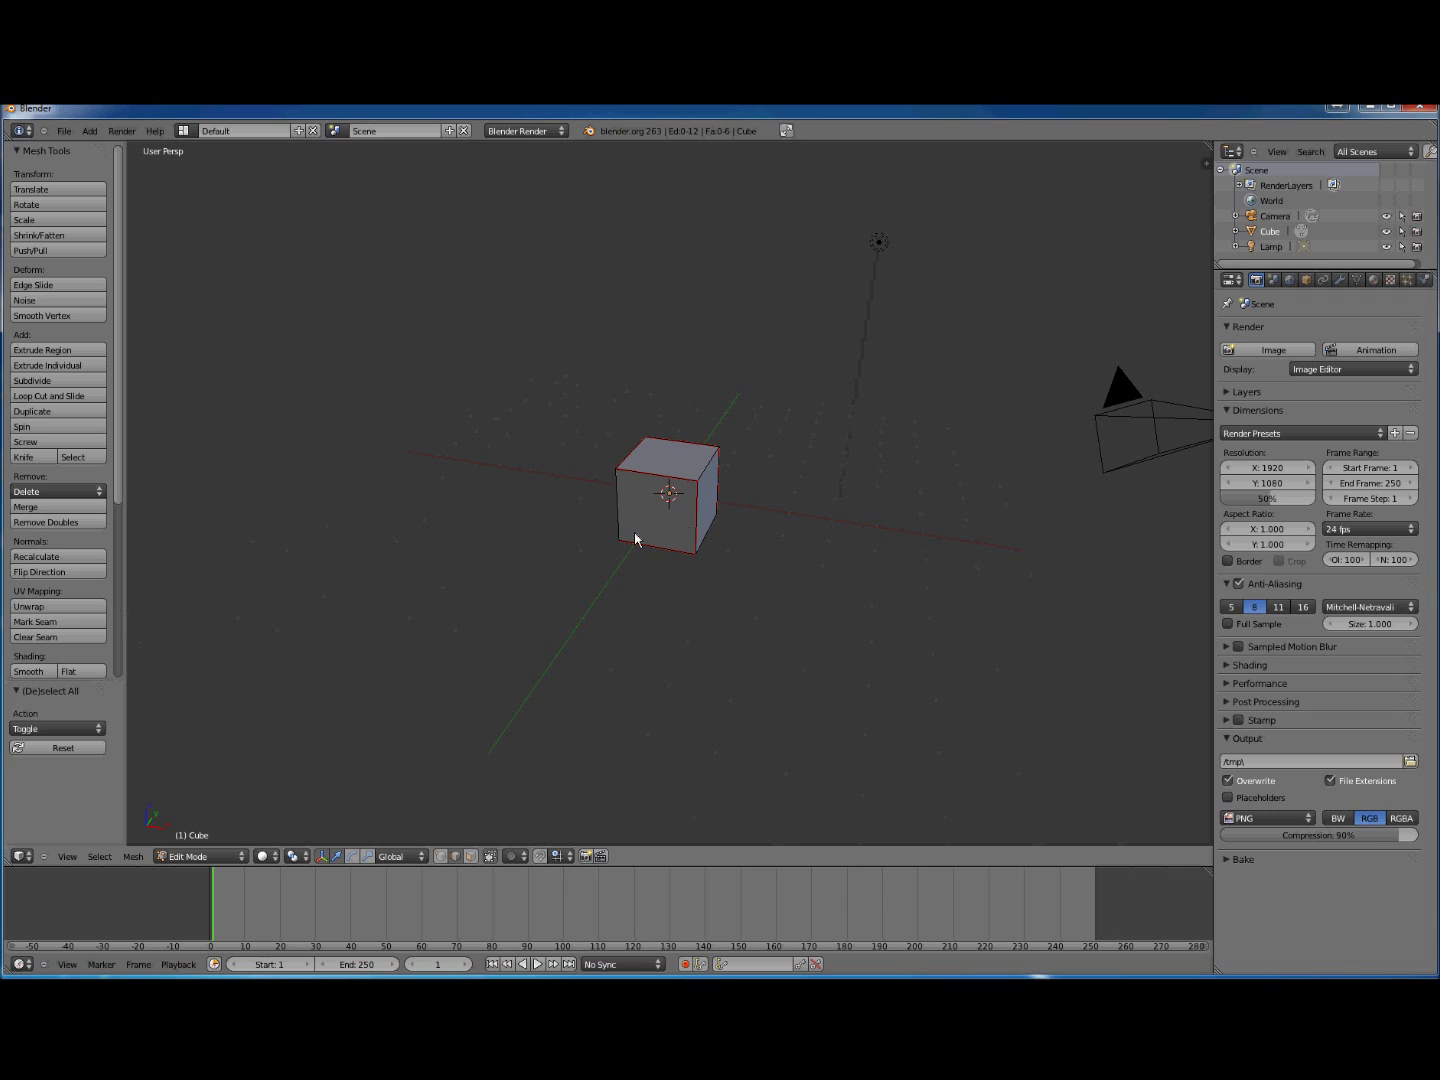
middle_drag(611, 570, 711, 567)
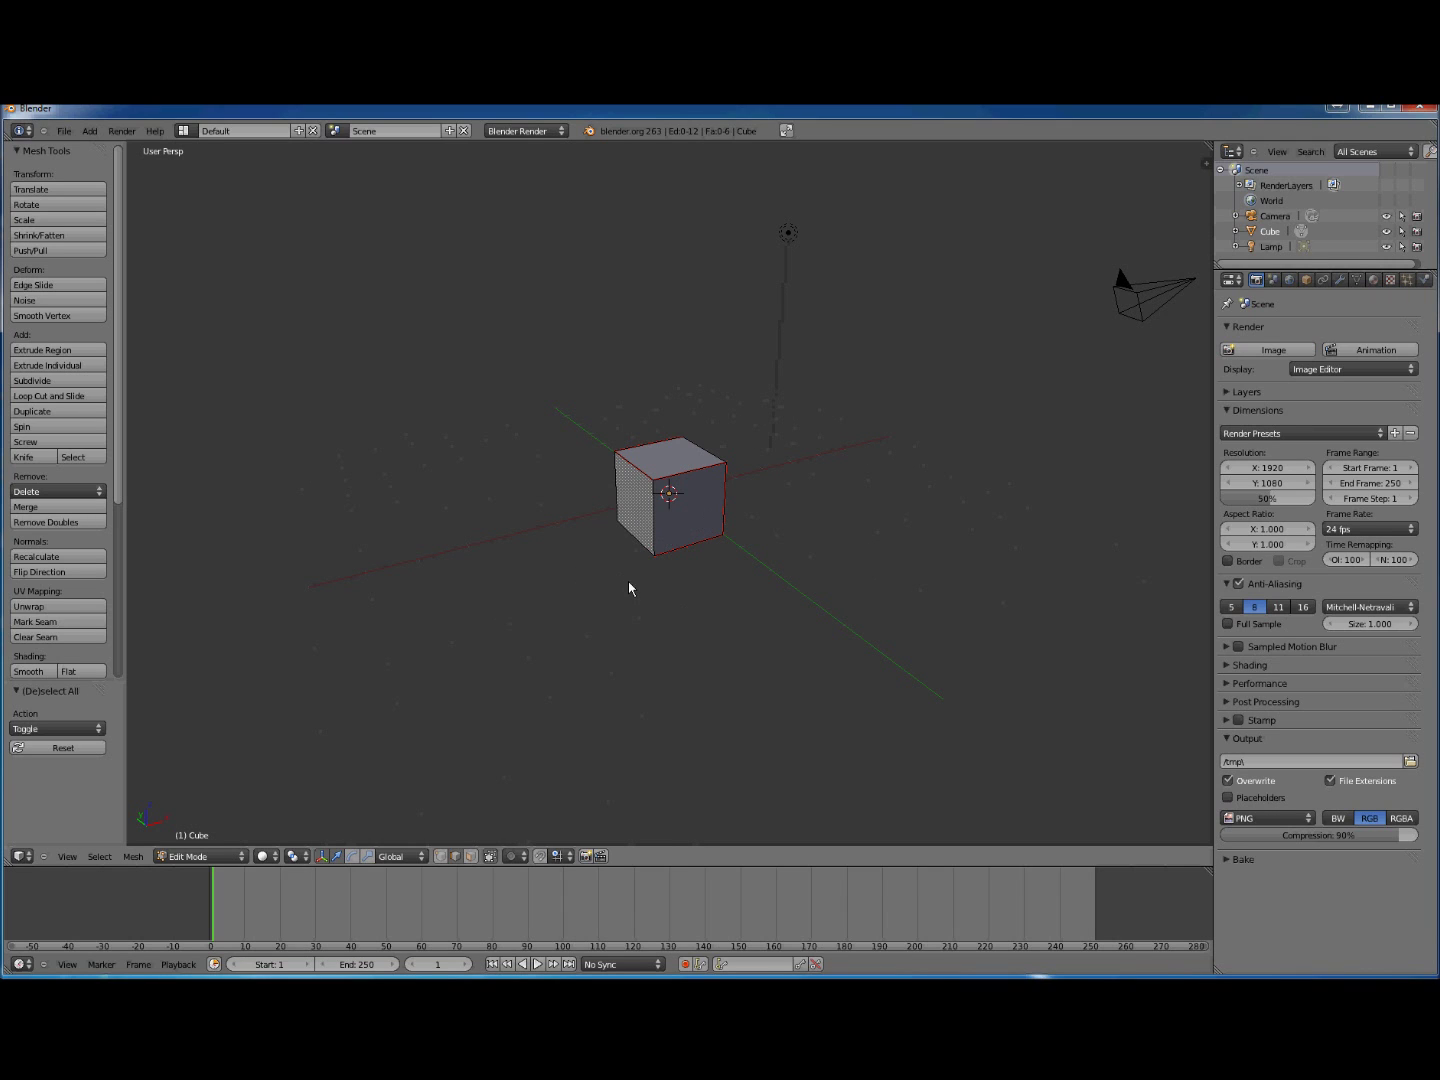
middle_drag(701, 589, 596, 603)
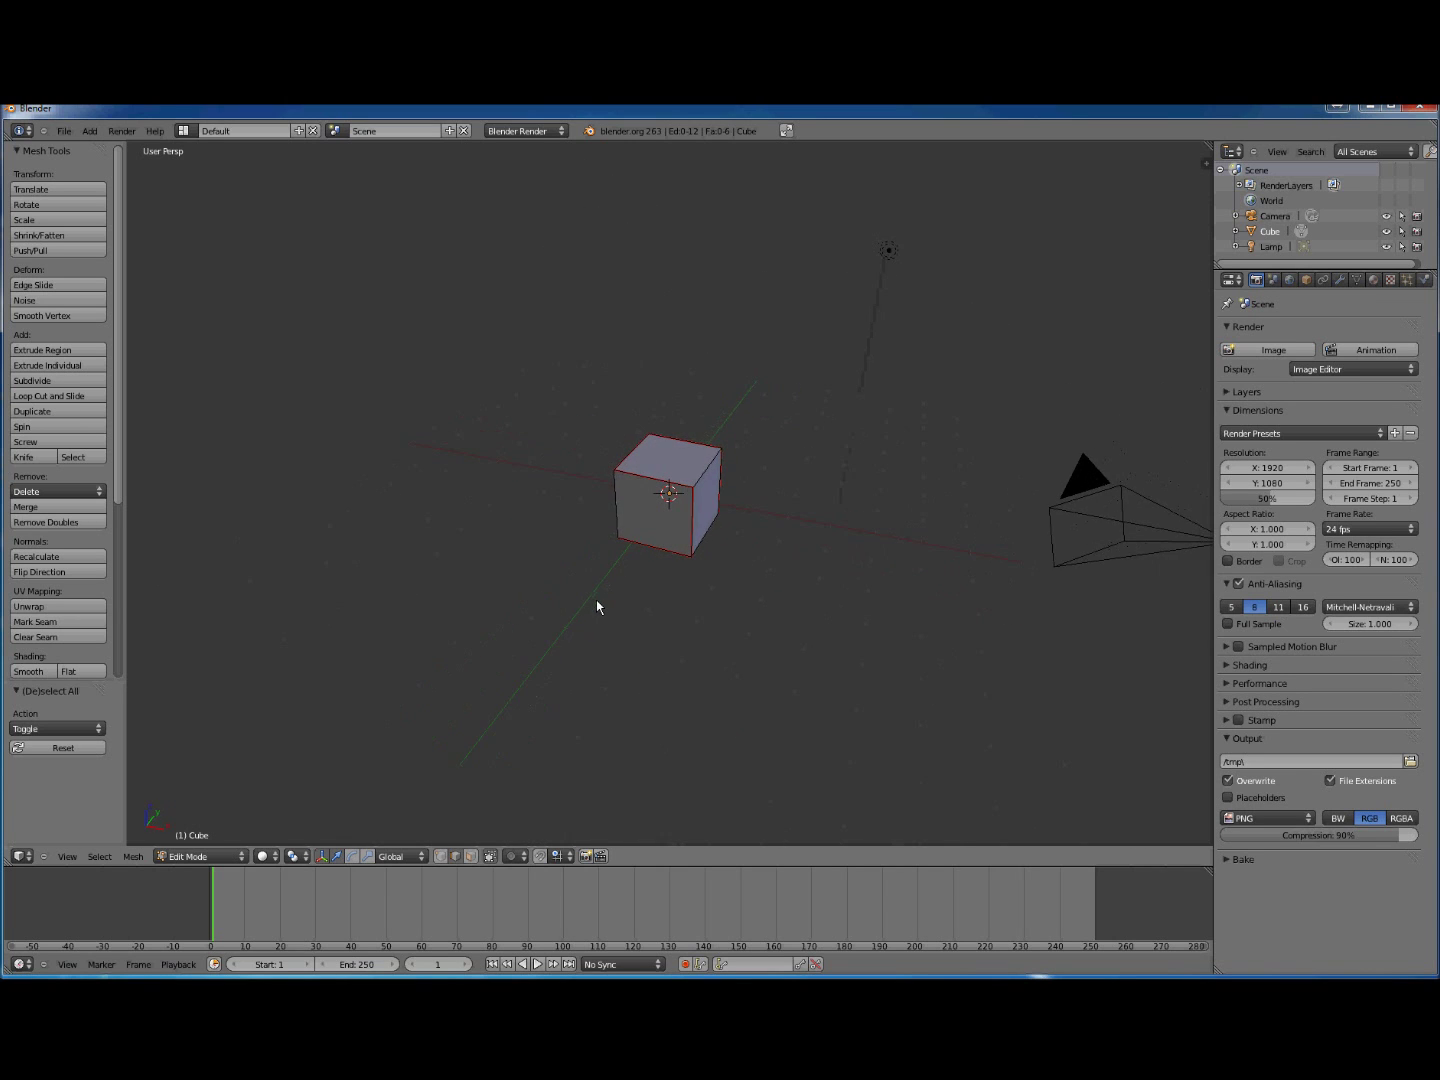
Step: Split the viewport in two and make the right area a UV/Image Editor
right_click(675, 142)
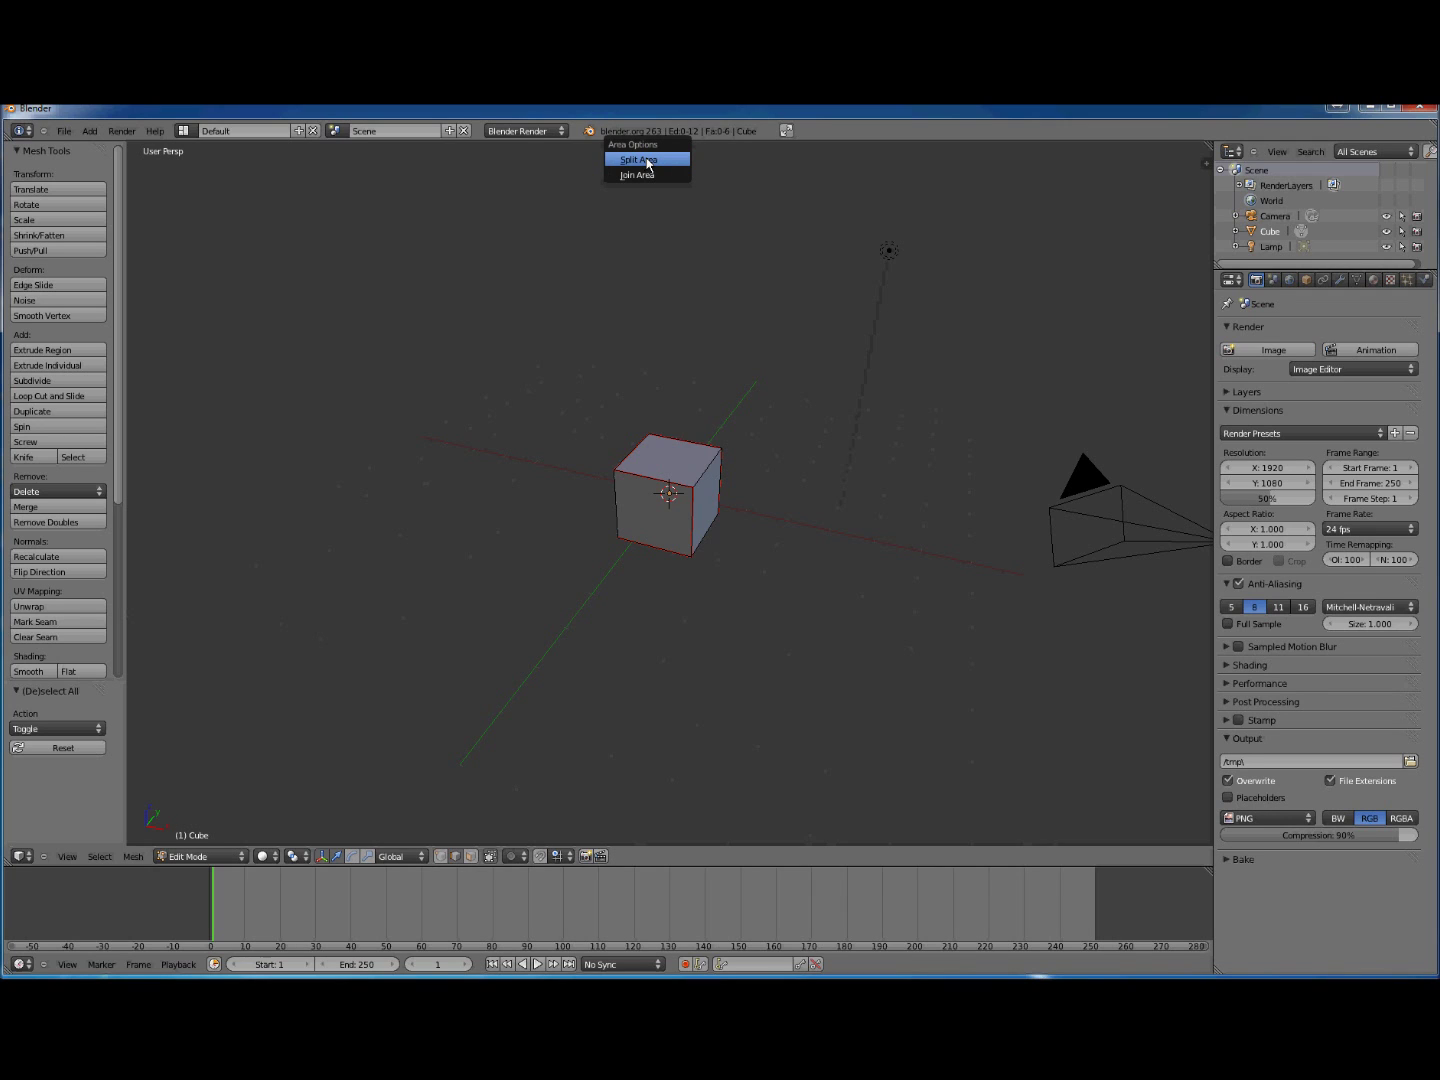
click(633, 161)
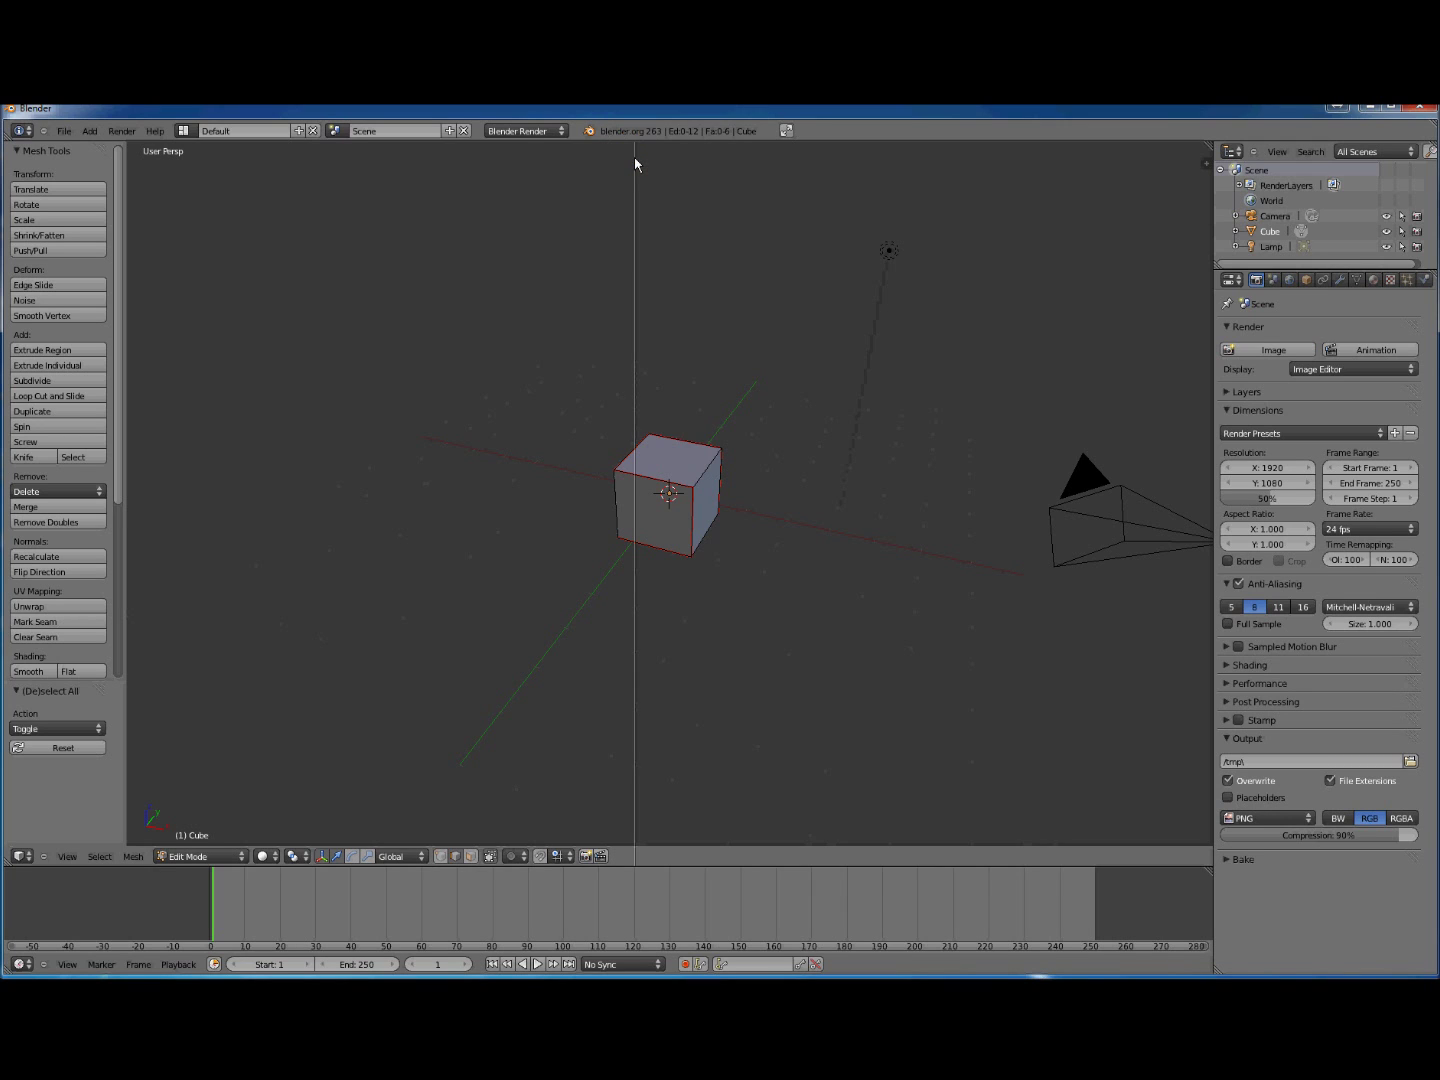
click(665, 209)
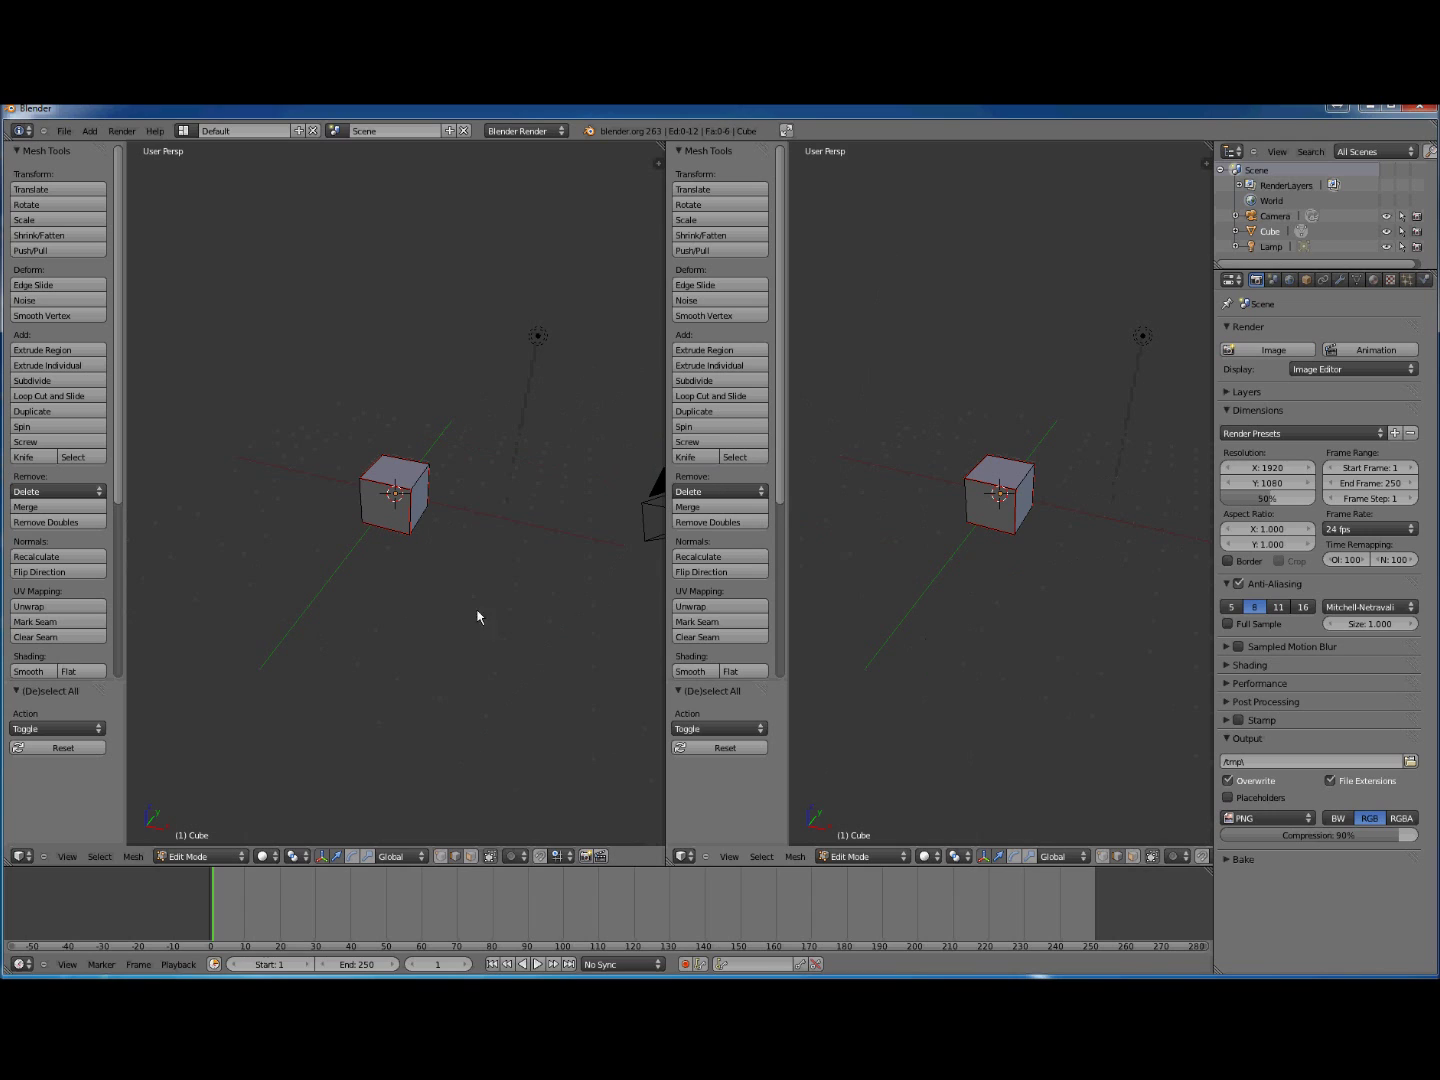
click(685, 856)
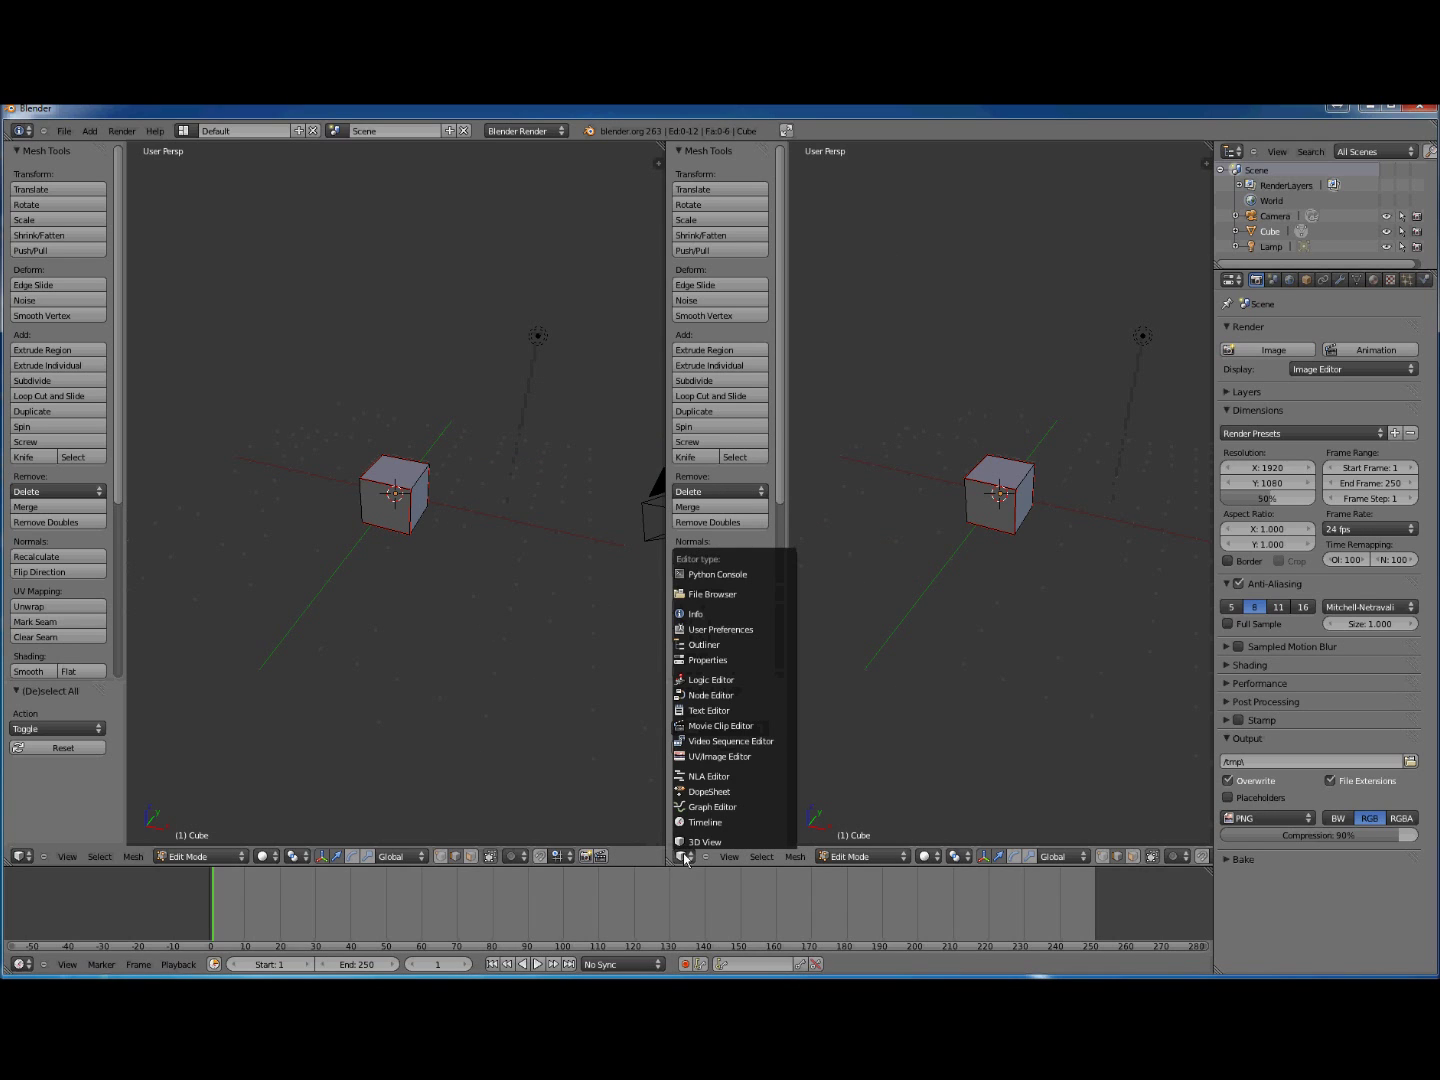
click(735, 759)
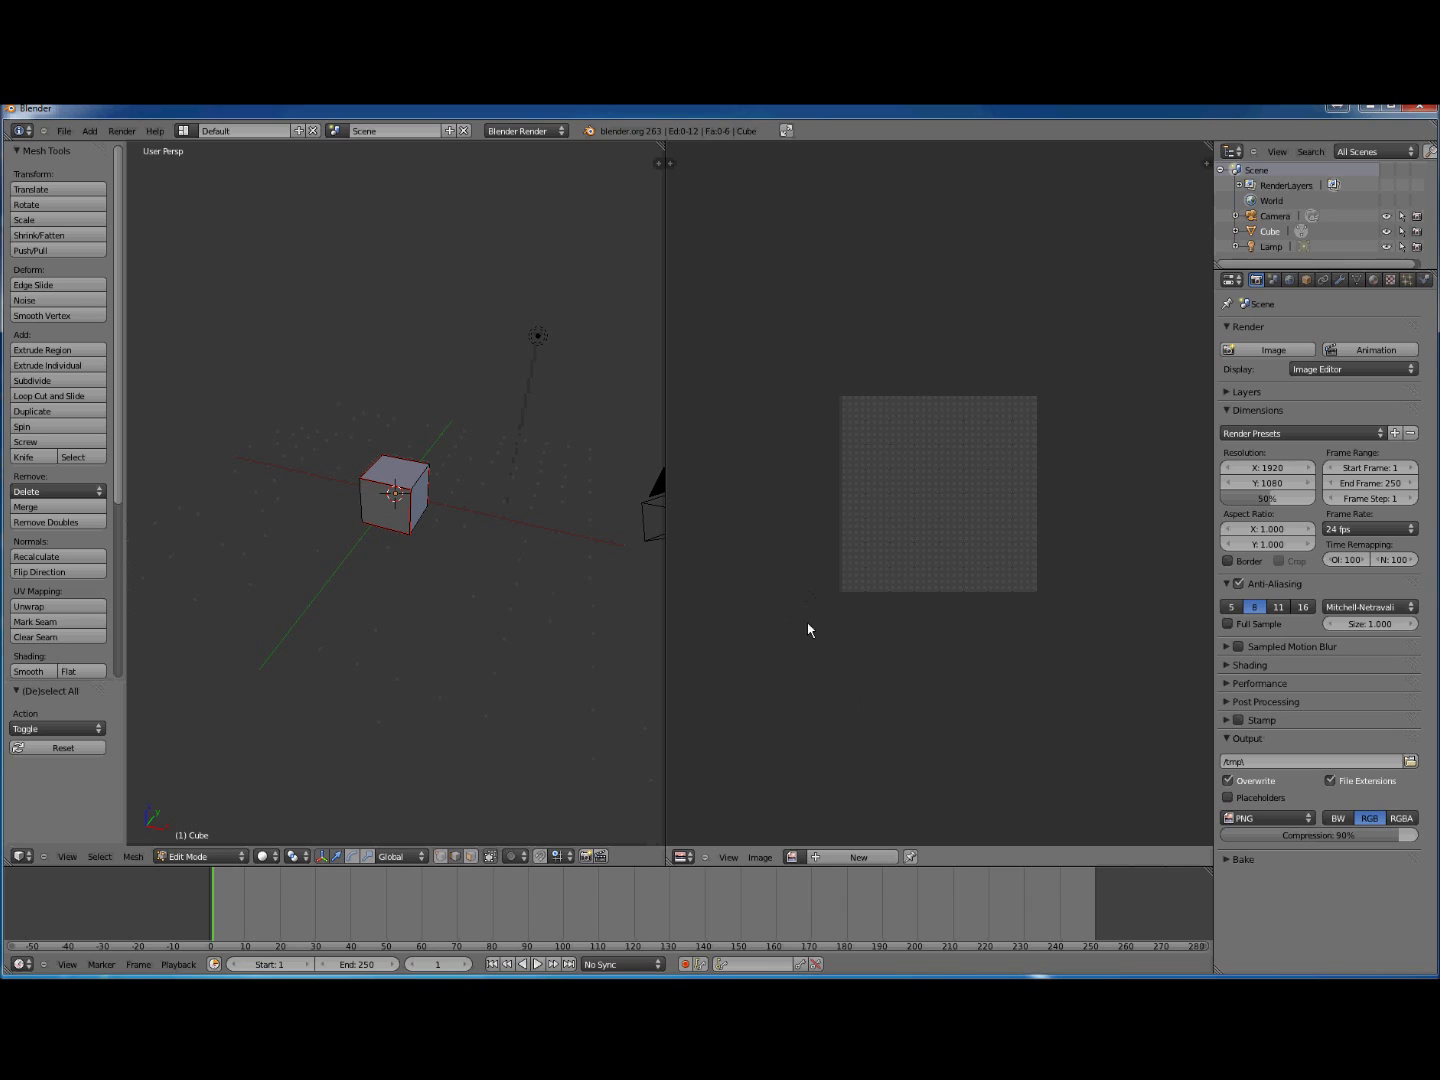
Step: Move the 3D cursor below the cube and switch to face selection mode
click(425, 619)
click(375, 668)
click(453, 609)
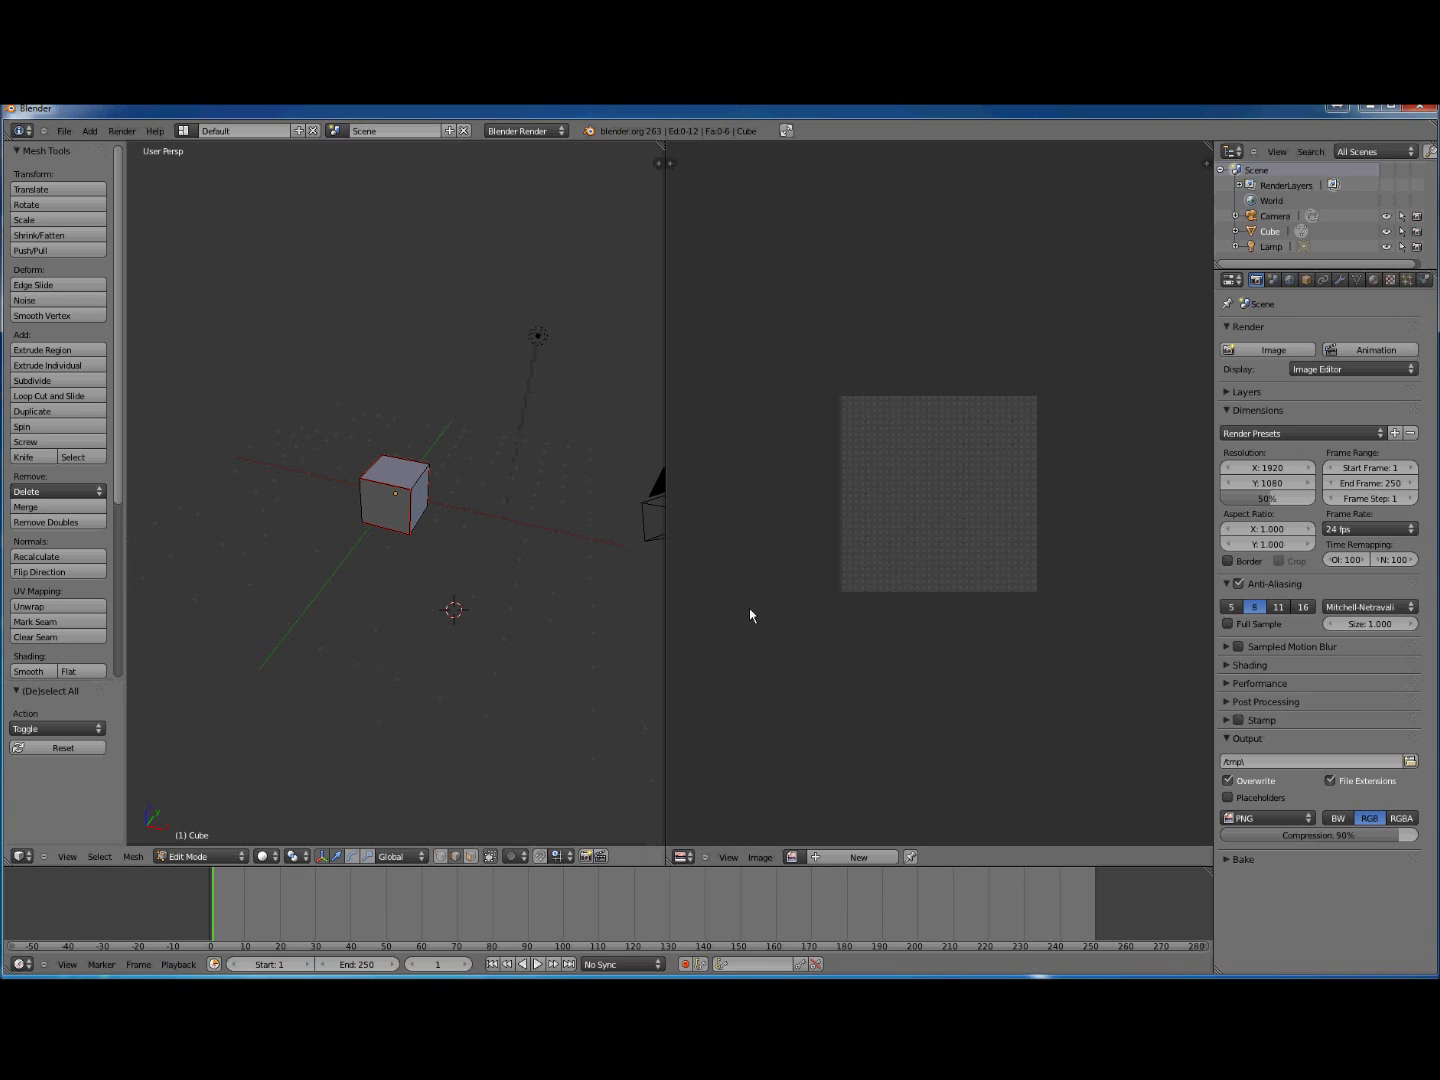
click(510, 665)
click(472, 856)
Step: Select all of the cube's faces and apply Unwrap from the UV Mapping menu
key(a)
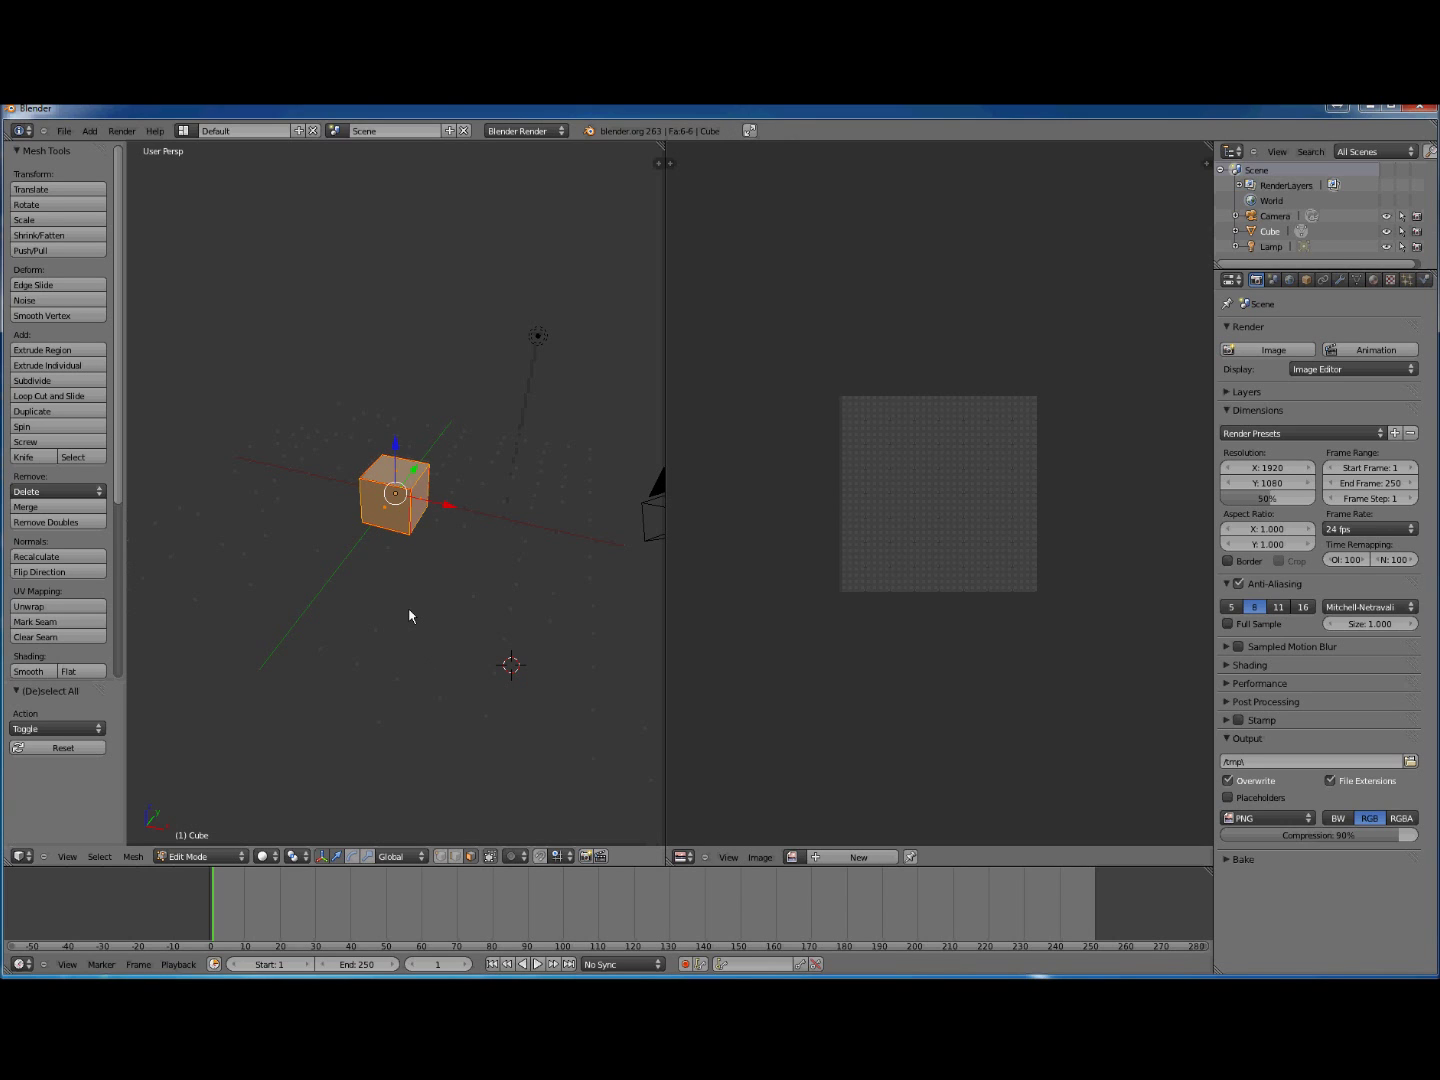
key(a)
key(a)
key(a)
key(a)
key(a)
key(a)
key(a)
key(a)
key(u)
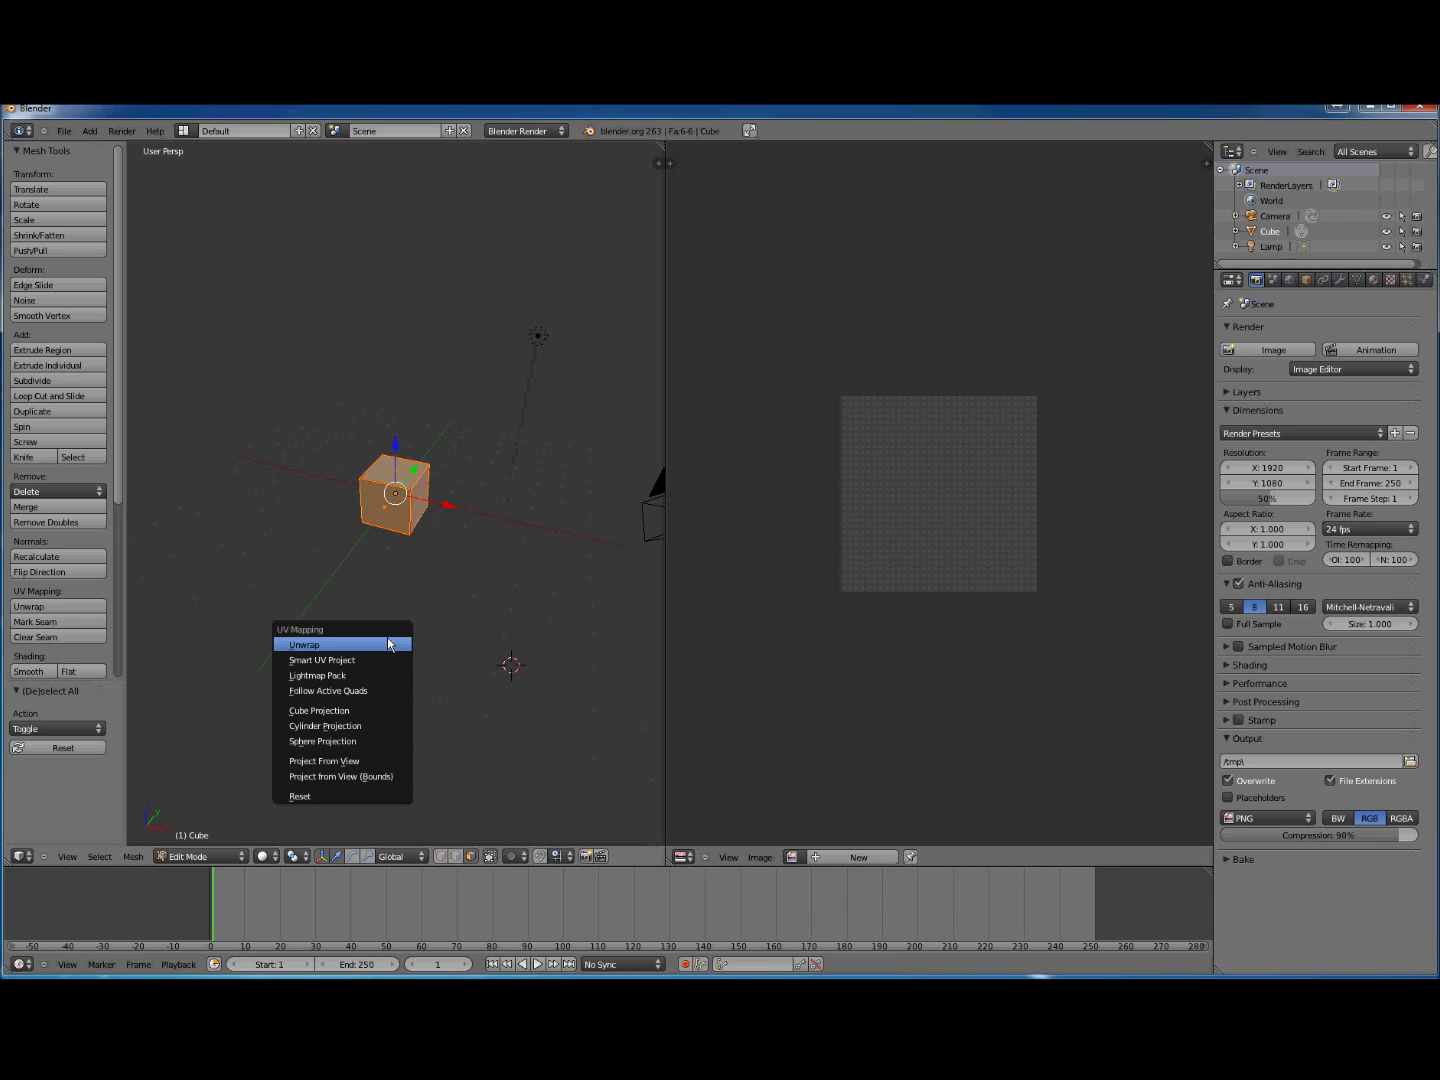
click(311, 653)
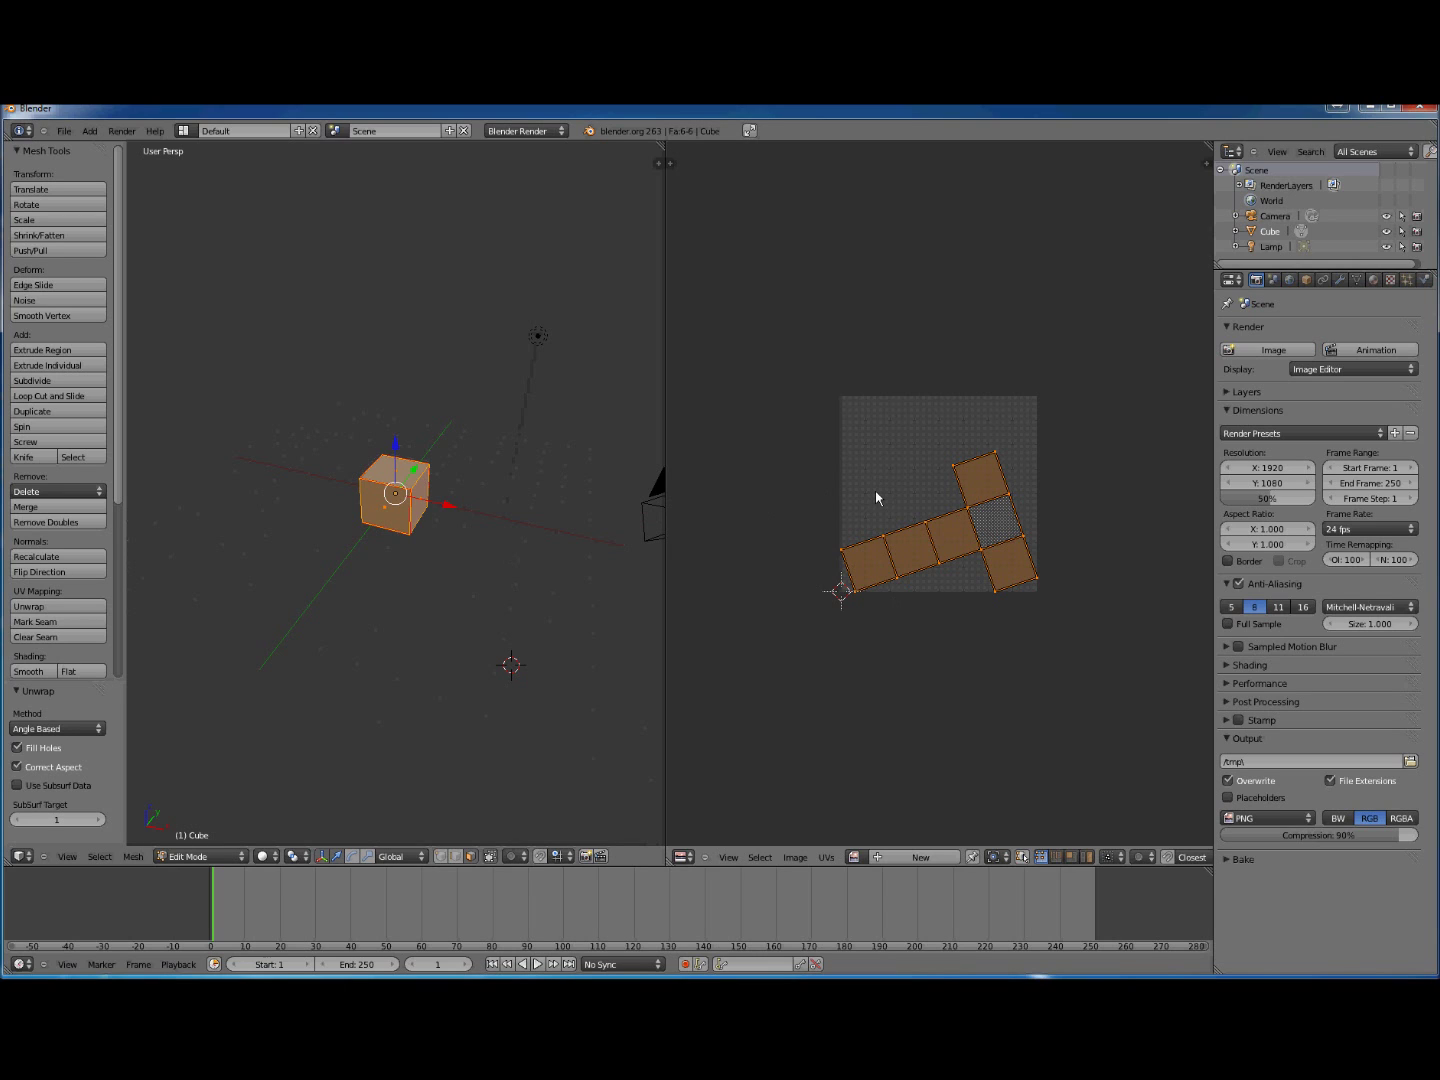
Step: Undo the tilted cross-shaped unwrap
key(ctrl+z)
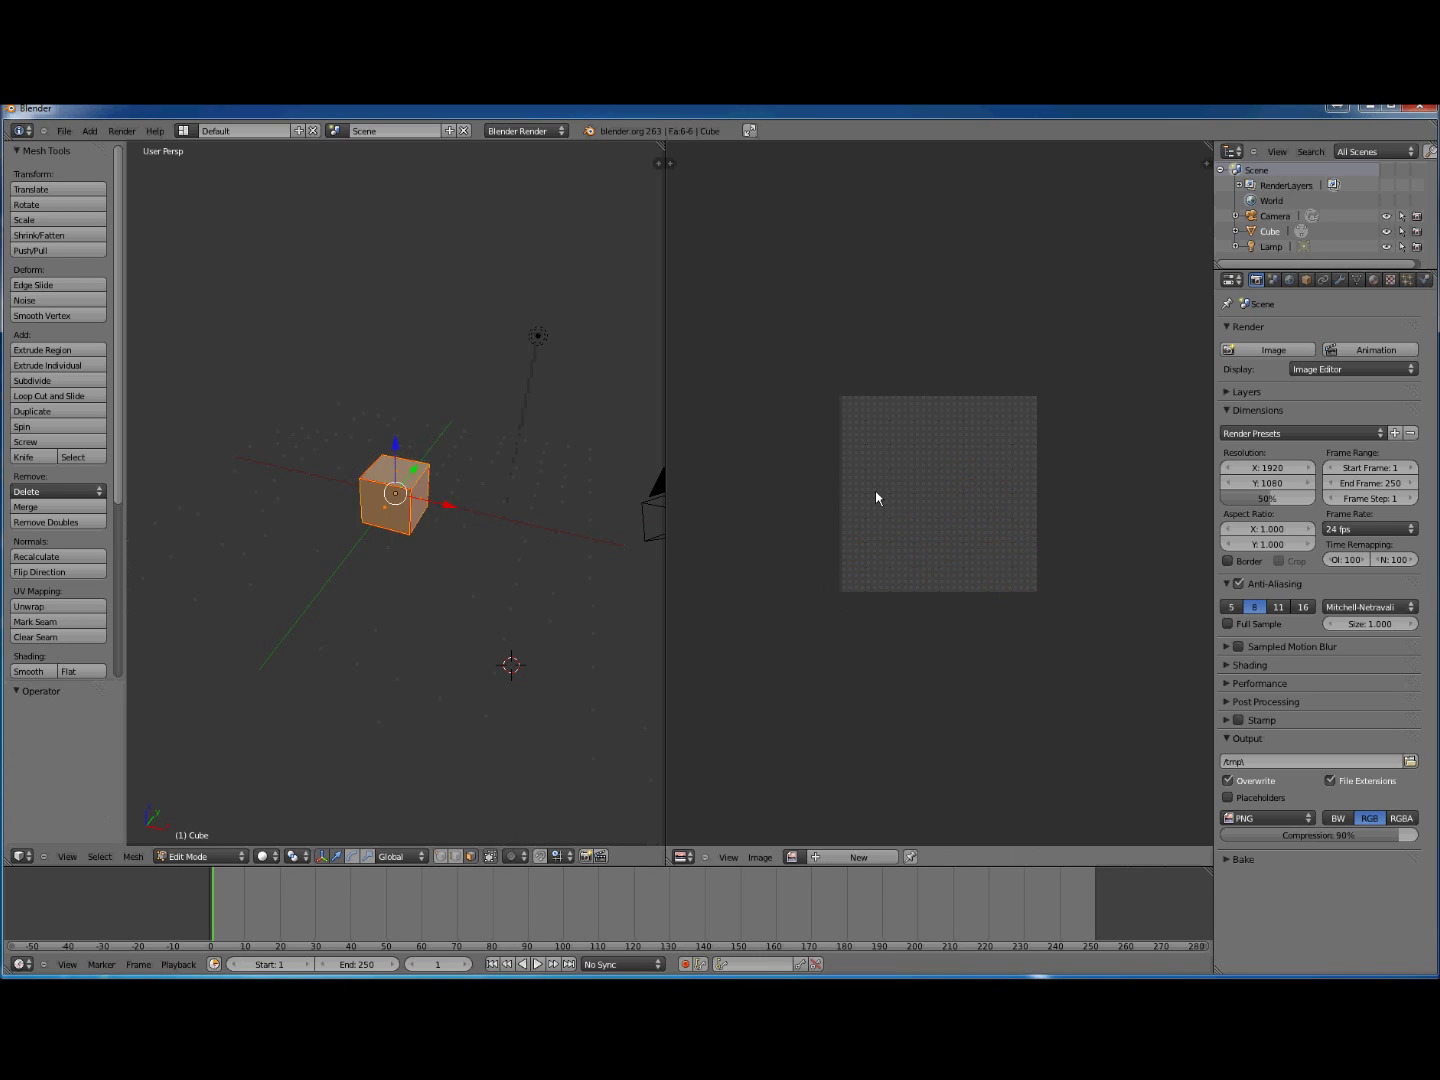
Step: Undo back to the earlier selection, orbit around the cube, and reset the selection
key(ctrl+z)
key(ctrl+z)
key(ctrl+z)
key(ctrl+z)
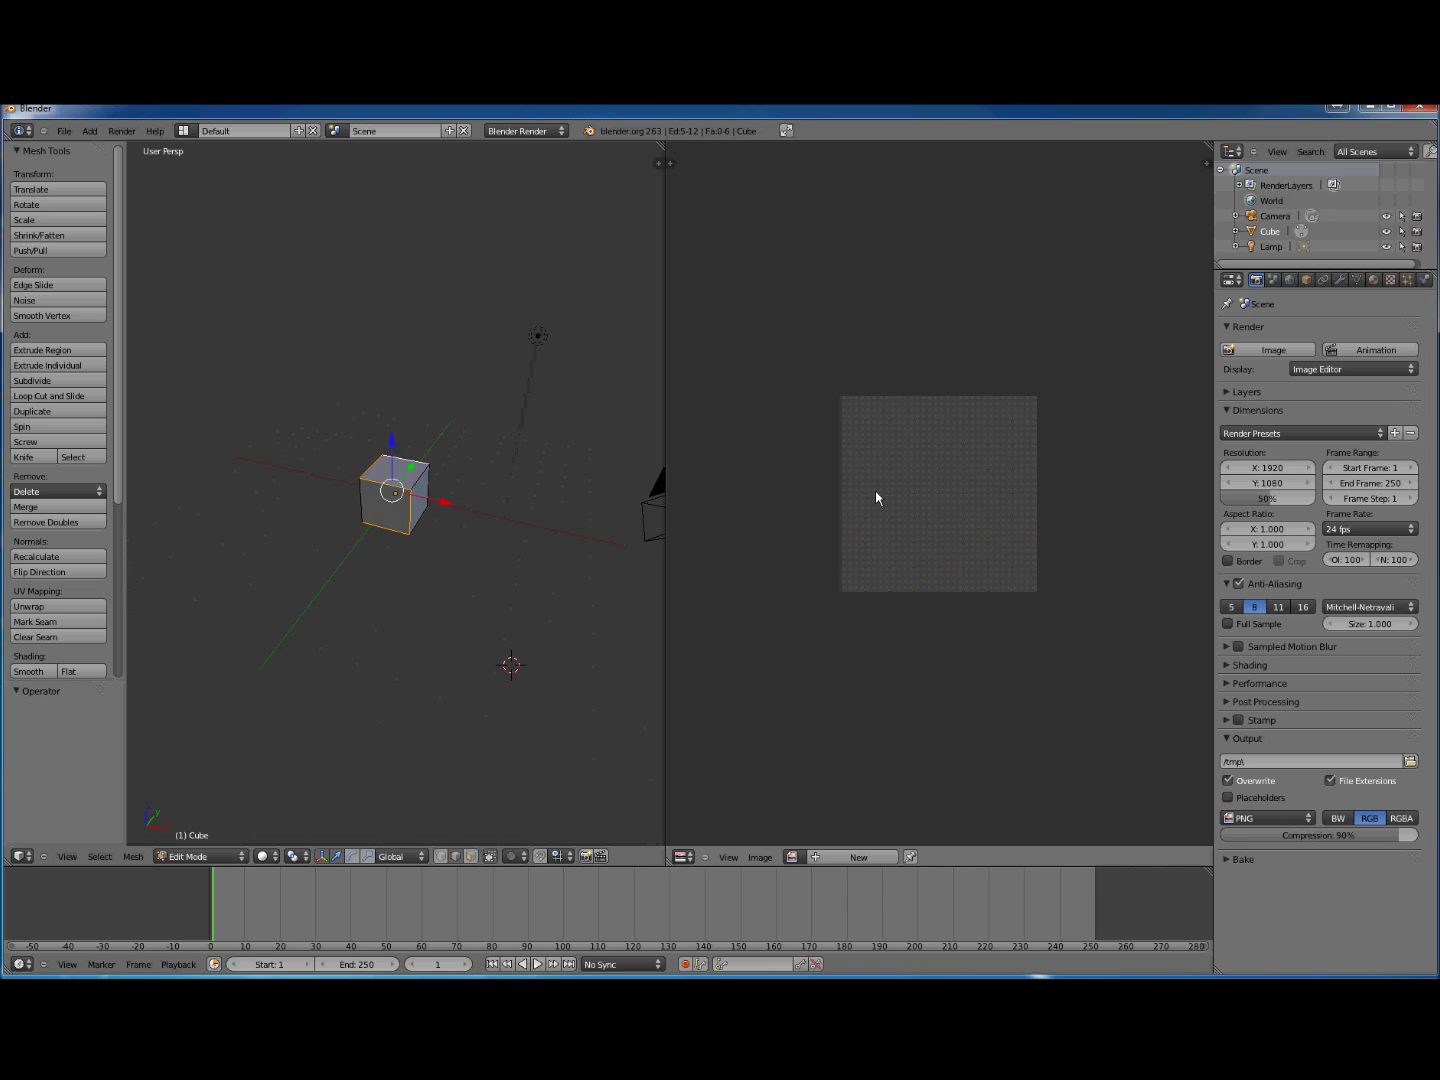
key(ctrl+z)
key(ctrl+z)
key(ctrl+z)
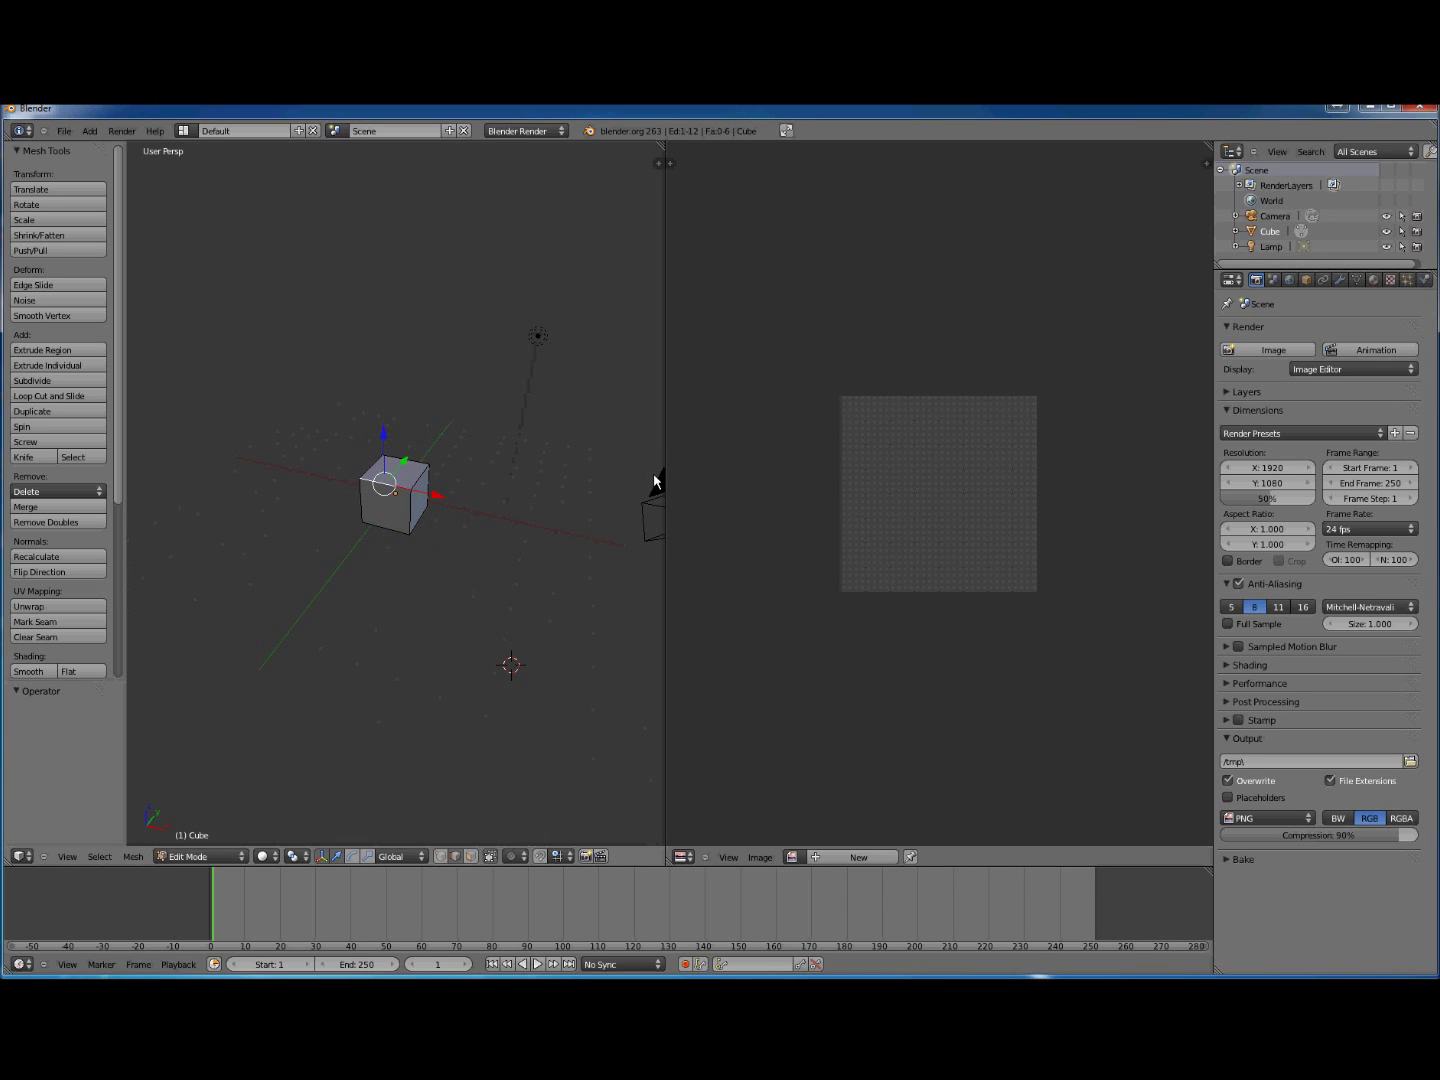
mouse_move(464, 555)
middle_down()
mouse_move(440, 572)
mouse_move(355, 515)
mouse_move(445, 568)
middle_up()
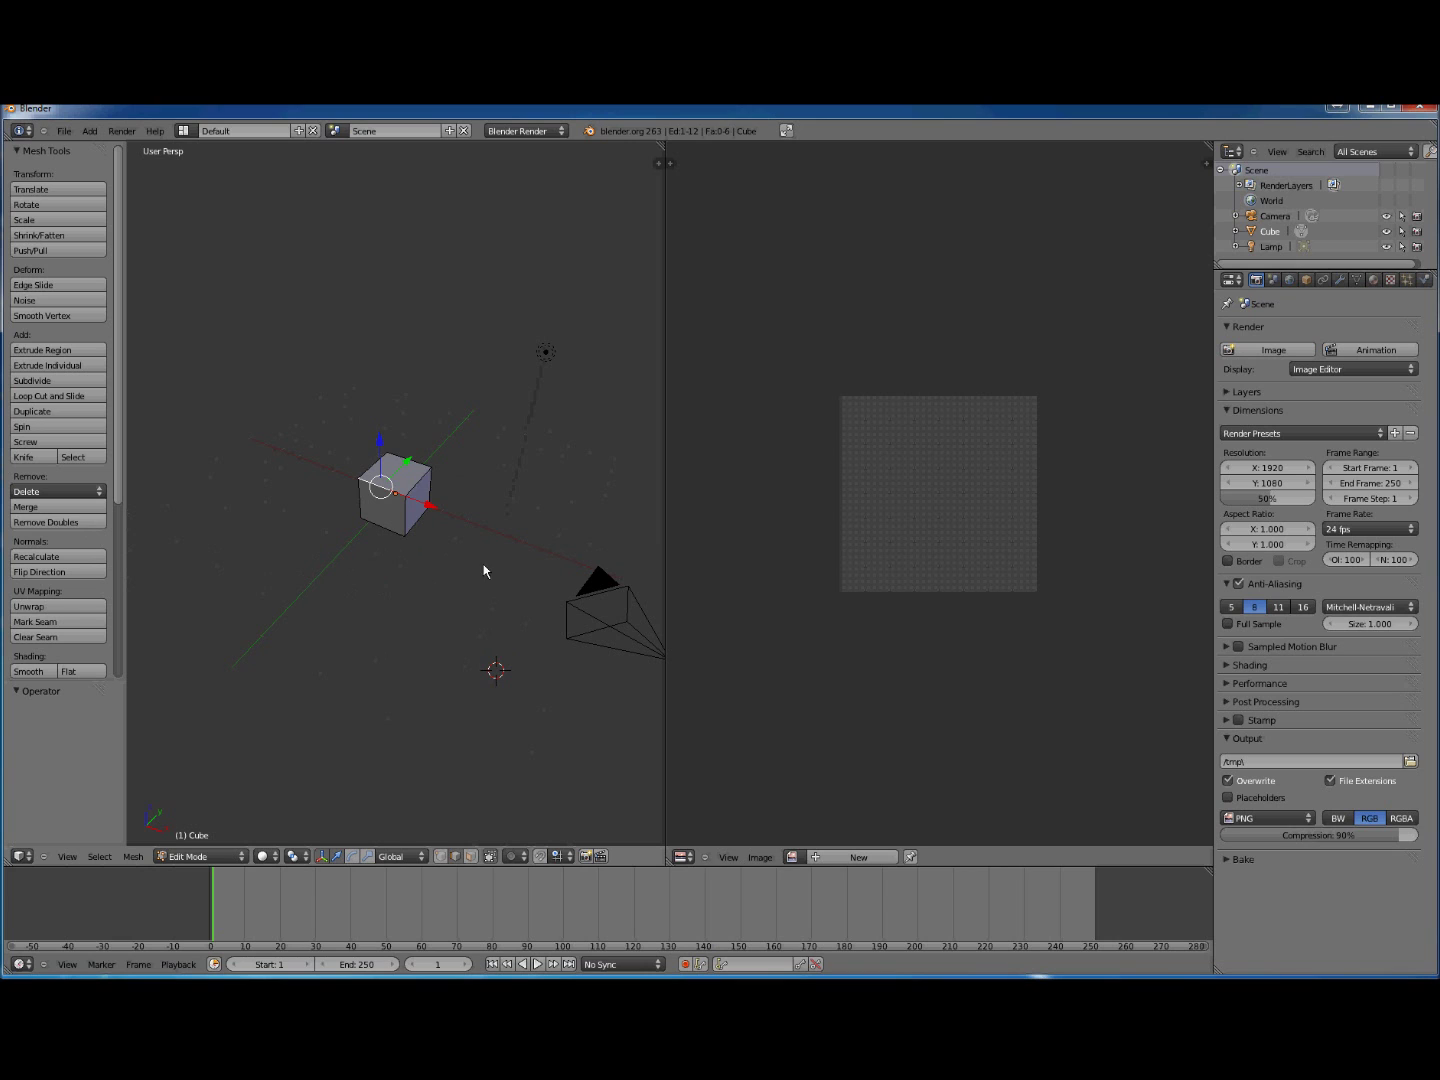
middle_drag(466, 570, 261, 554)
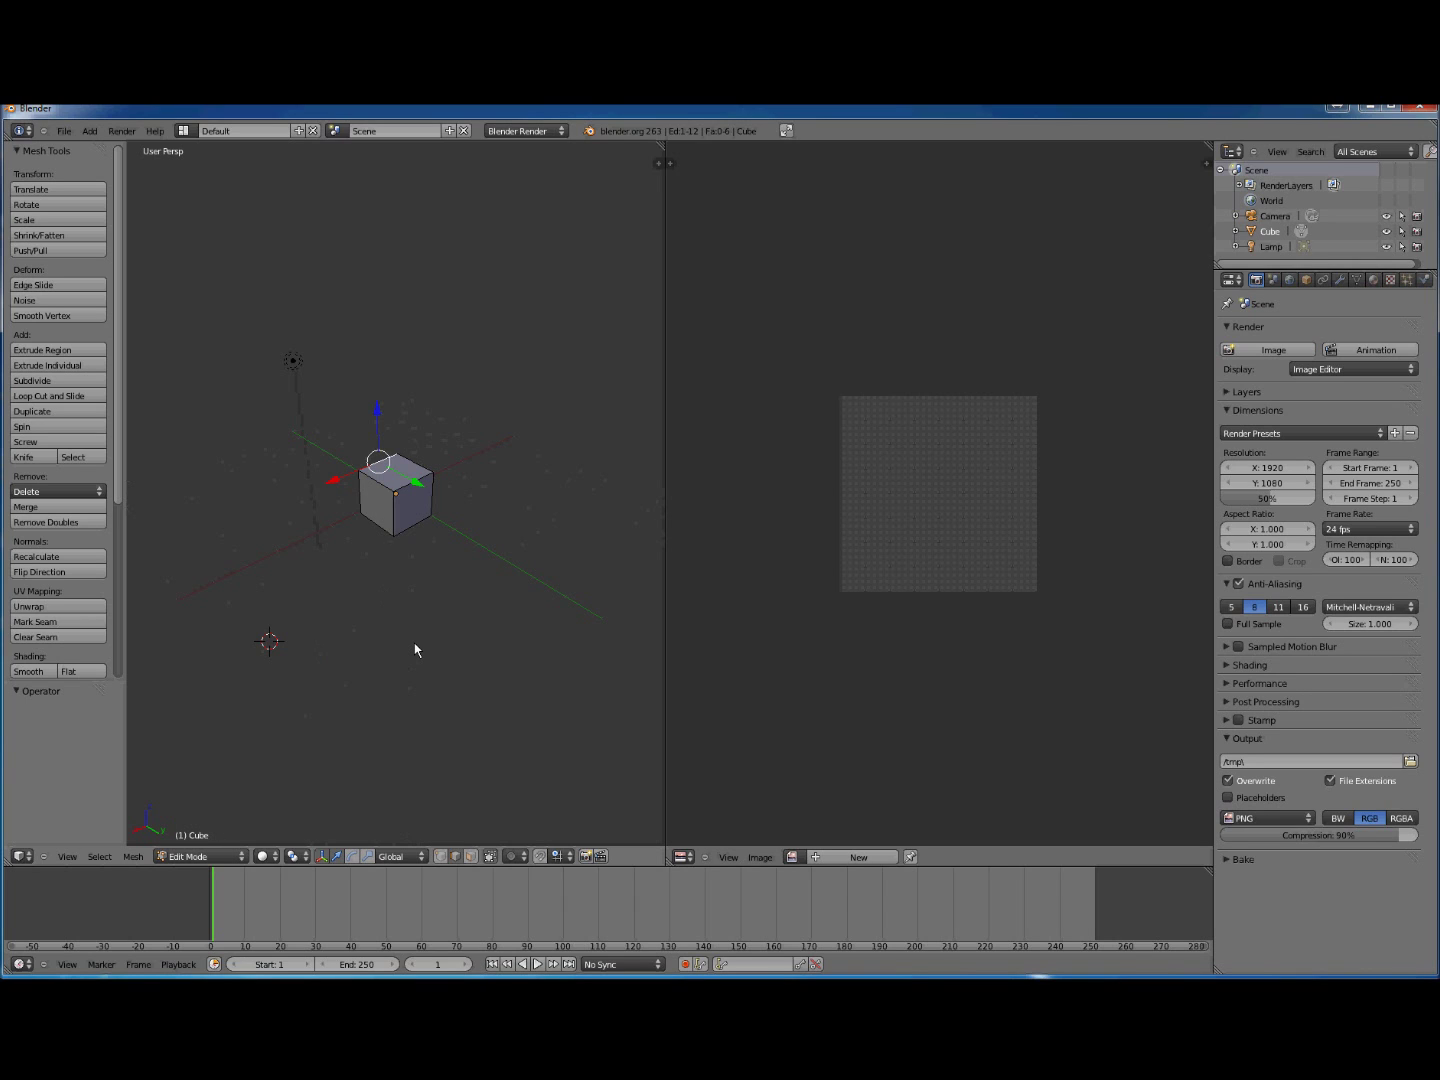
key(a)
key(a)
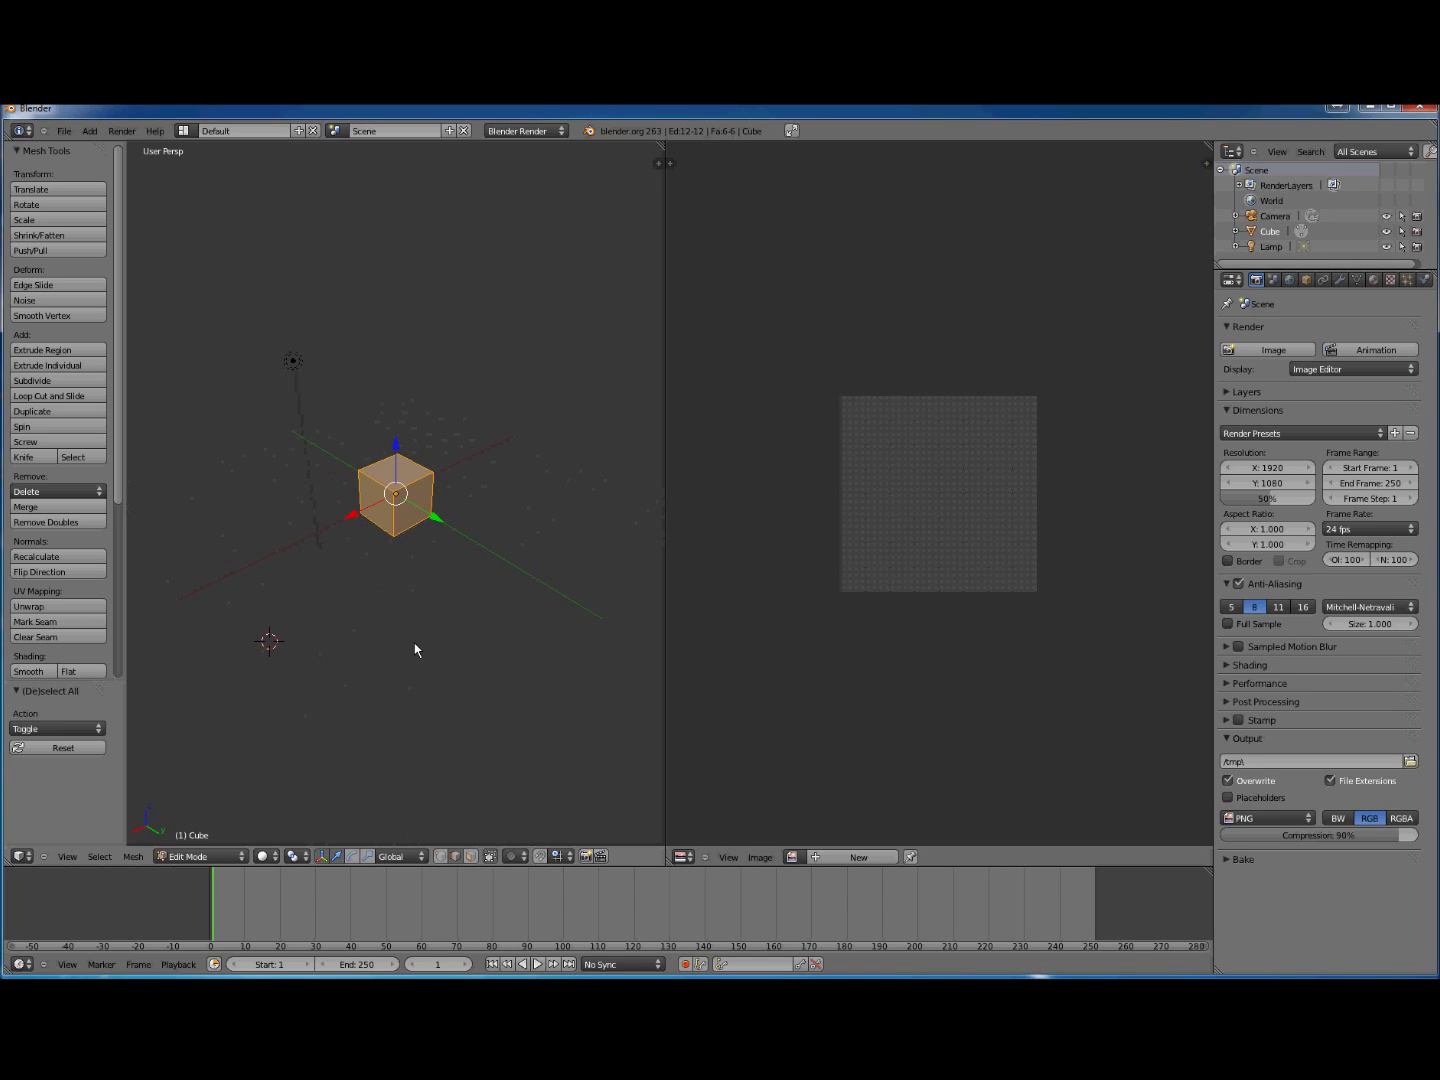
key(a)
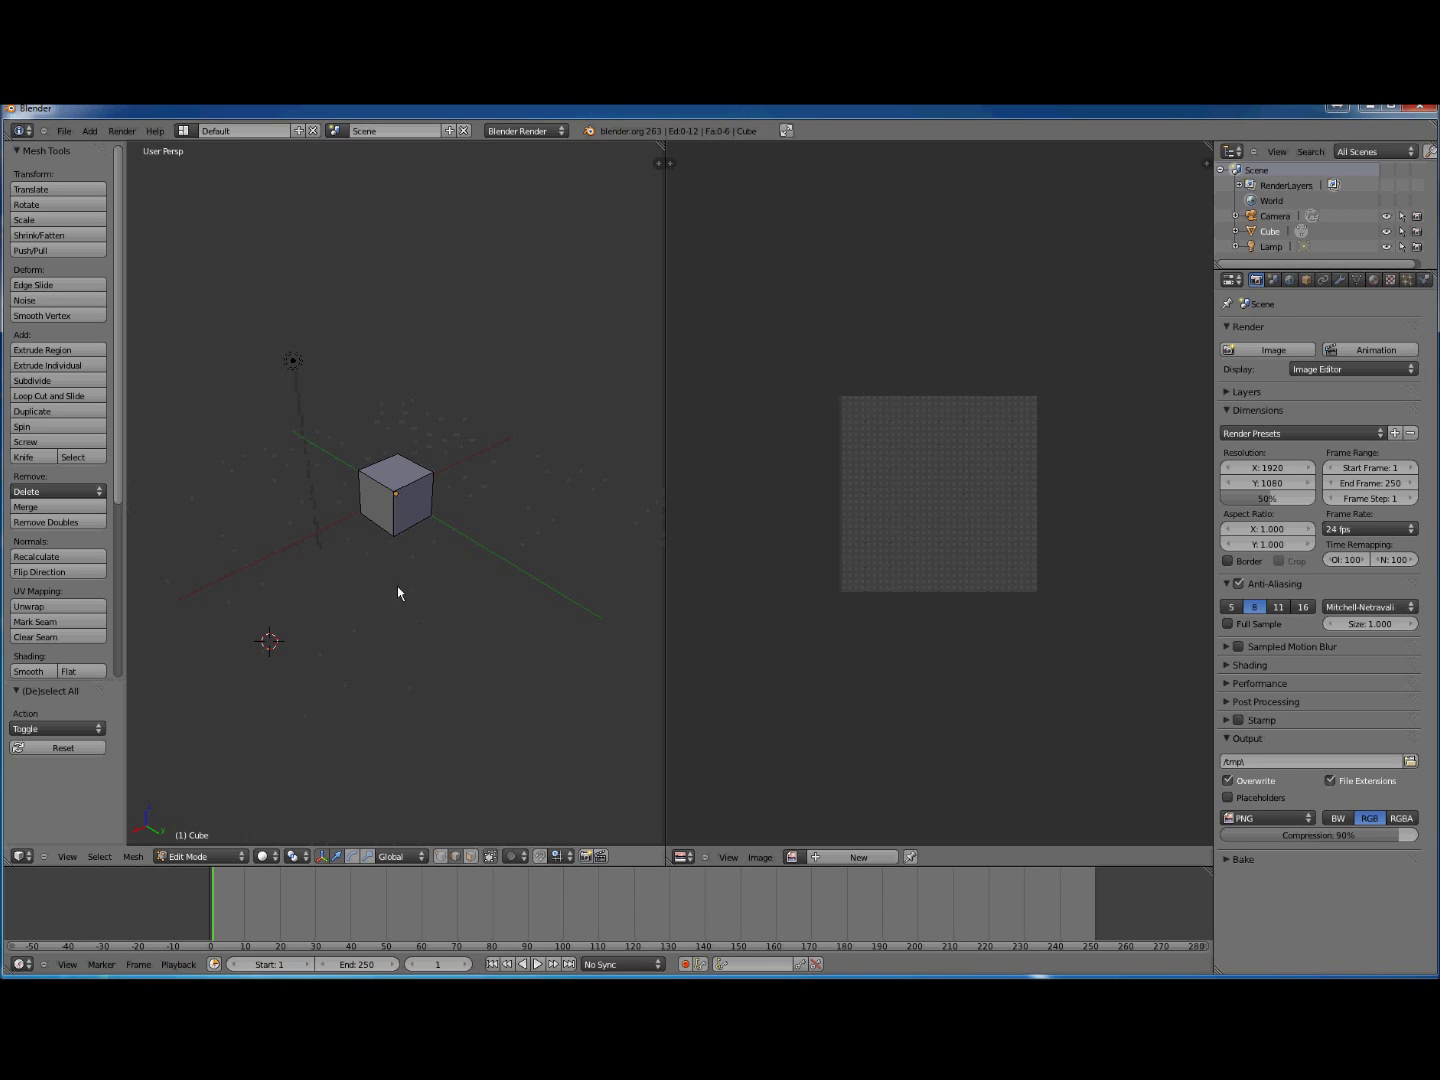
Step: Select a chain of vertices along the cube's edges to define the new seams
shift+right_click(381, 527)
shift+right_click(373, 497)
shift+right_click(374, 470)
shift+right_click(419, 473)
middle_drag(457, 589, 292, 604)
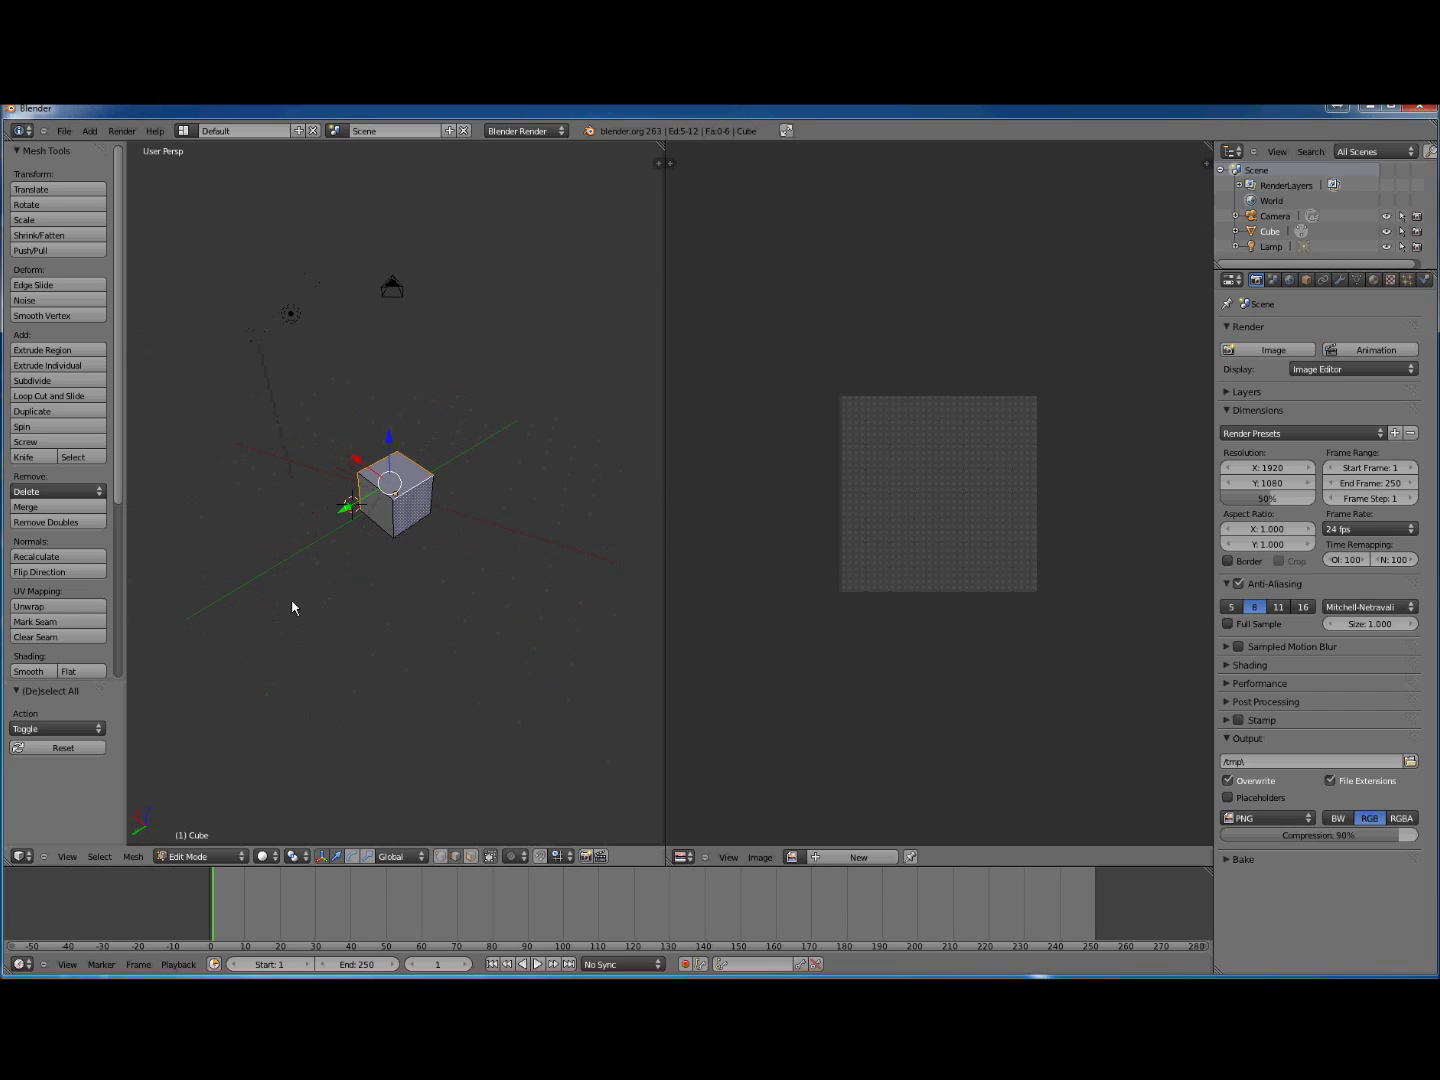
shift+right_click(393, 522)
shift+right_click(414, 531)
Step: Mark the selected edge chain as seams, deselect, and inspect the red seams from several angles
middle_drag(338, 588, 549, 570)
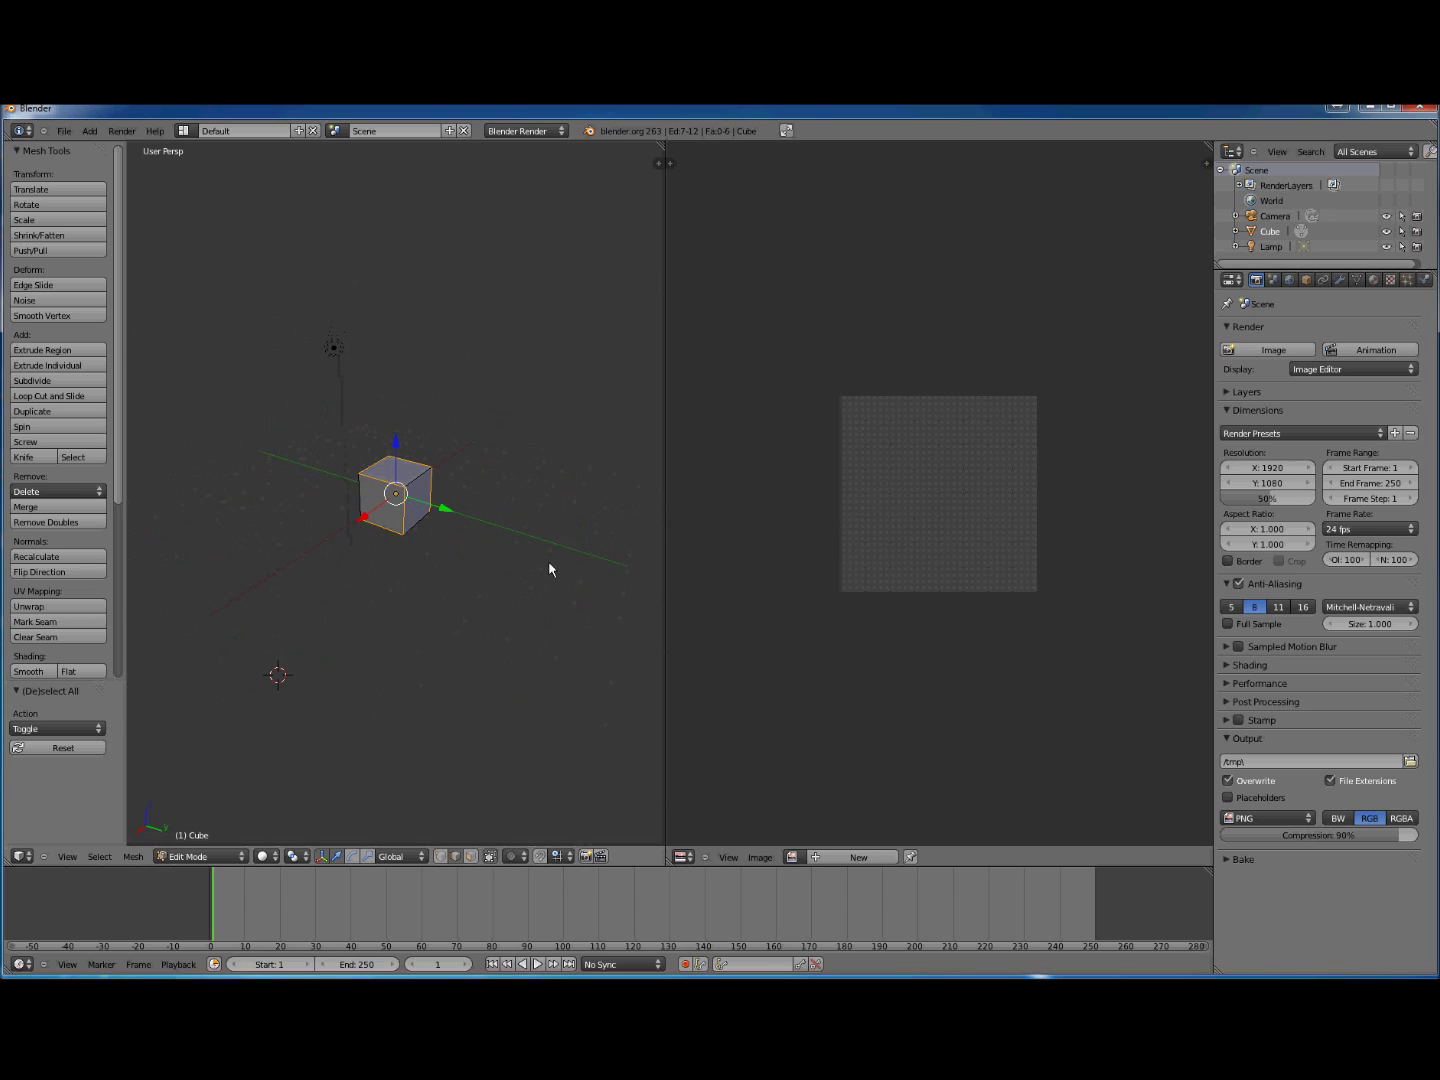
click(58, 621)
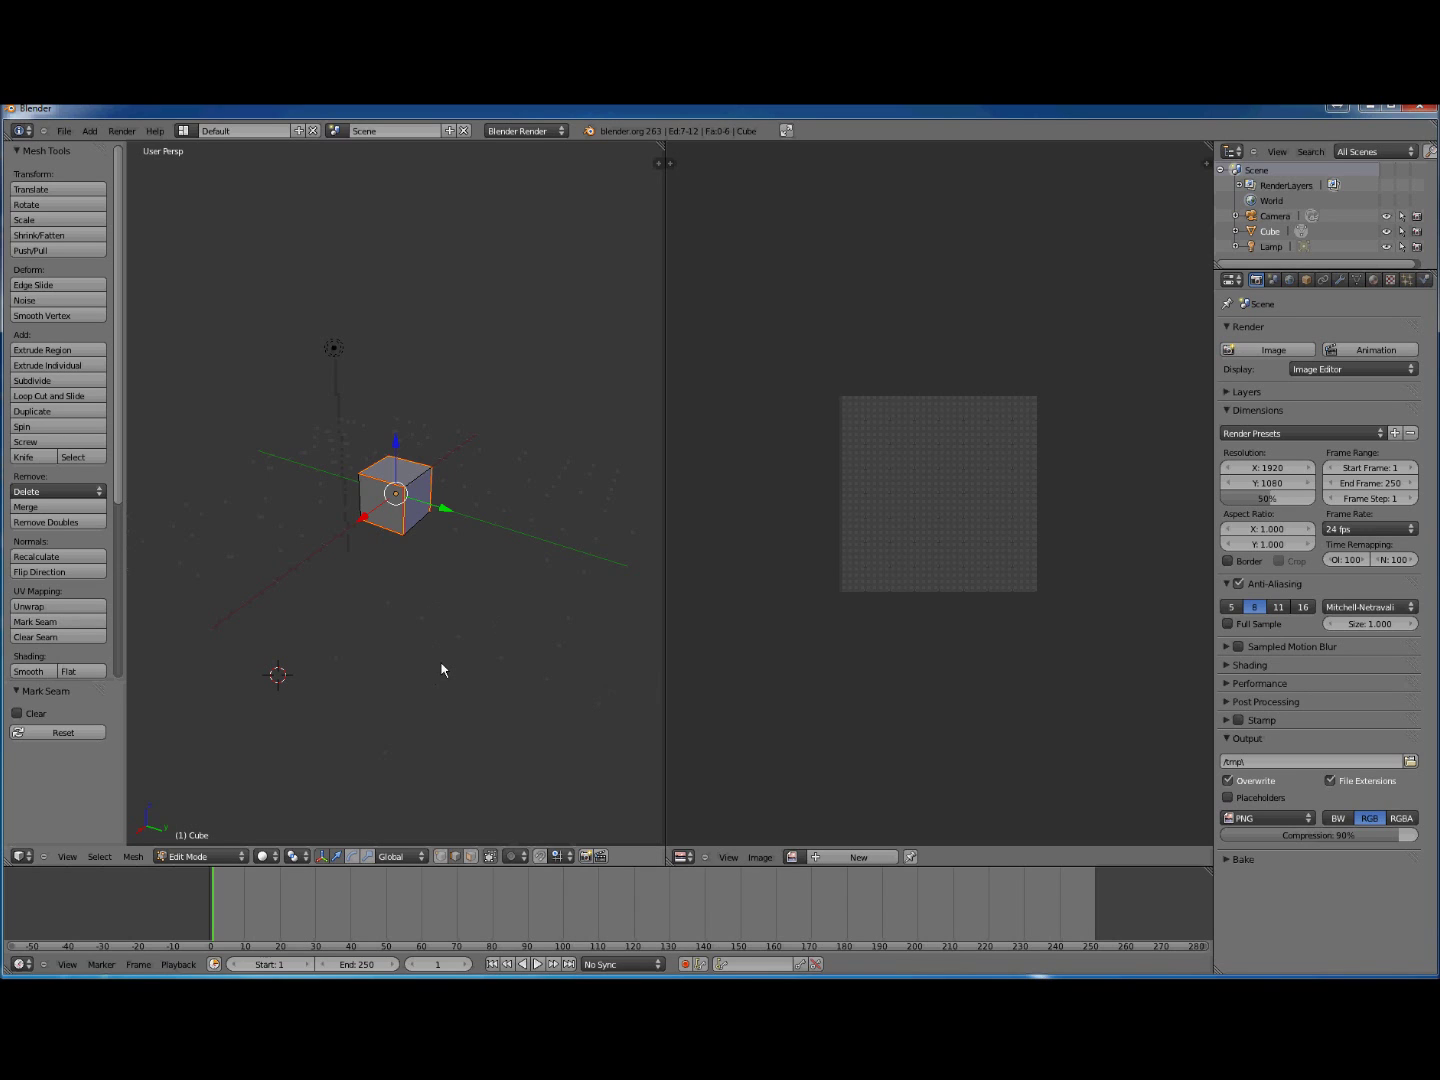
key(a)
key(a)
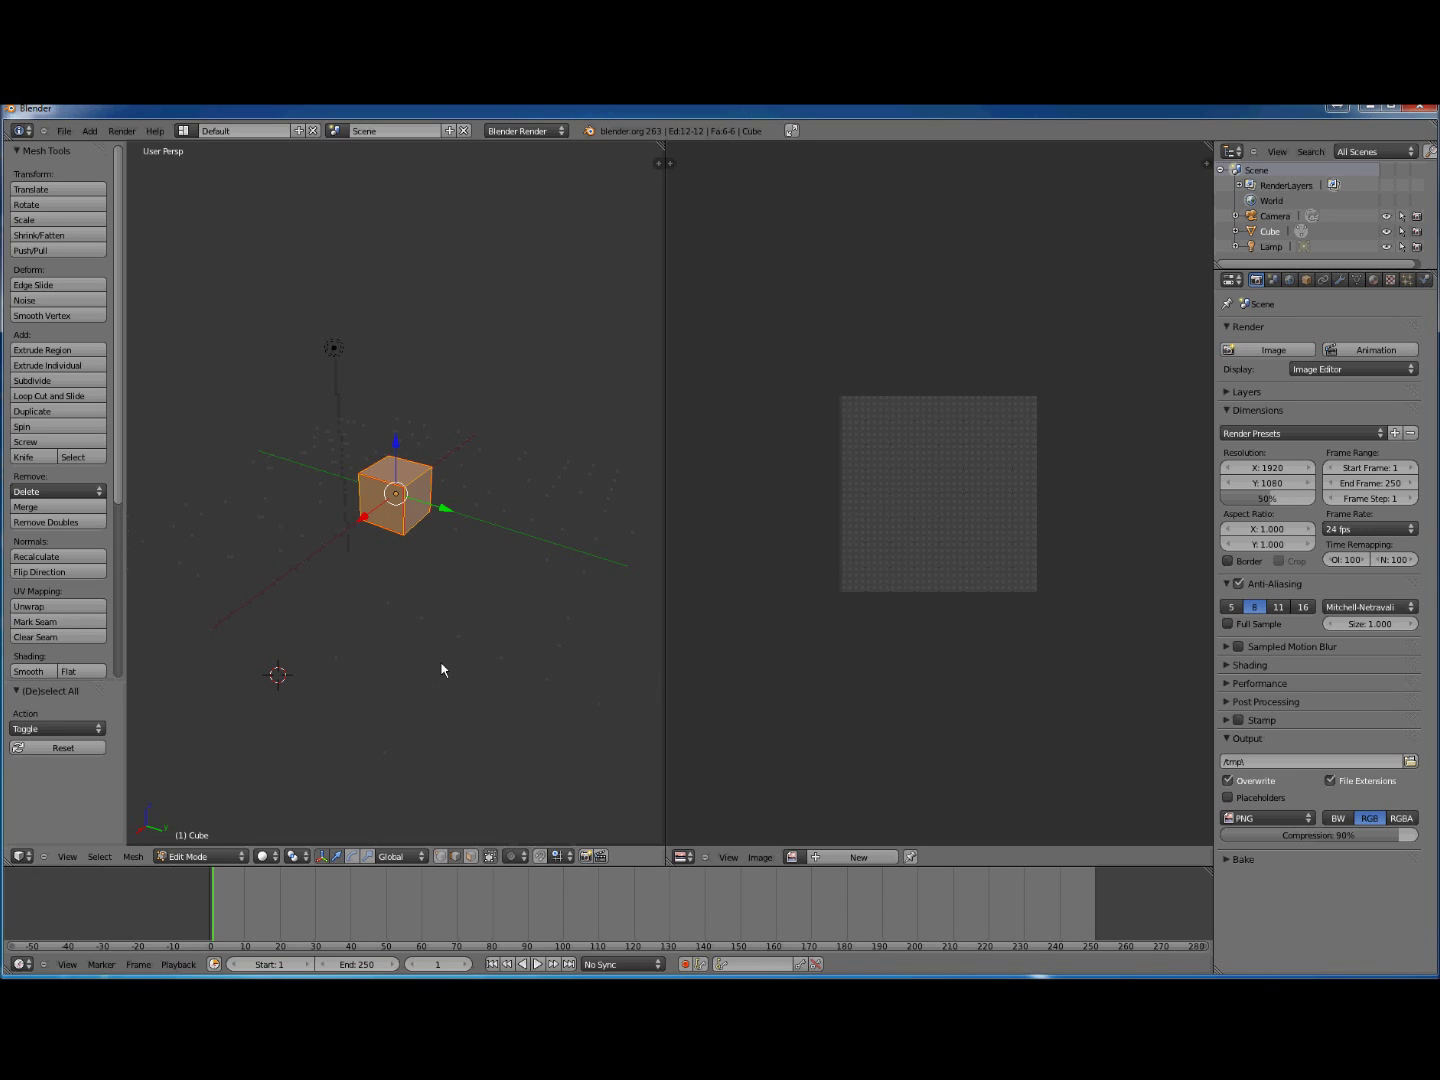
key(a)
key(a)
key(a)
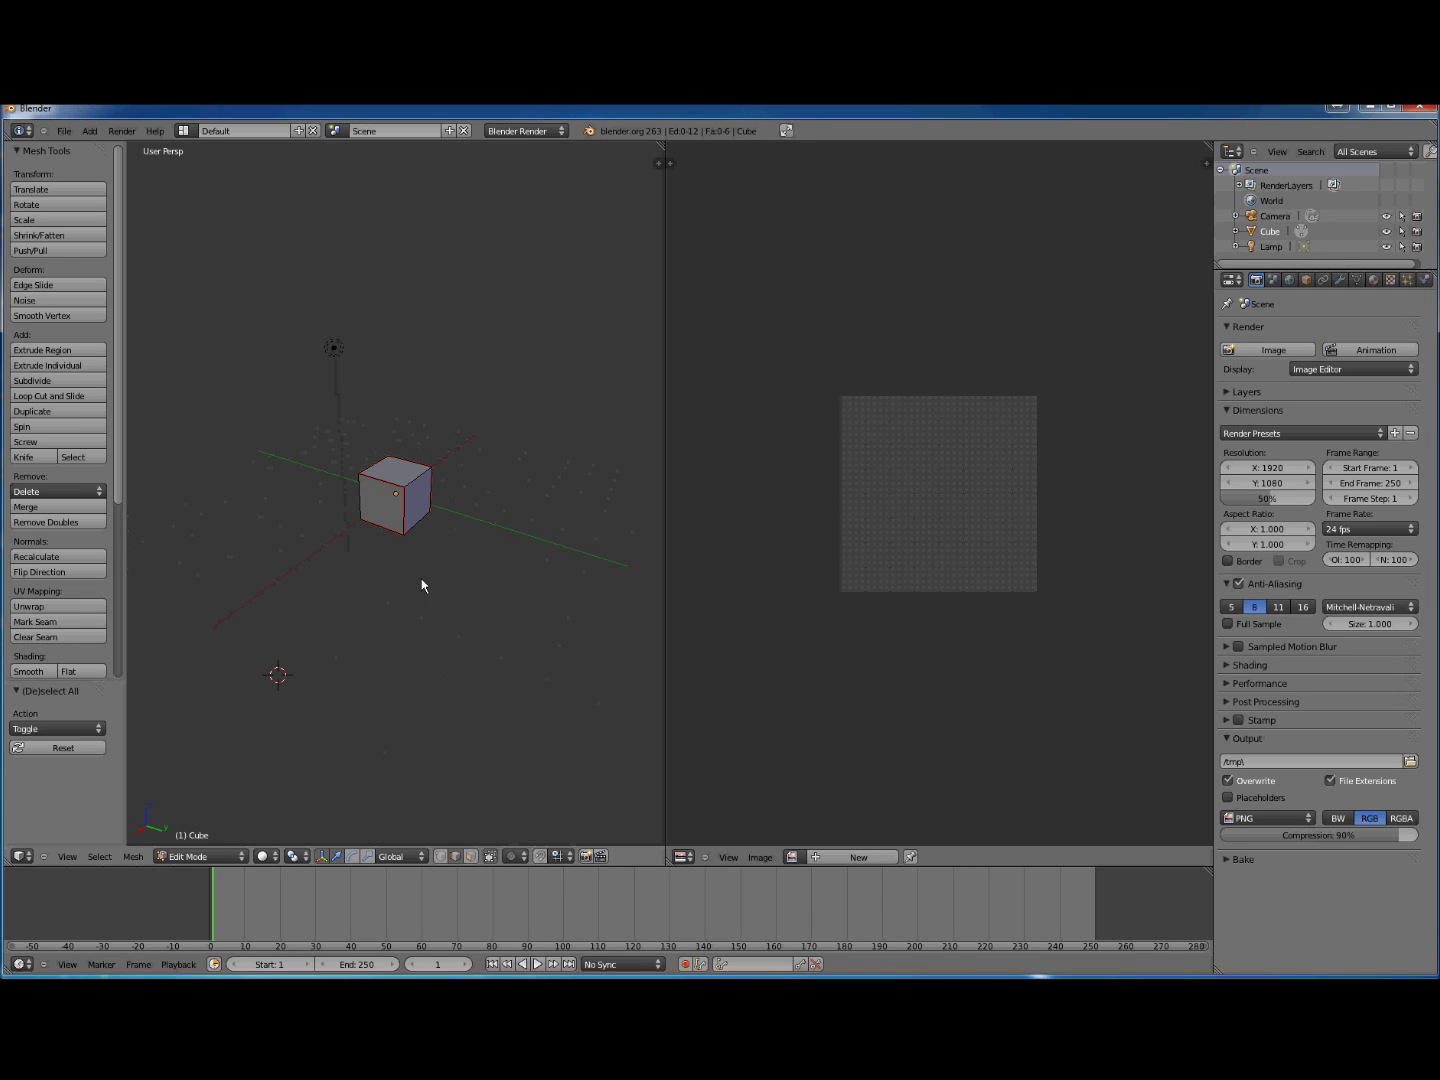
middle_drag(421, 585, 448, 571)
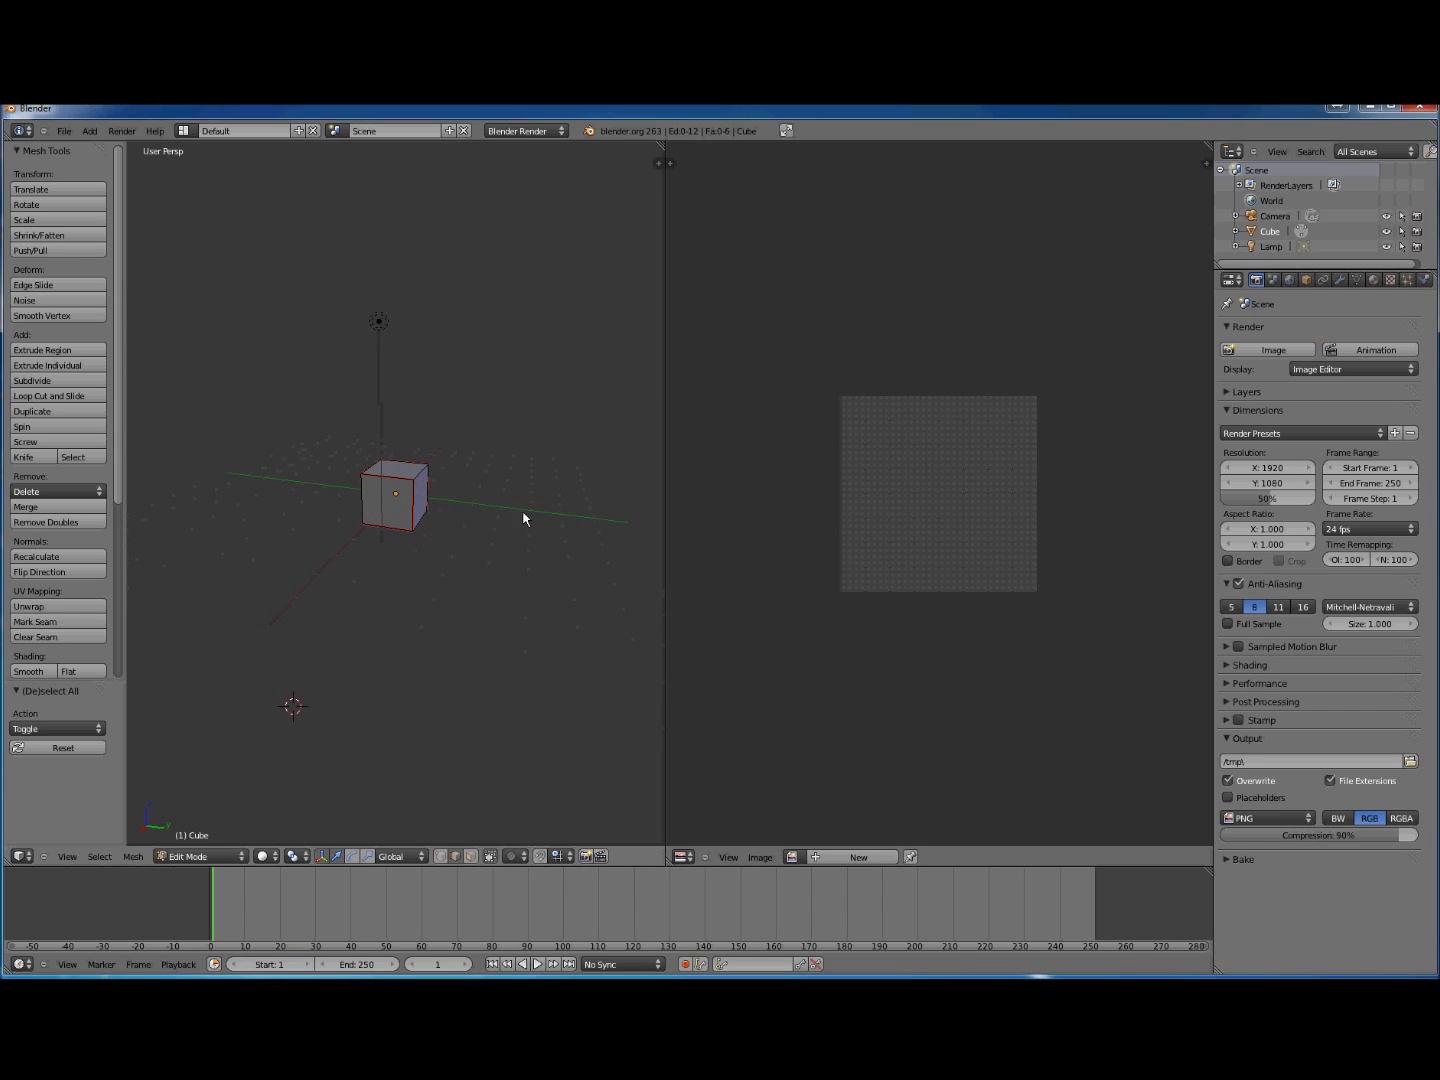
middle_drag(441, 566, 477, 570)
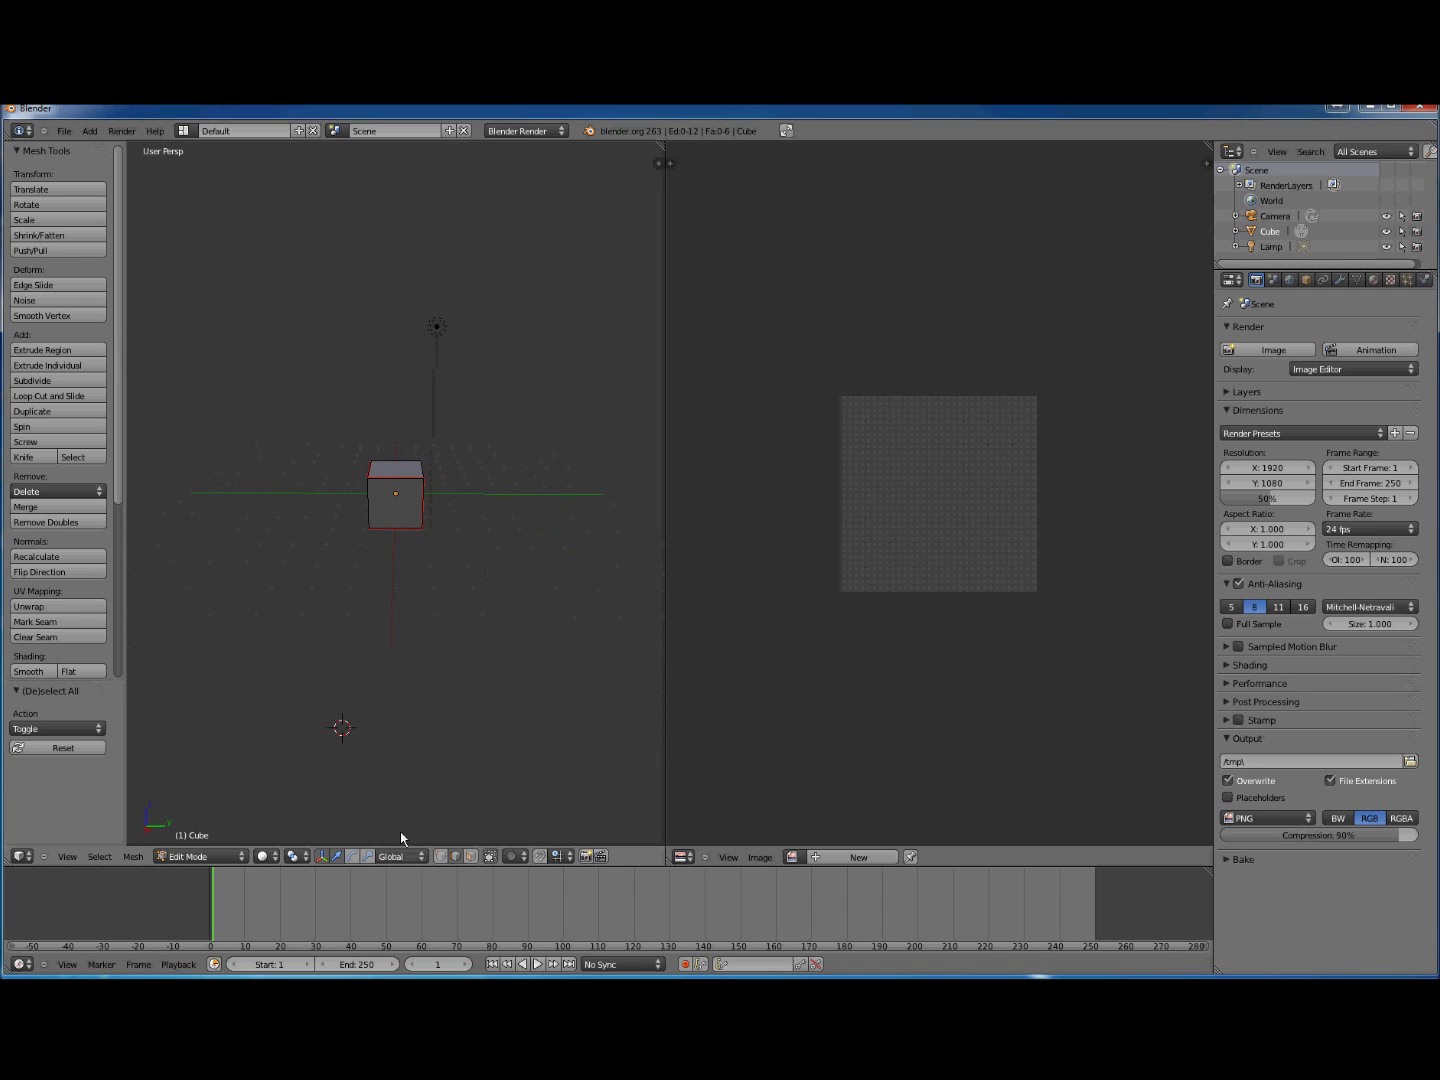
click(471, 856)
Step: Select all six faces and Unwrap them along the new seams into an upright cross
key(a)
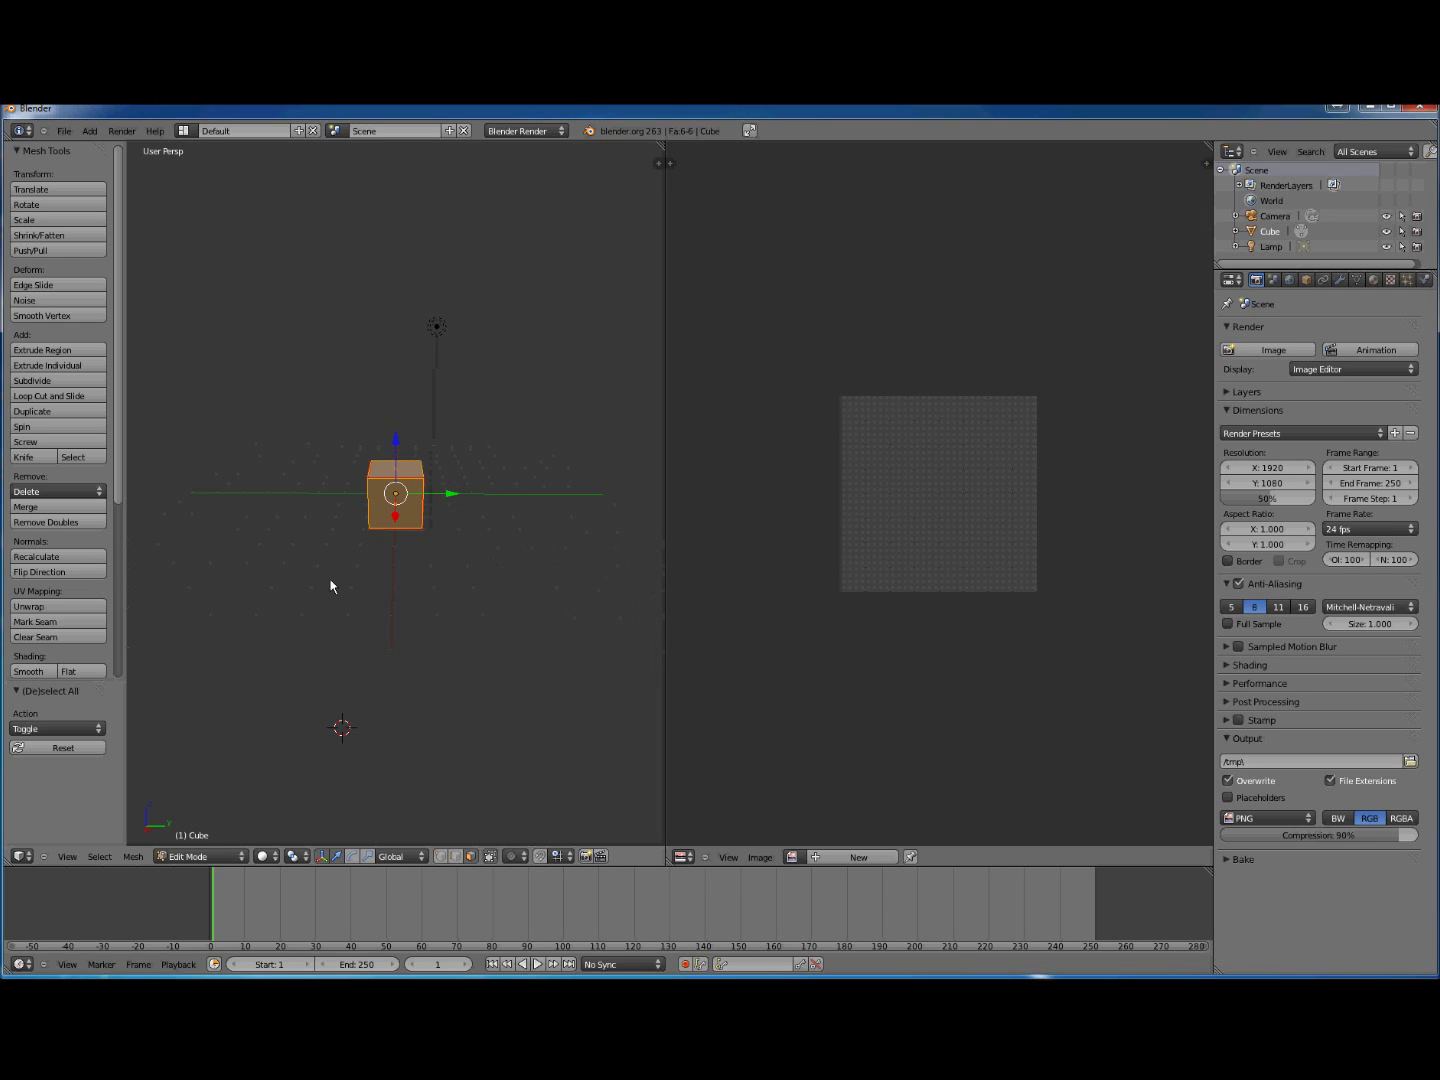
middle_drag(447, 580, 390, 606)
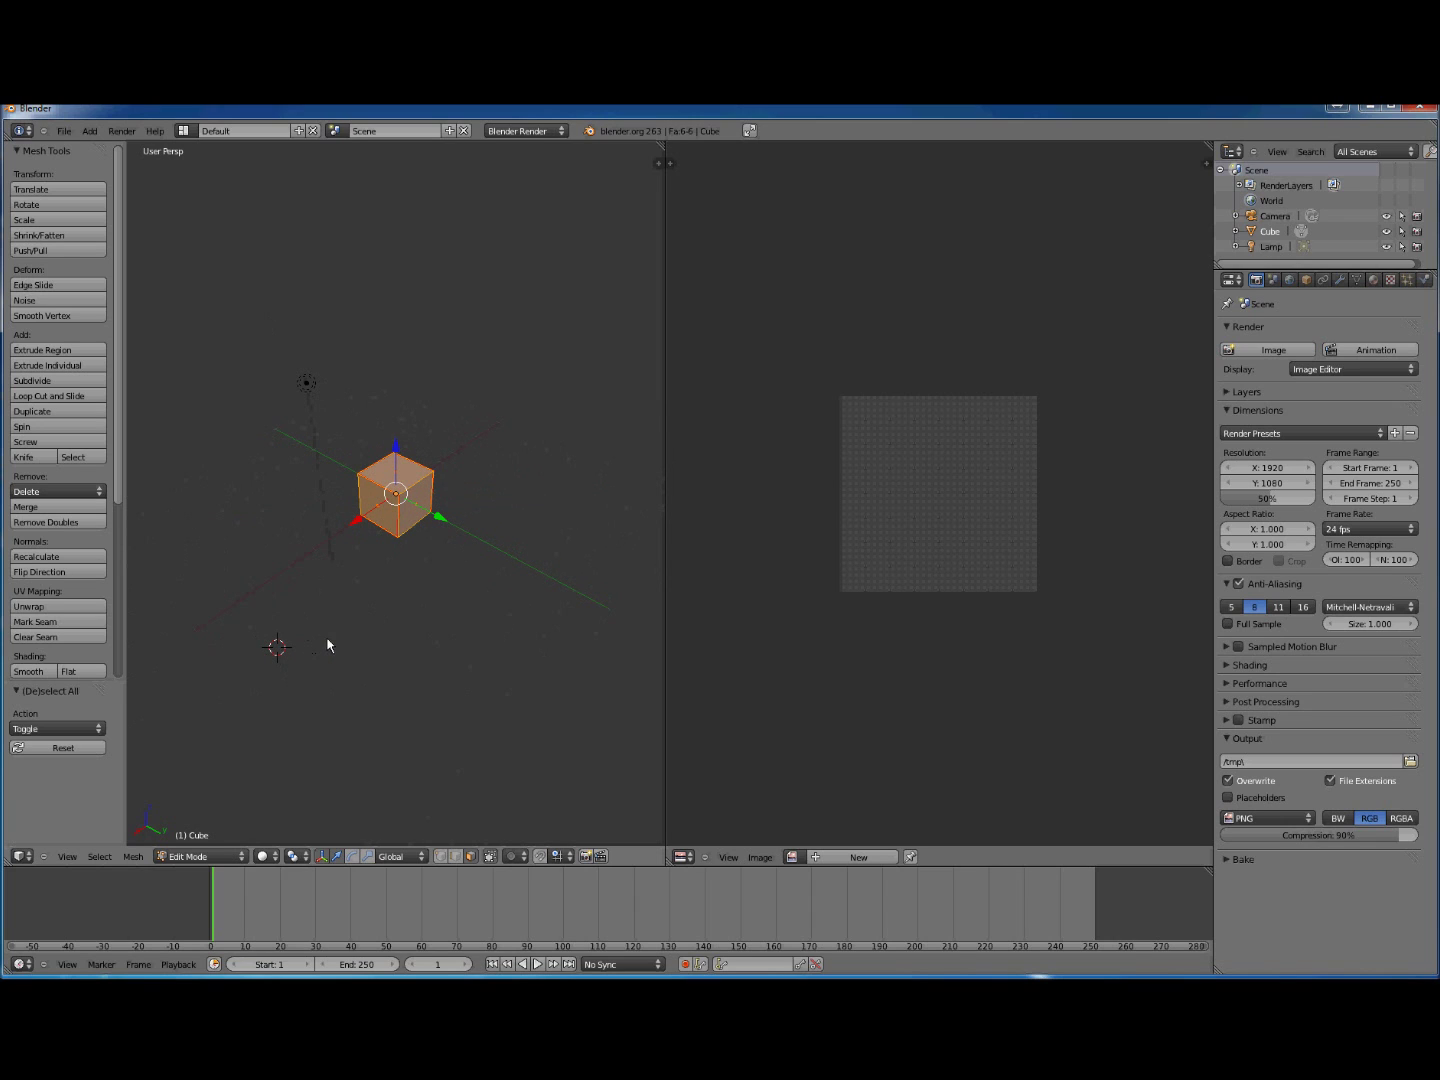
key(u)
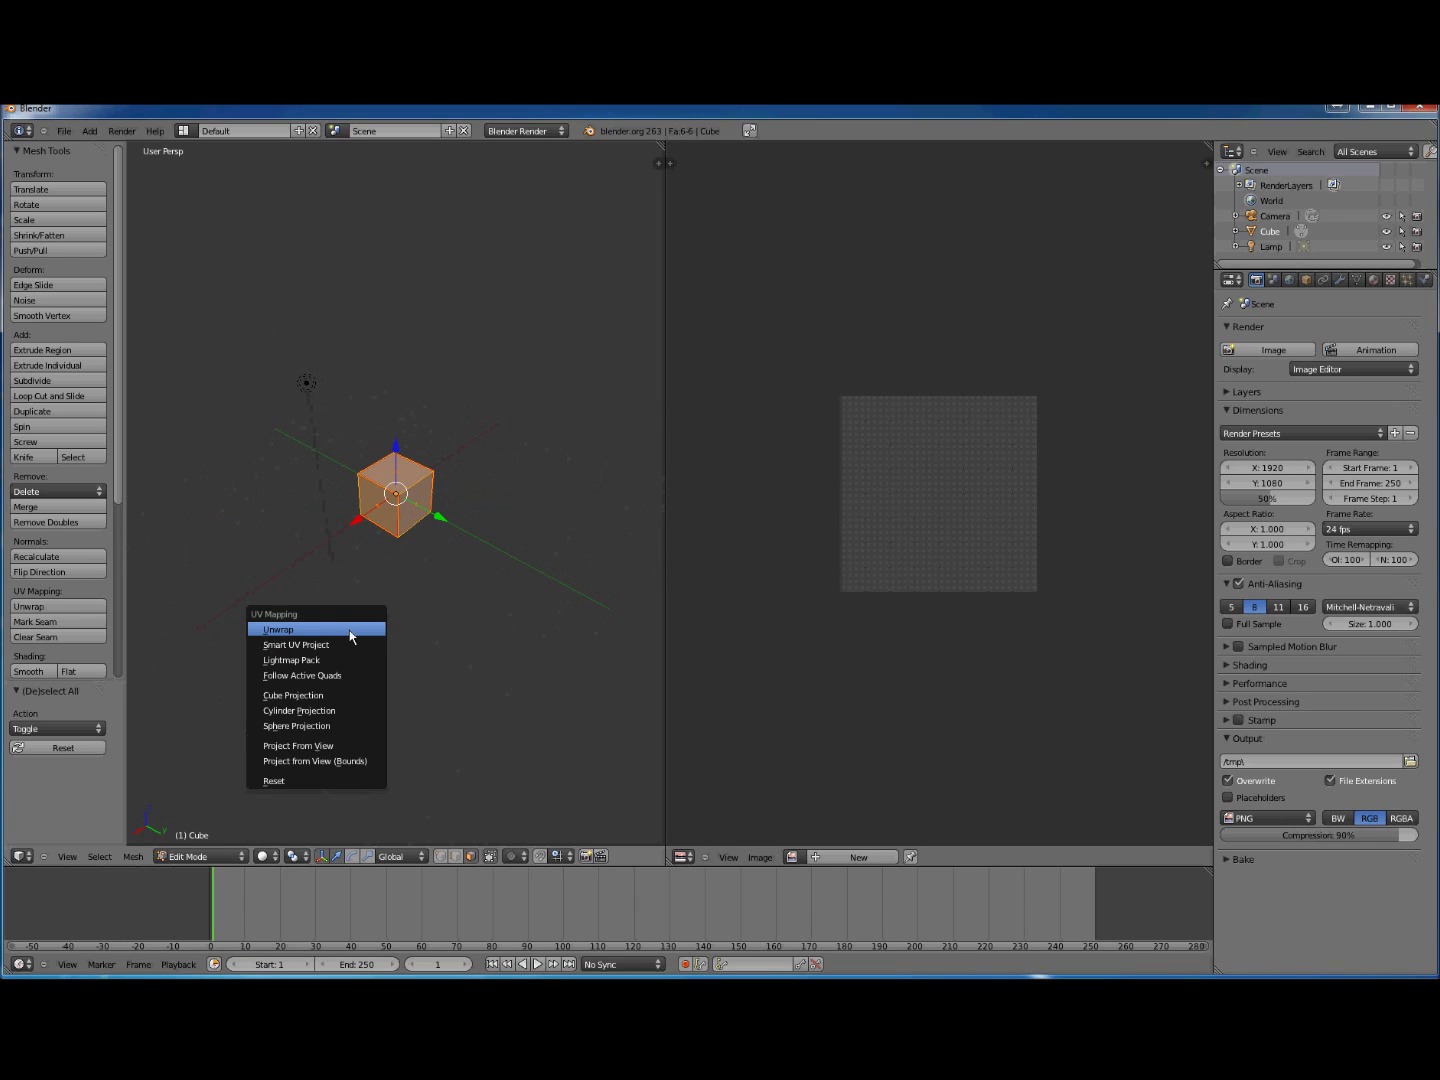
click(350, 635)
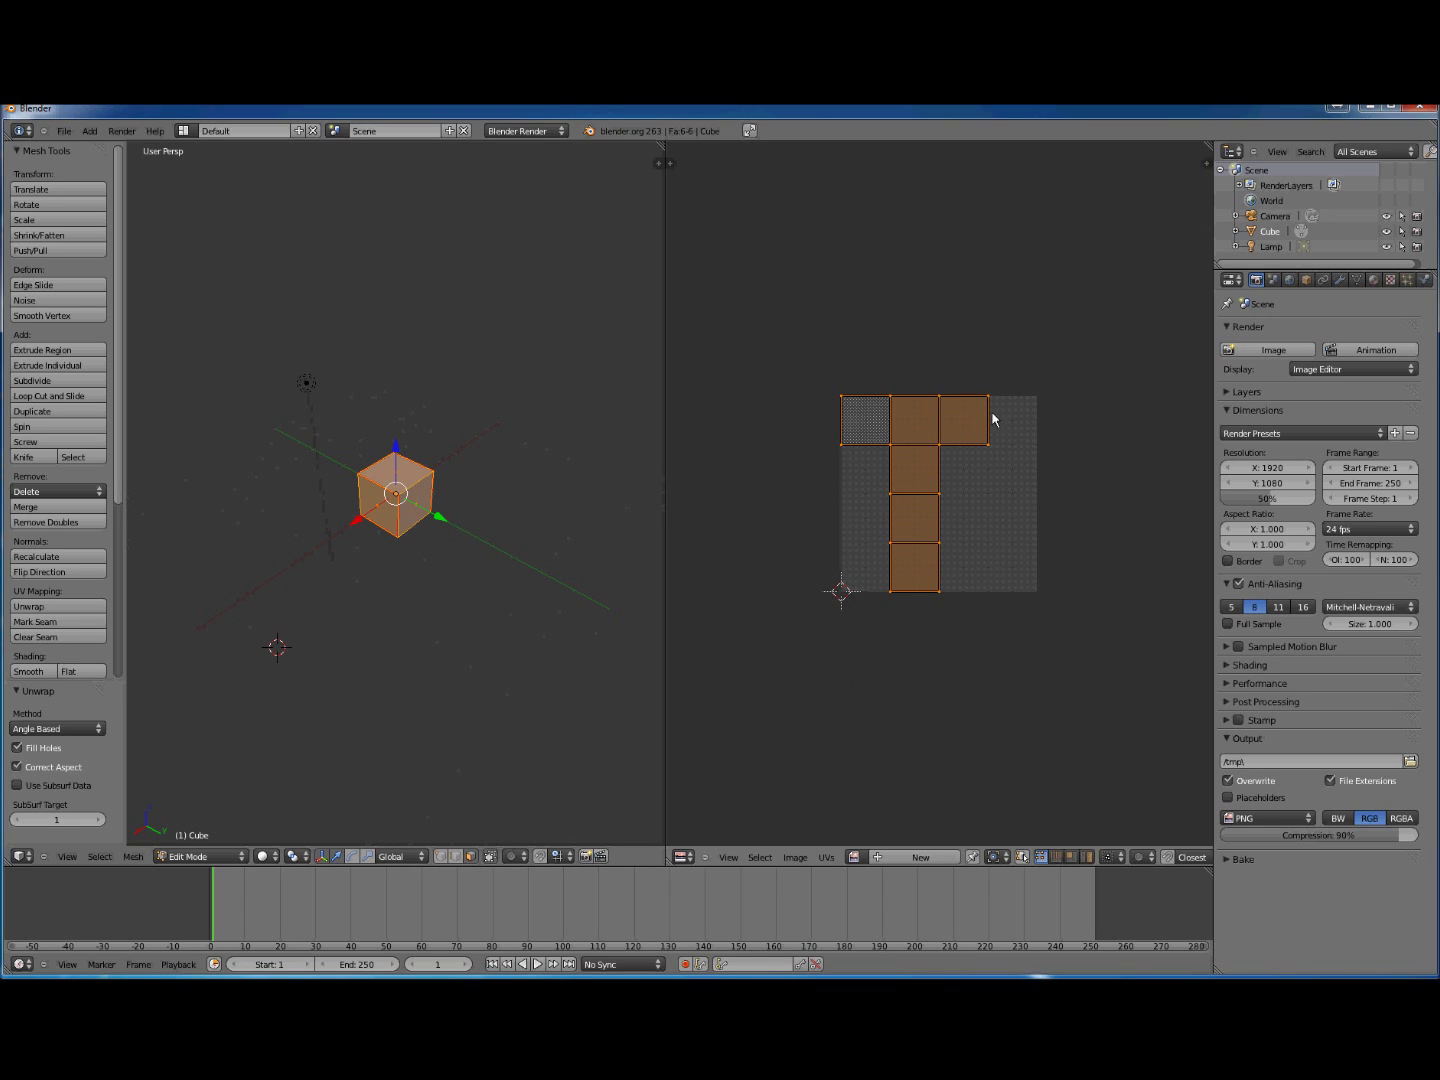
click(829, 856)
Step: Export the UV layout as Cube.png into D:\Blender, overwriting the existing file
click(825, 858)
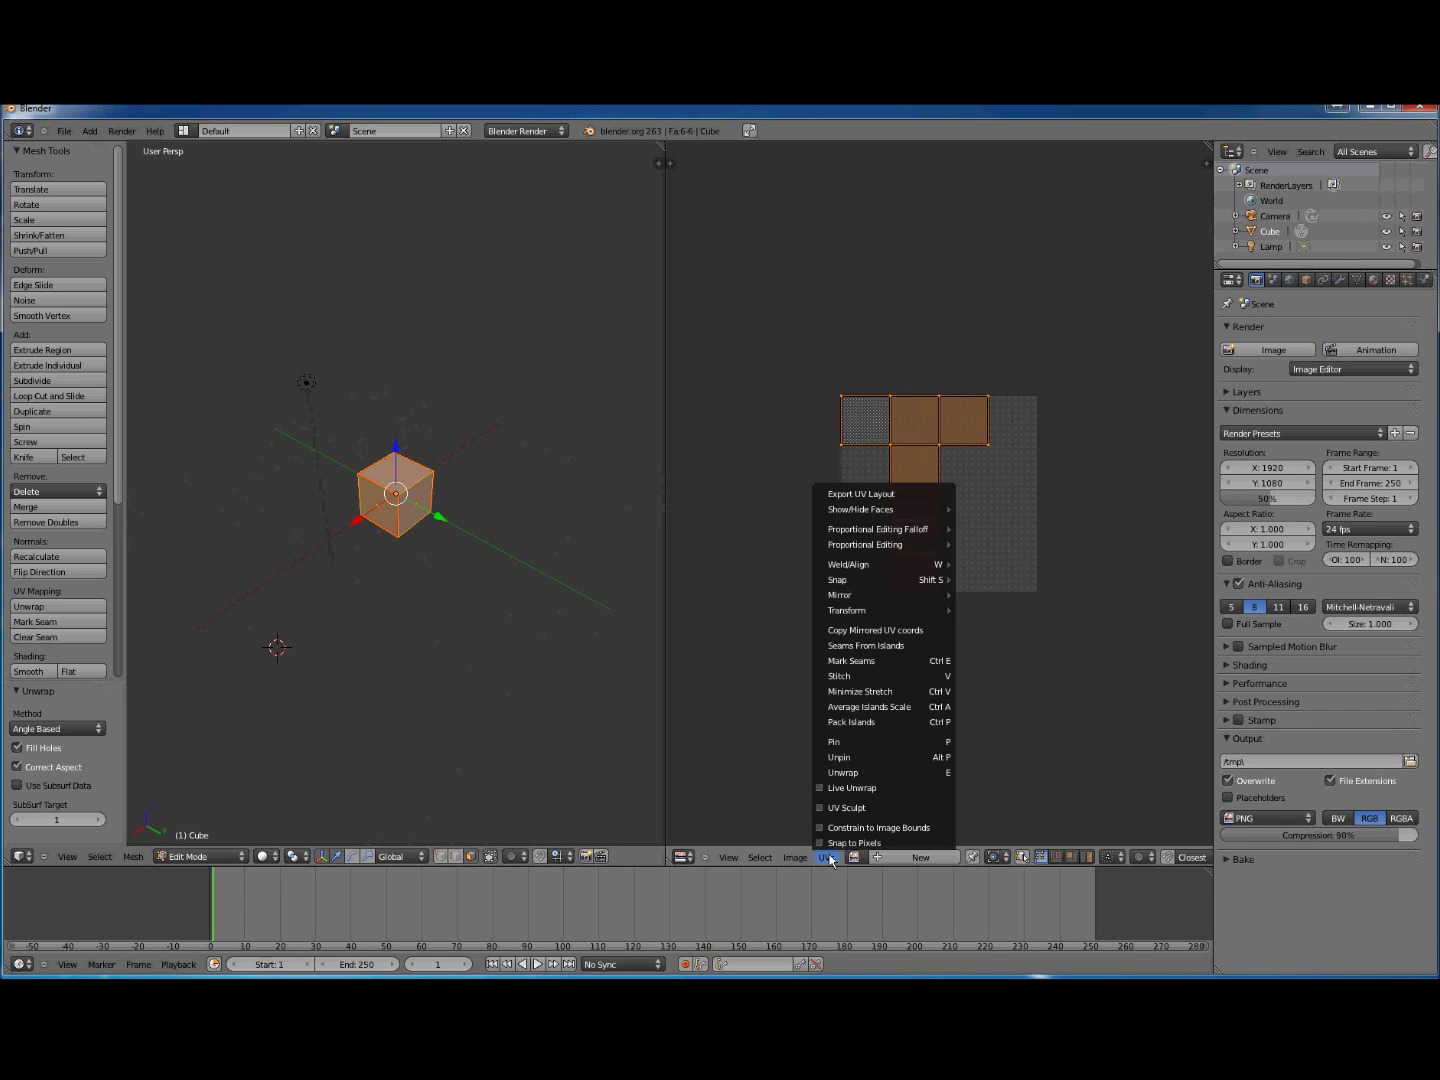
click(862, 494)
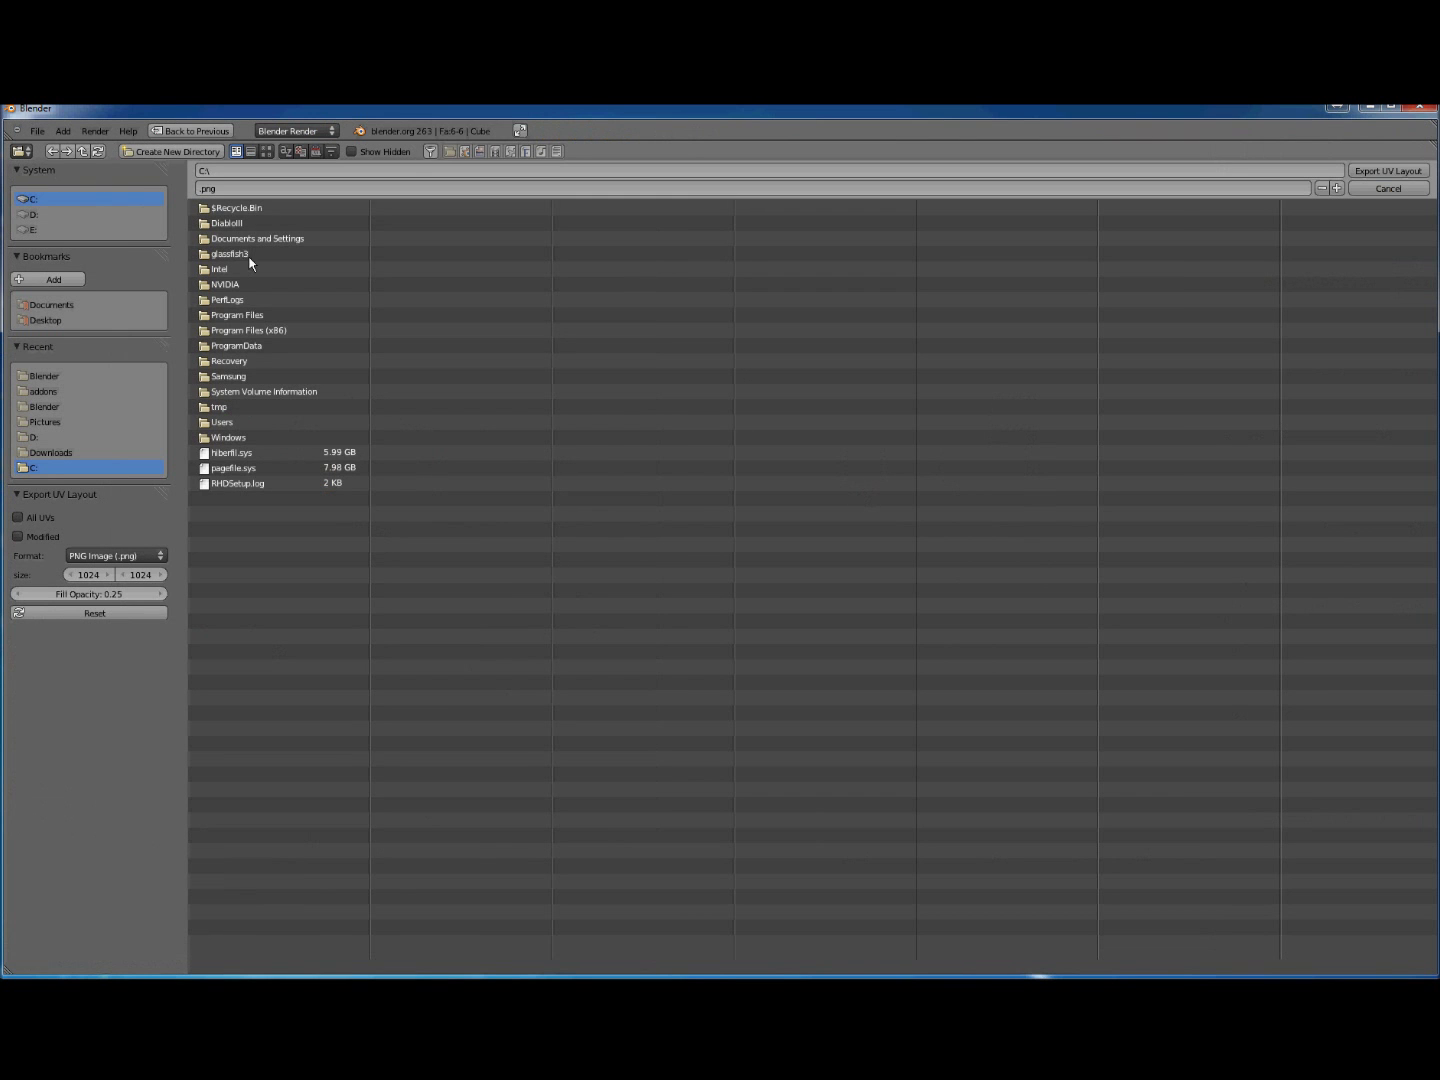
click(90, 214)
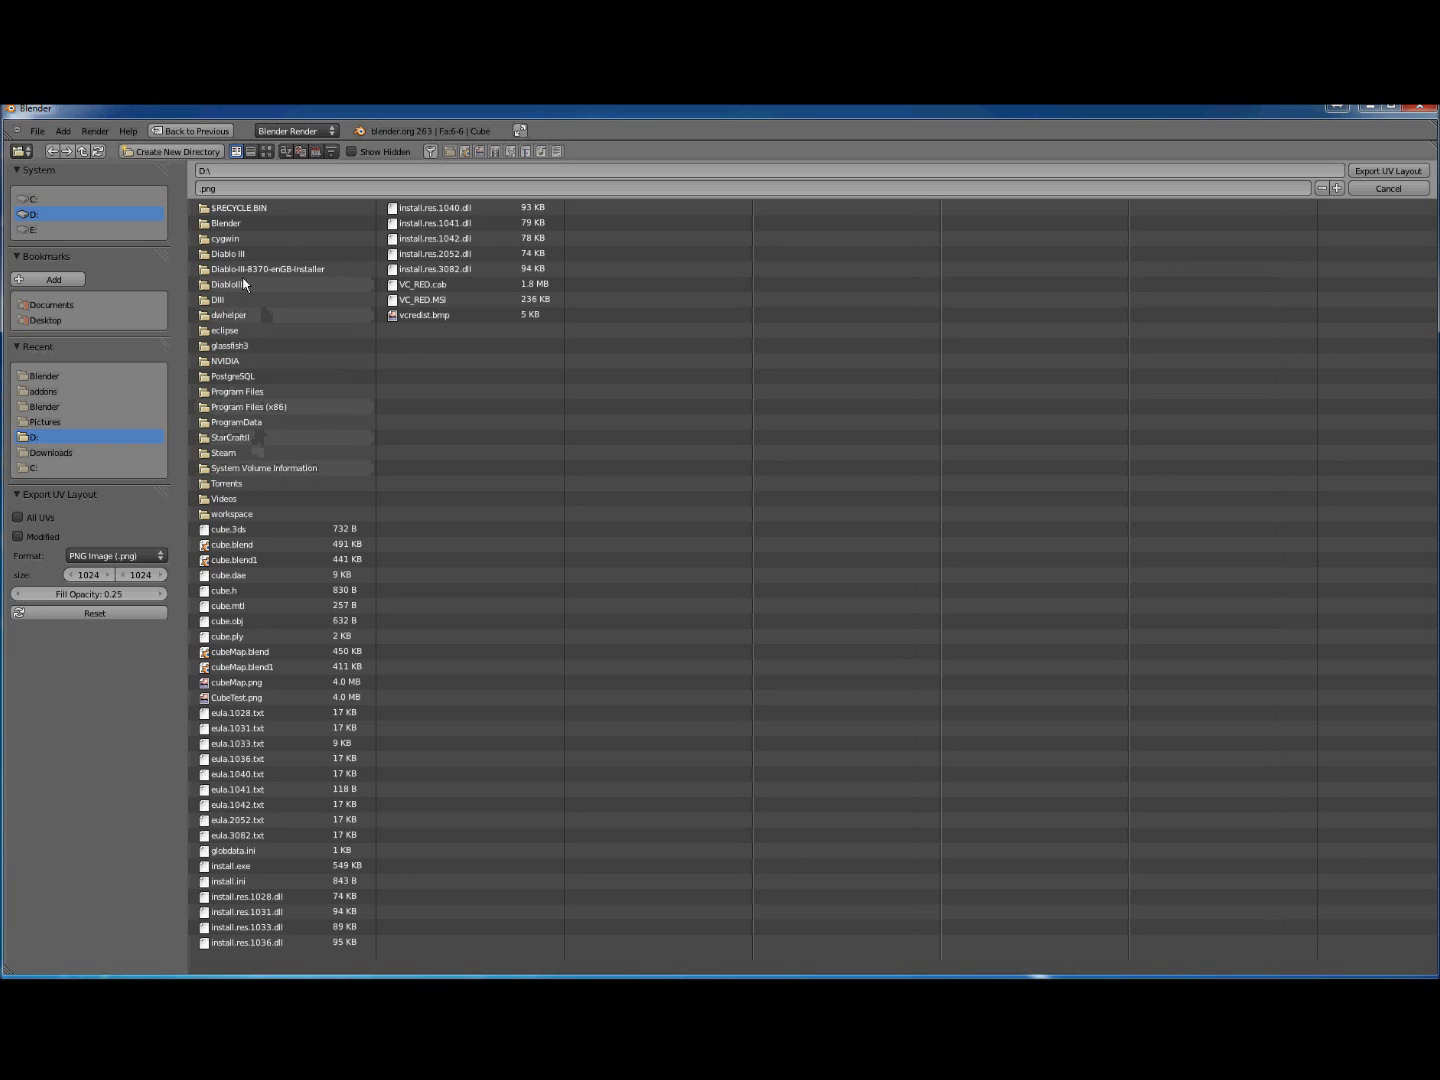
click(229, 224)
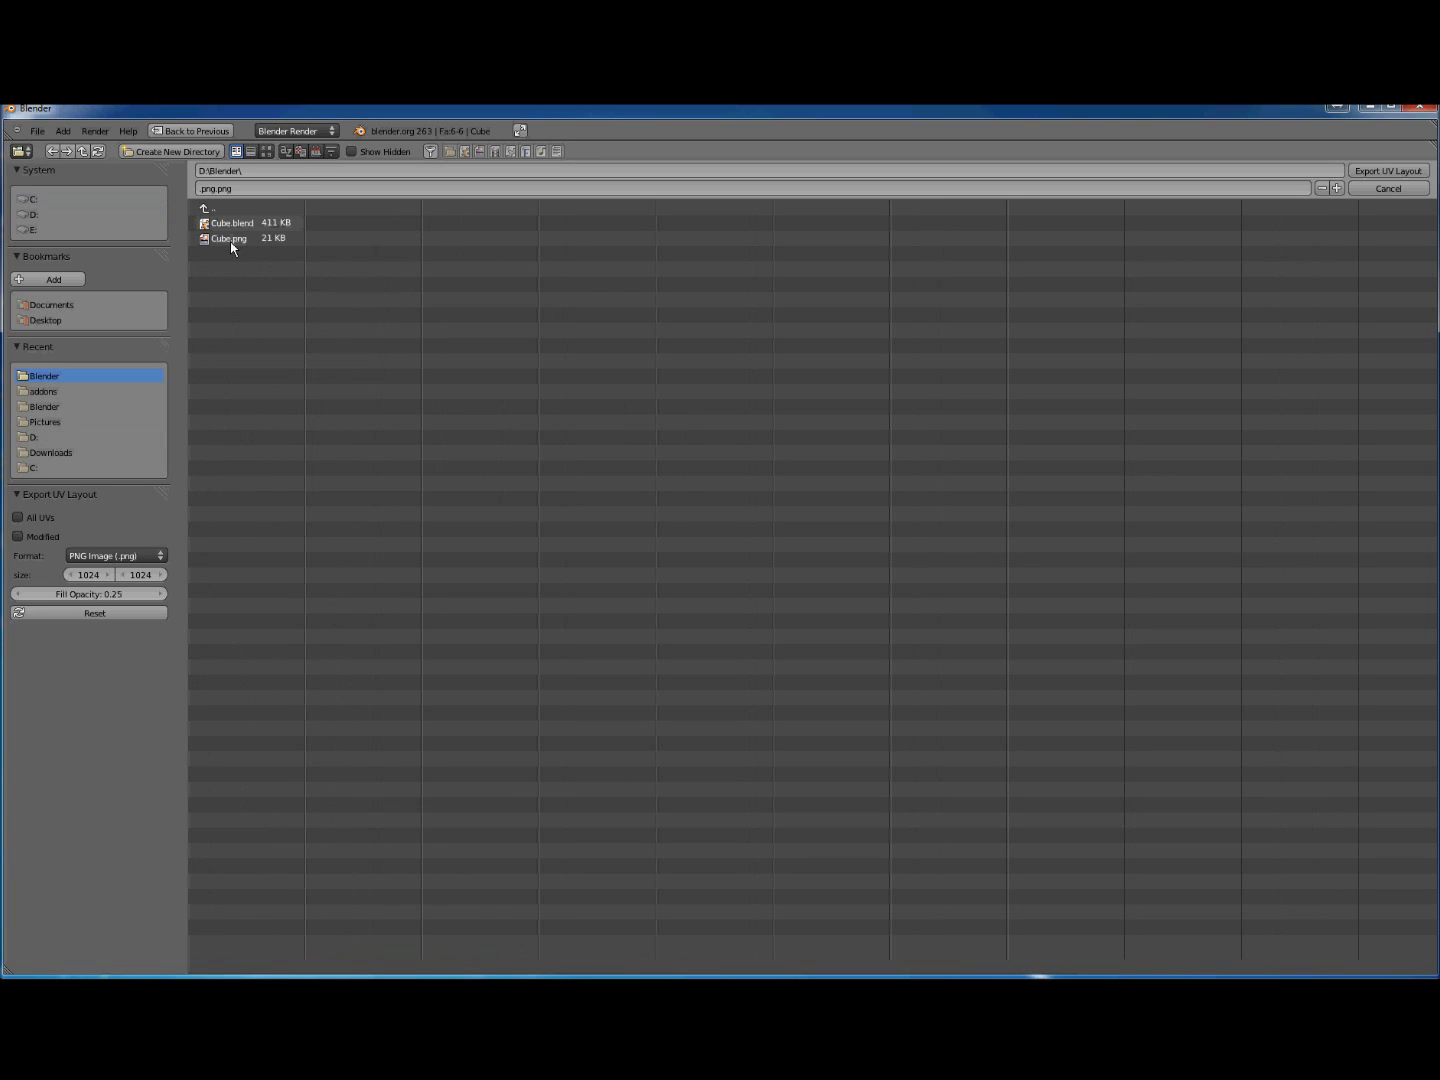
click(238, 239)
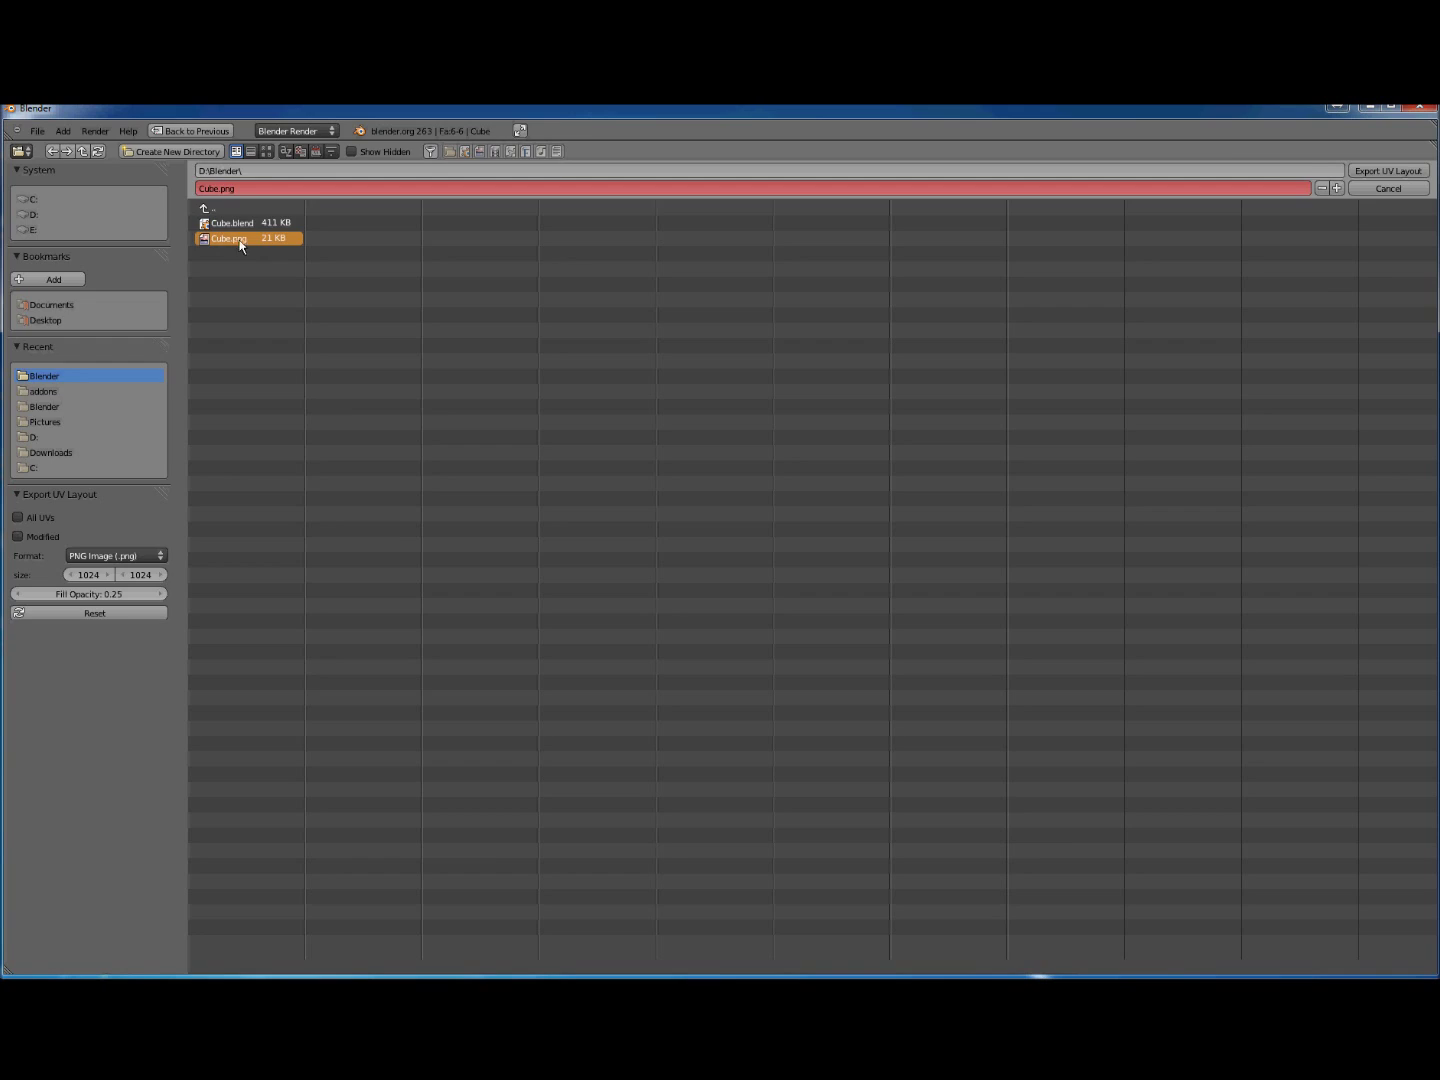
key(Return)
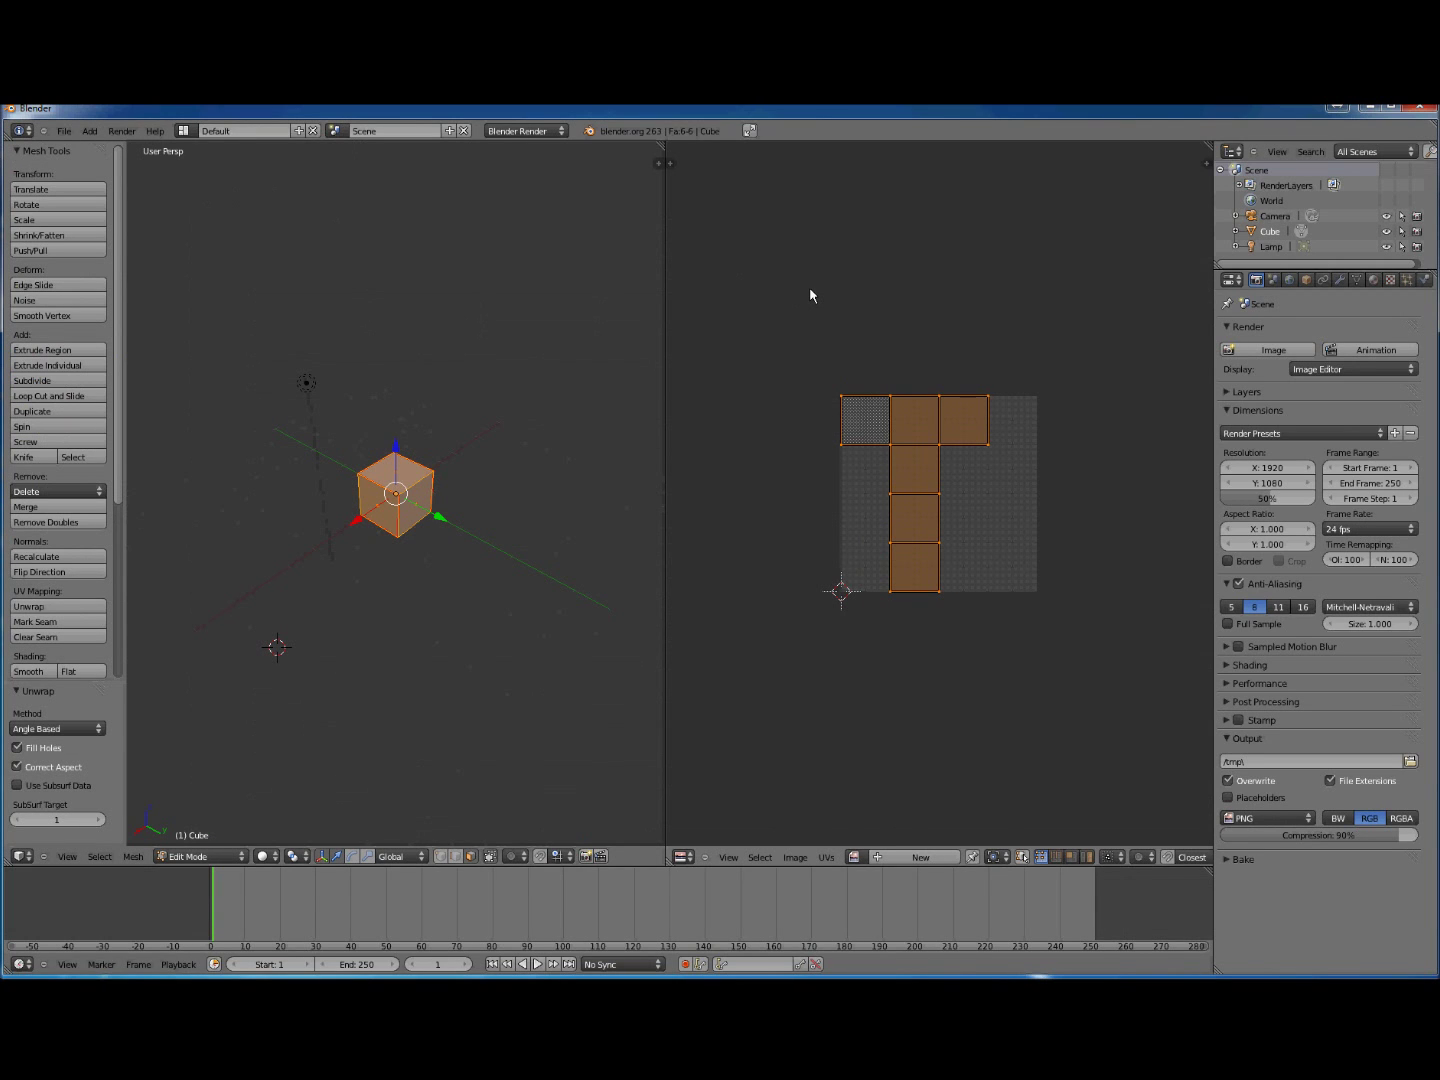
click(65, 130)
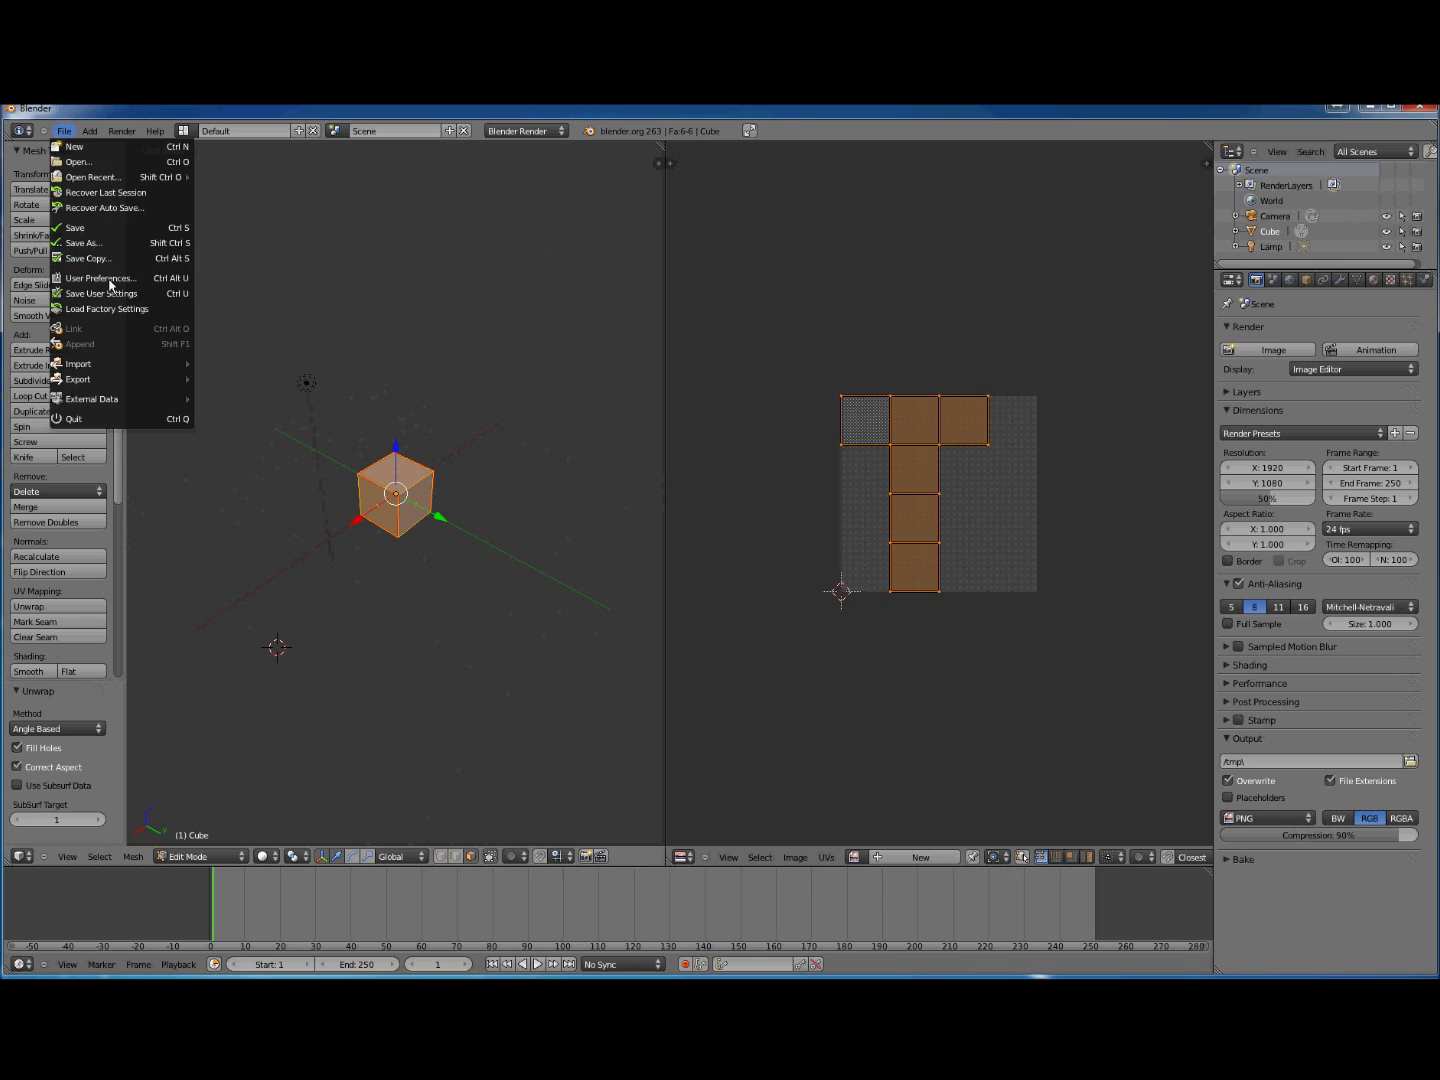
Step: Save the project as Cube.blend and switch to the Explorer folder holding Cube.png
click(99, 243)
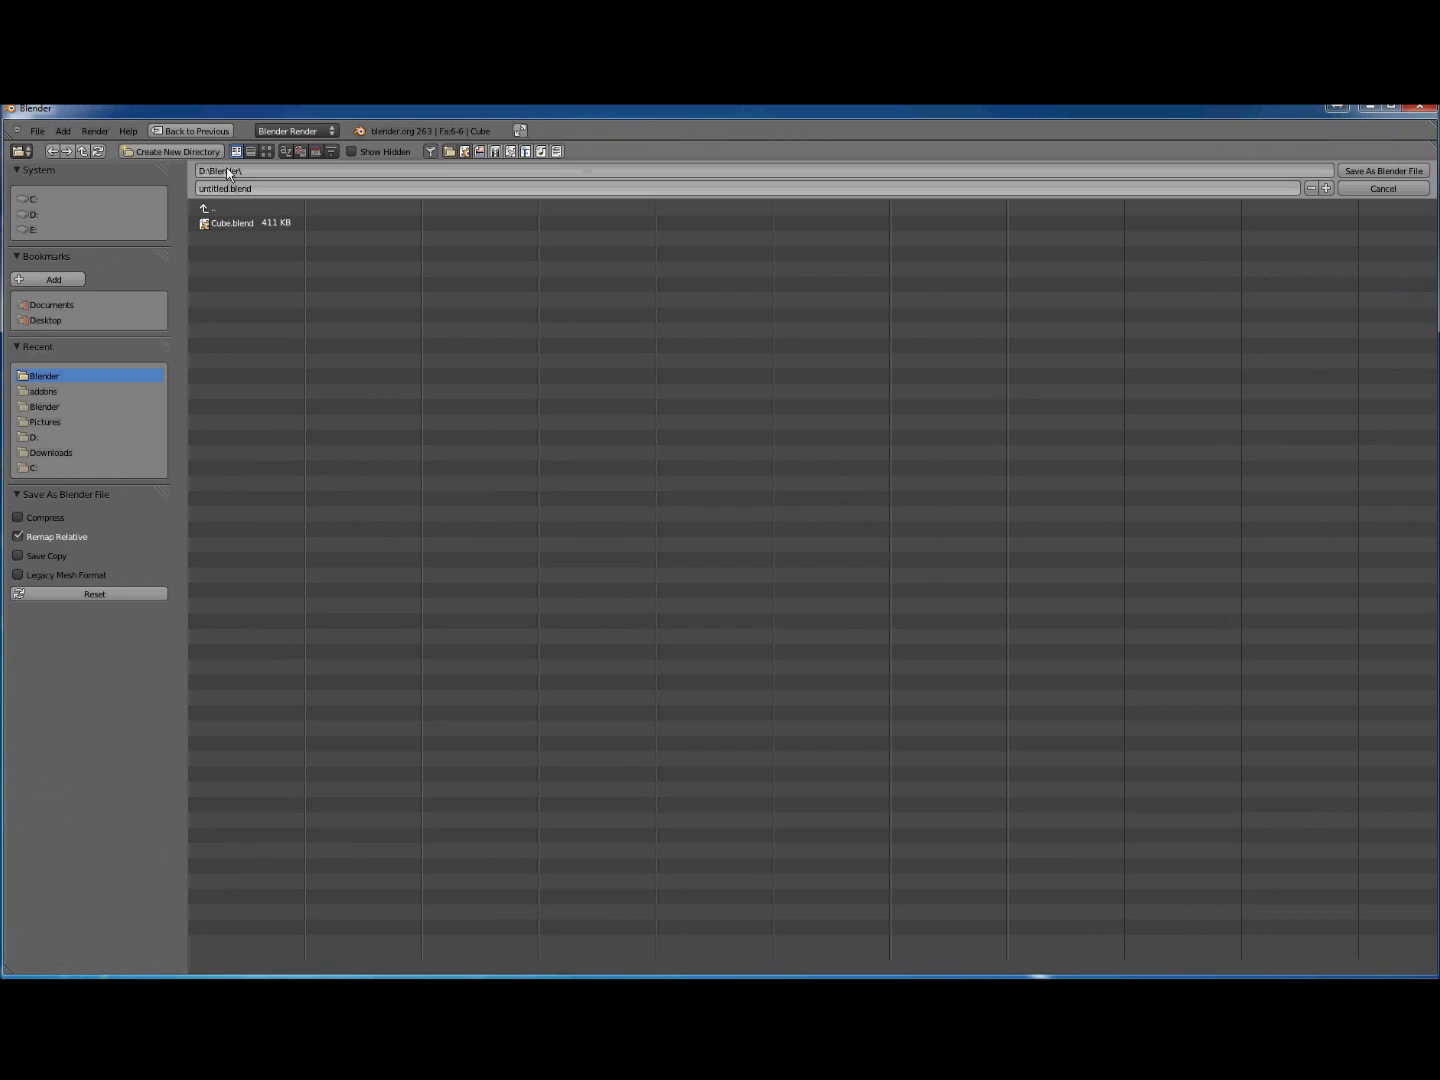
double_click(233, 224)
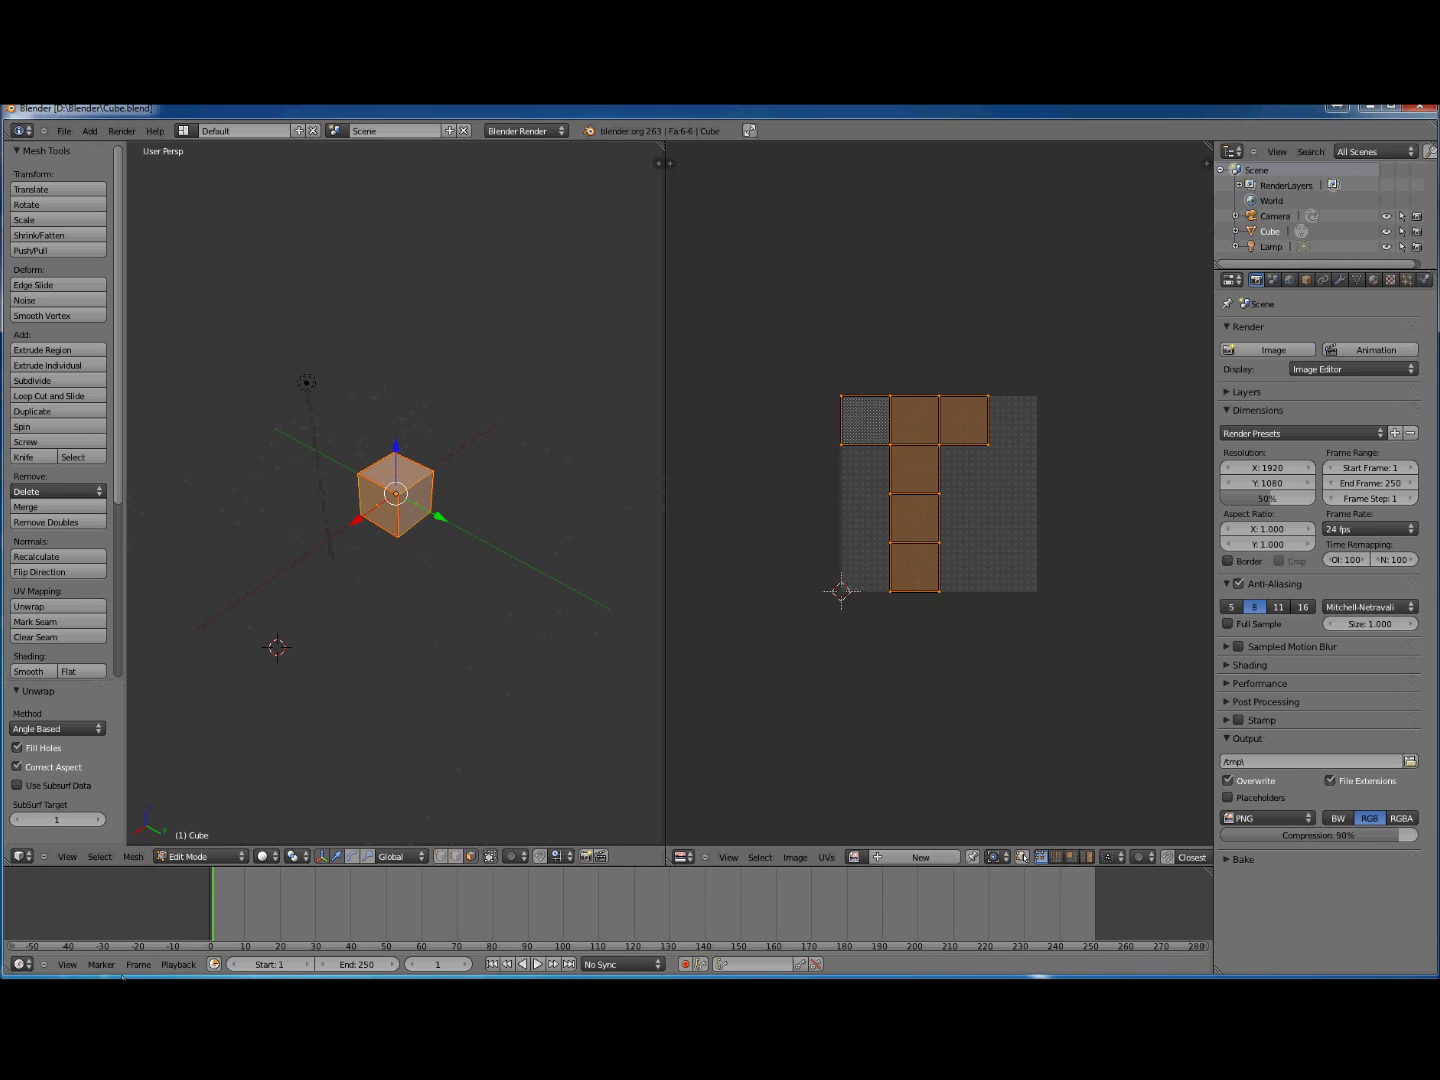
key(alt+Tab)
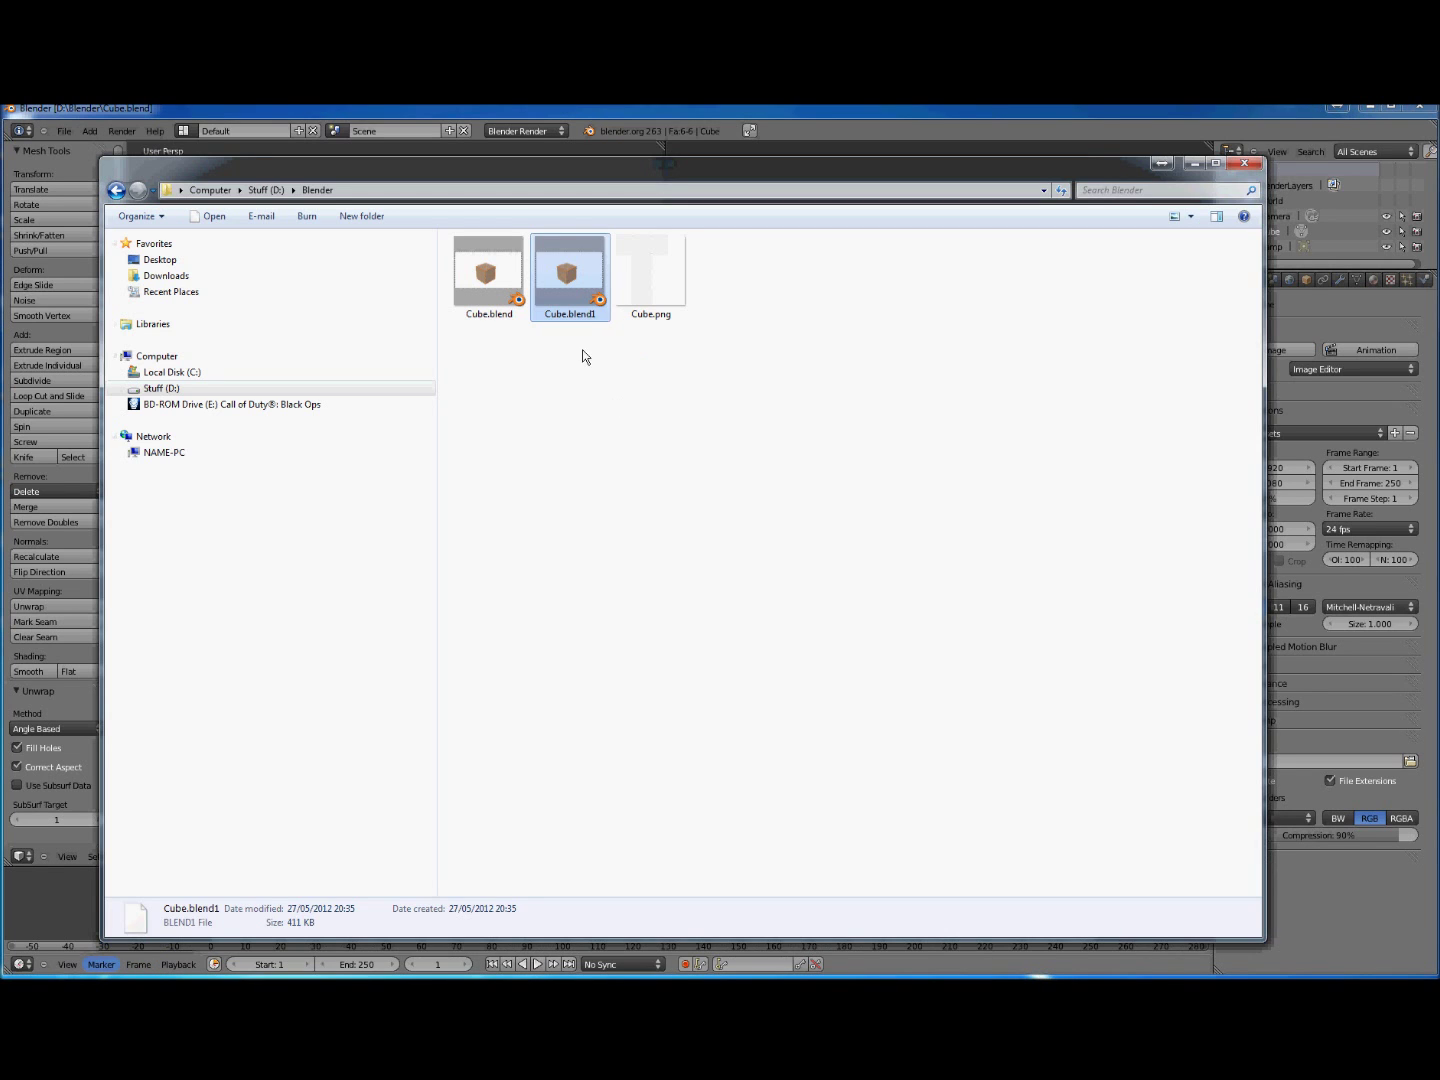
Step: Open Cube.png from Explorer in Paint for editing
click(584, 356)
right_click(651, 274)
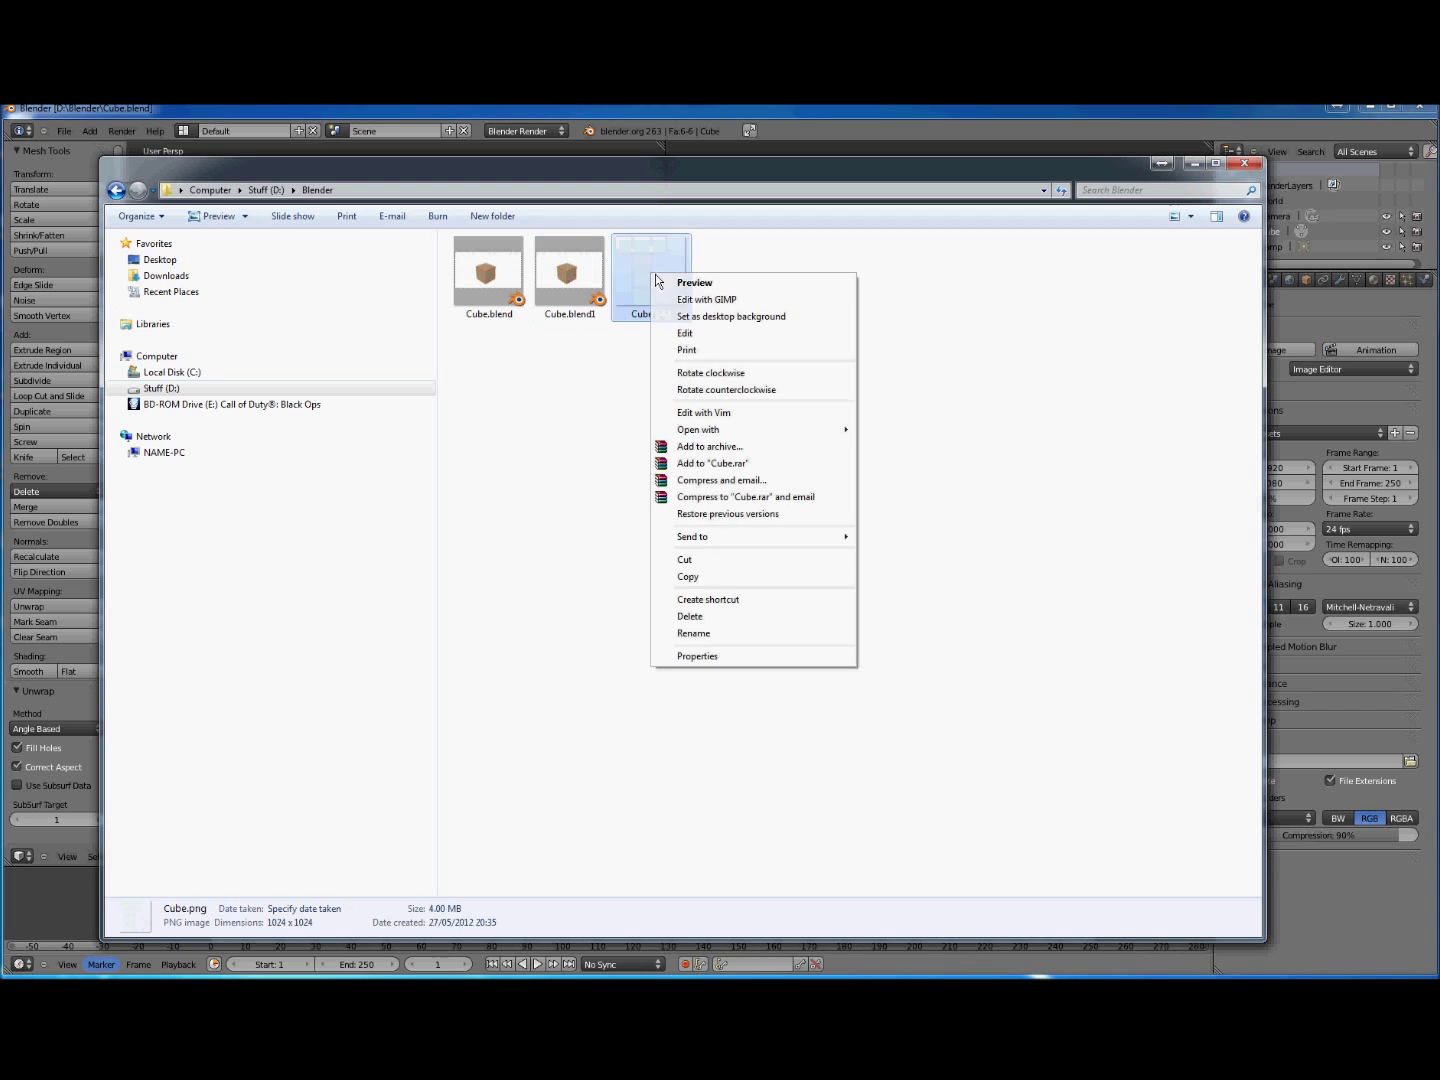
click(700, 340)
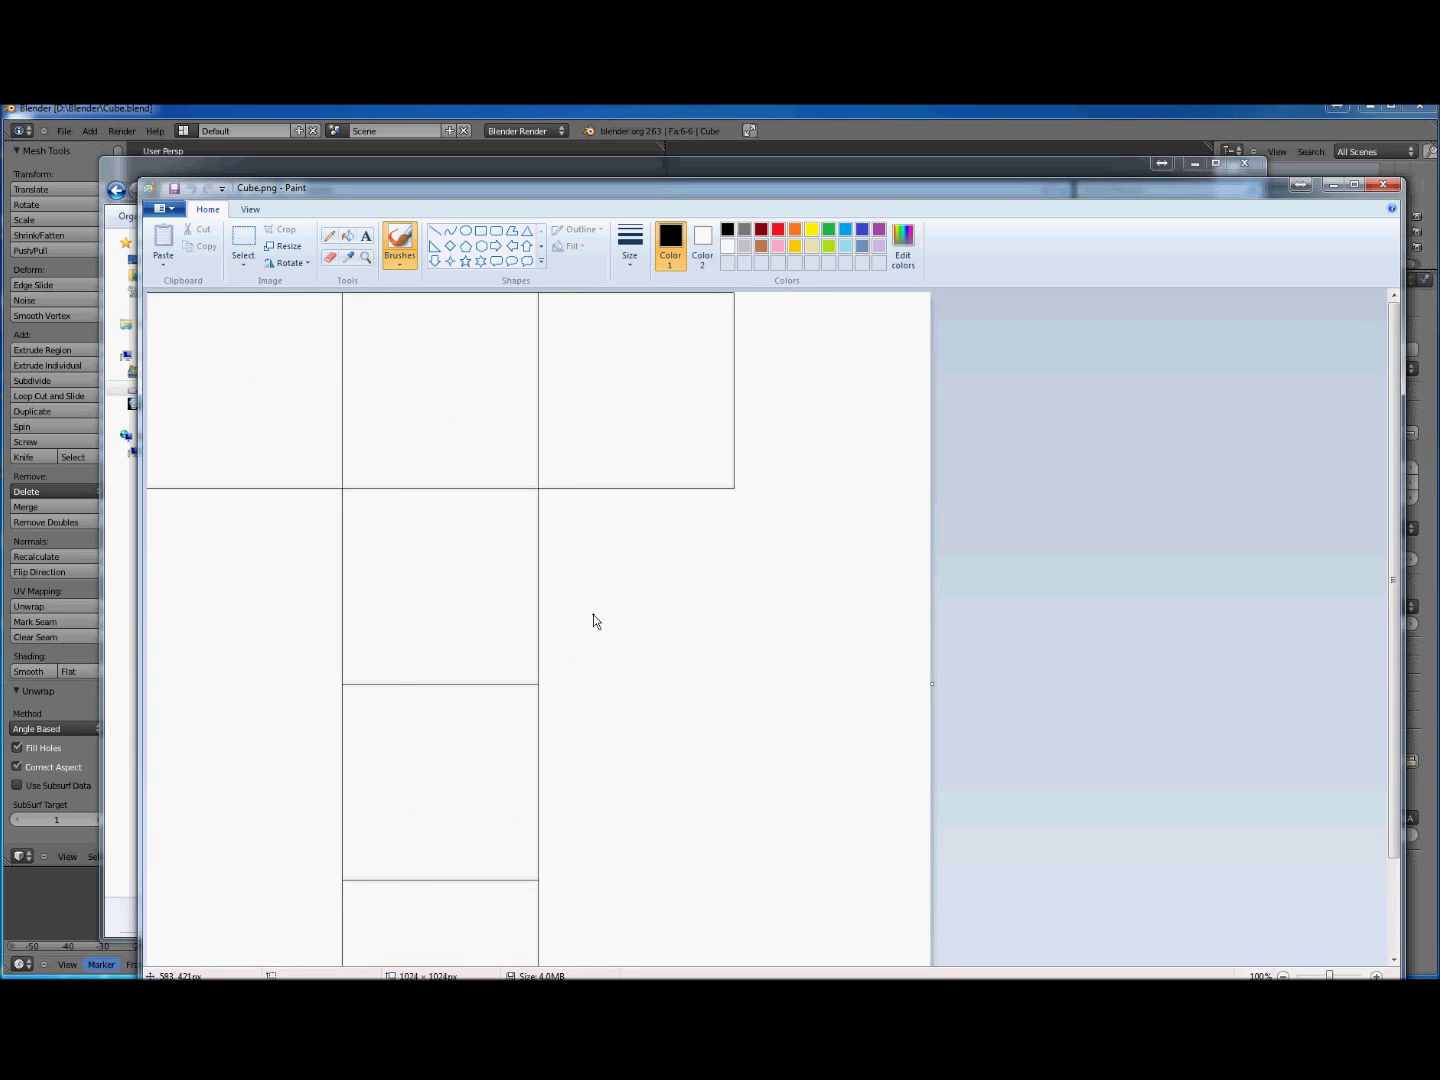
Step: Flood-fill the top row of squares red, orange and yellow
click(761, 229)
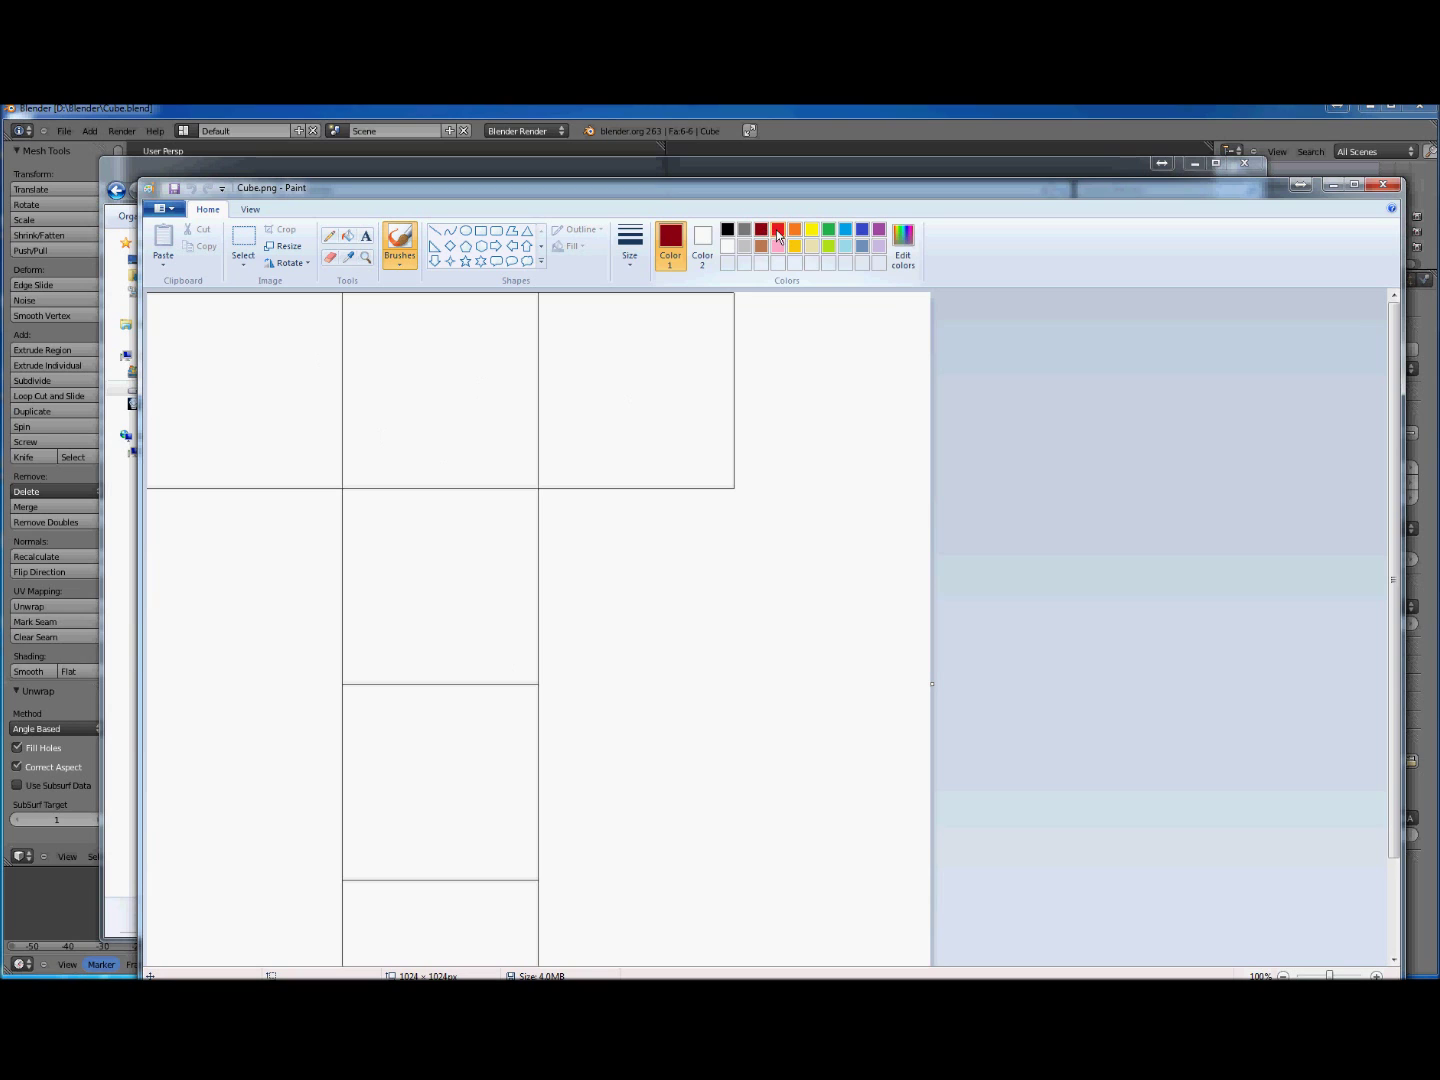
click(779, 232)
click(760, 232)
click(779, 231)
click(347, 236)
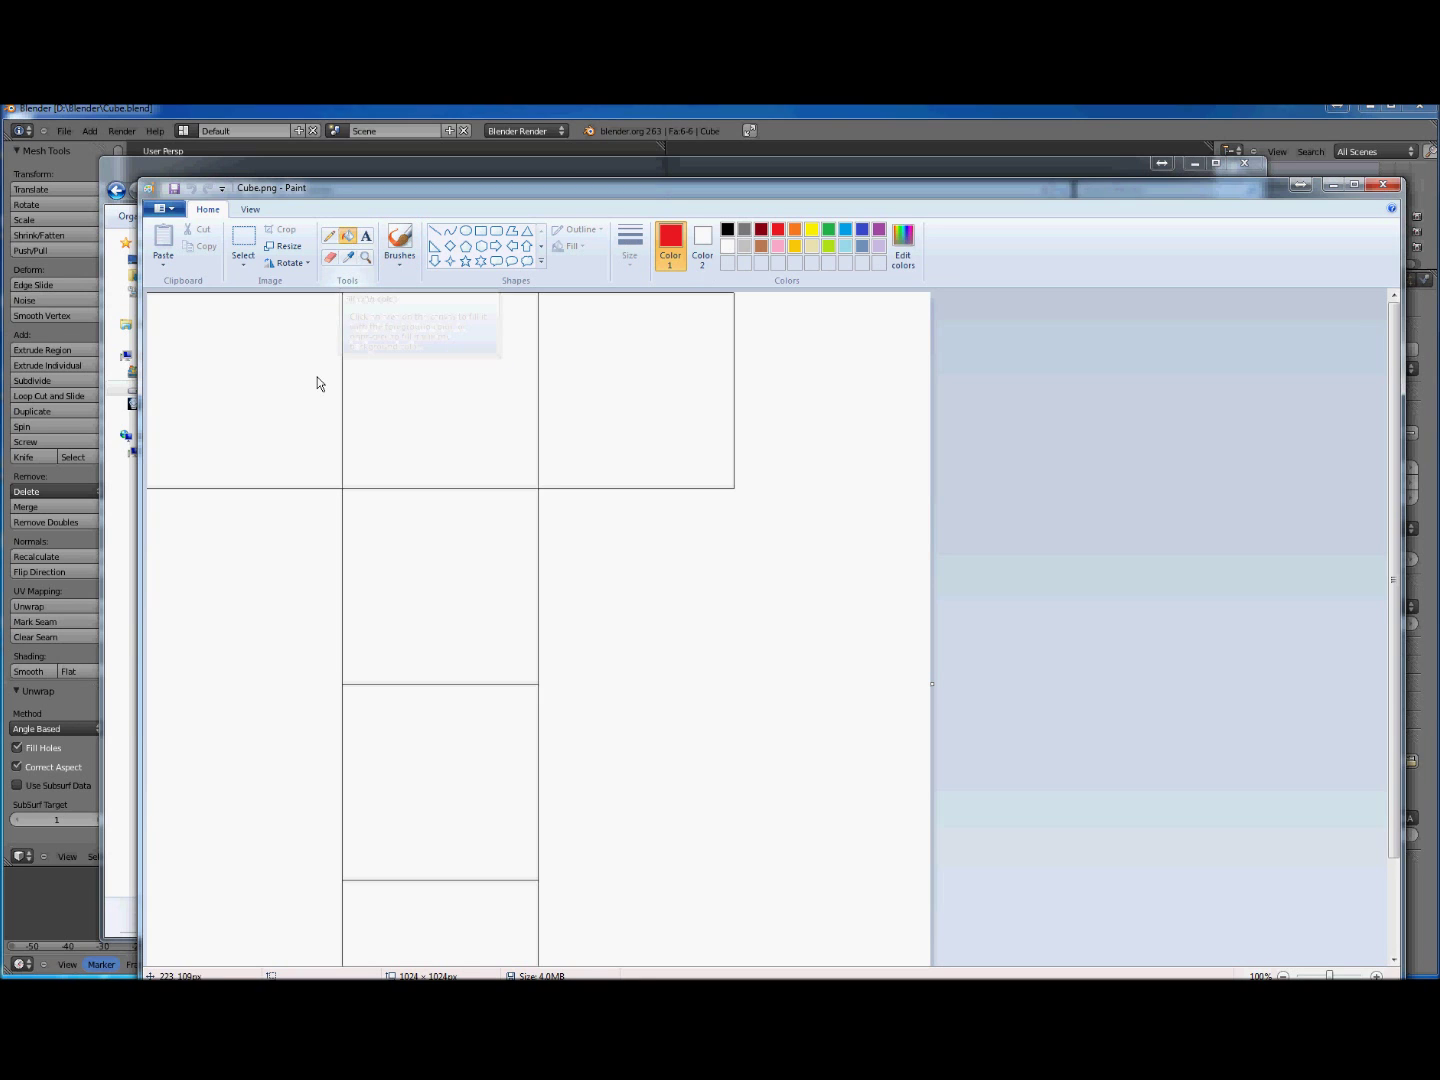
click(262, 382)
click(795, 230)
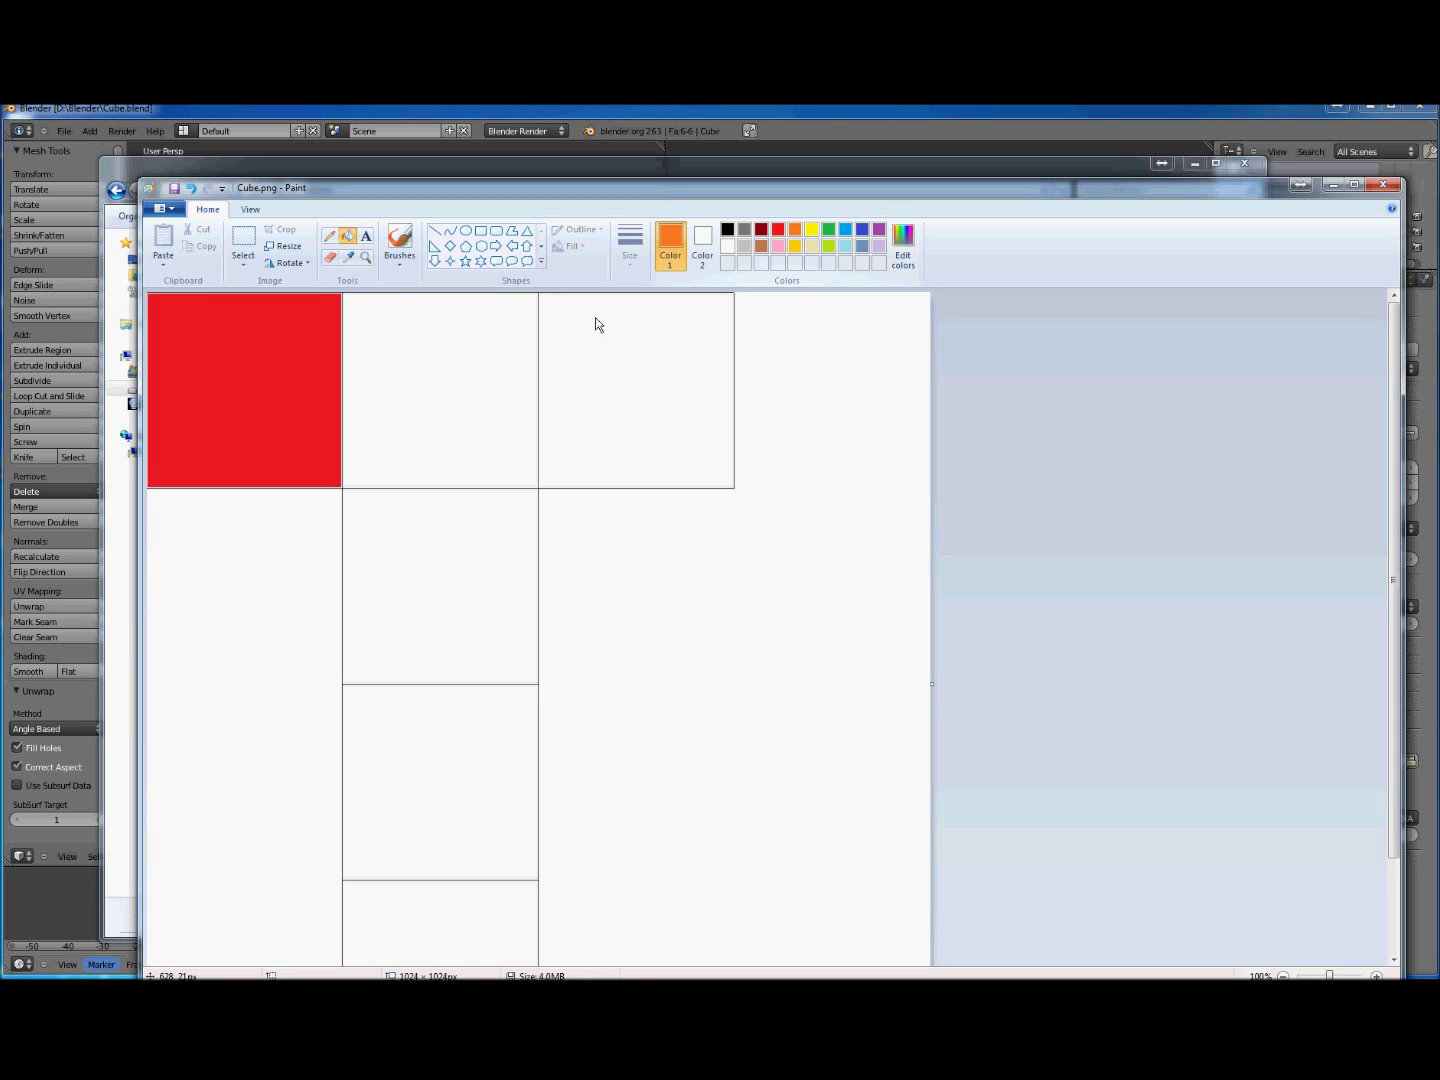
click(500, 351)
click(814, 231)
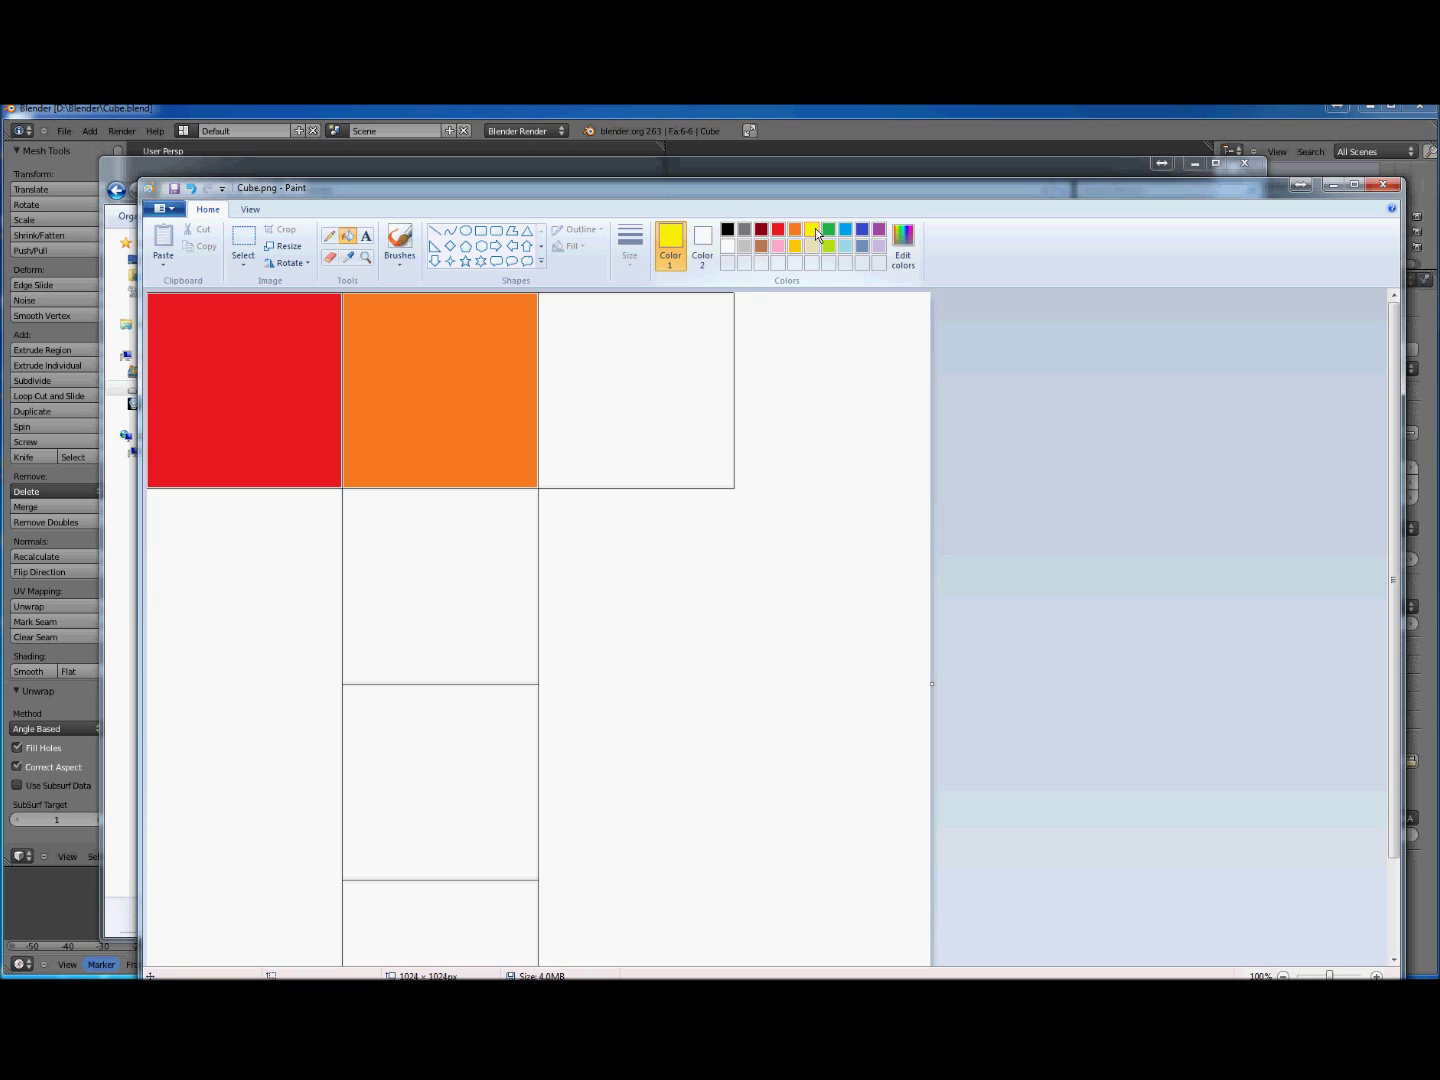
click(646, 379)
Step: Fill the remaining squares green, blue and purple, then close Paint saving Cube.png
click(830, 229)
click(435, 605)
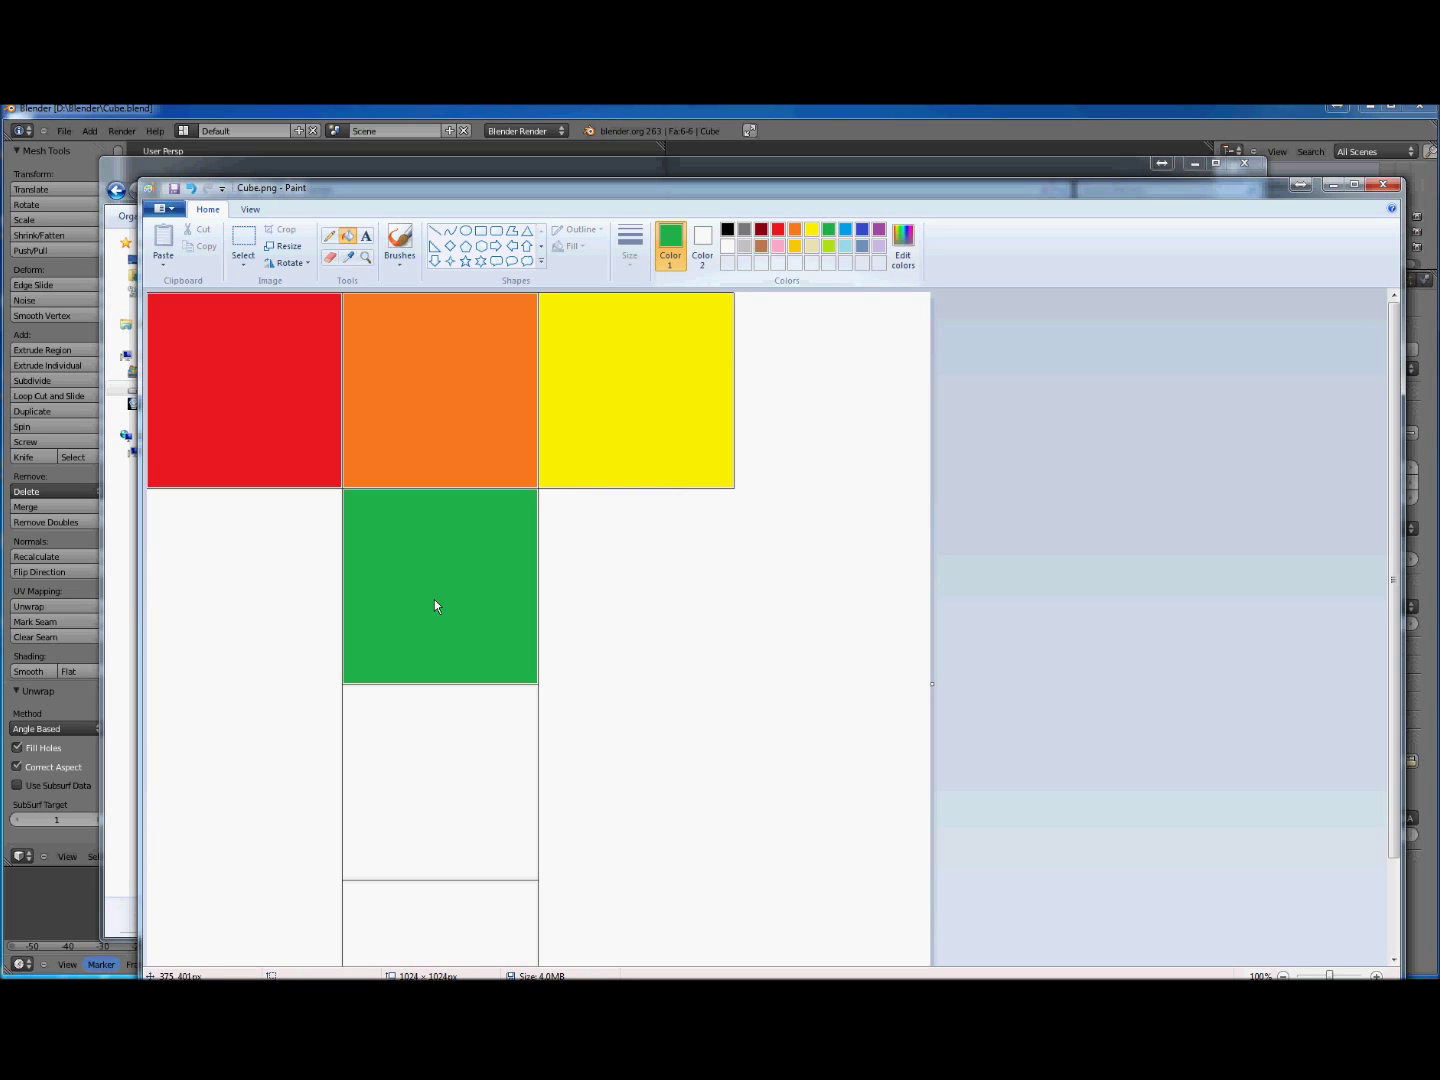
click(846, 230)
click(446, 797)
click(879, 230)
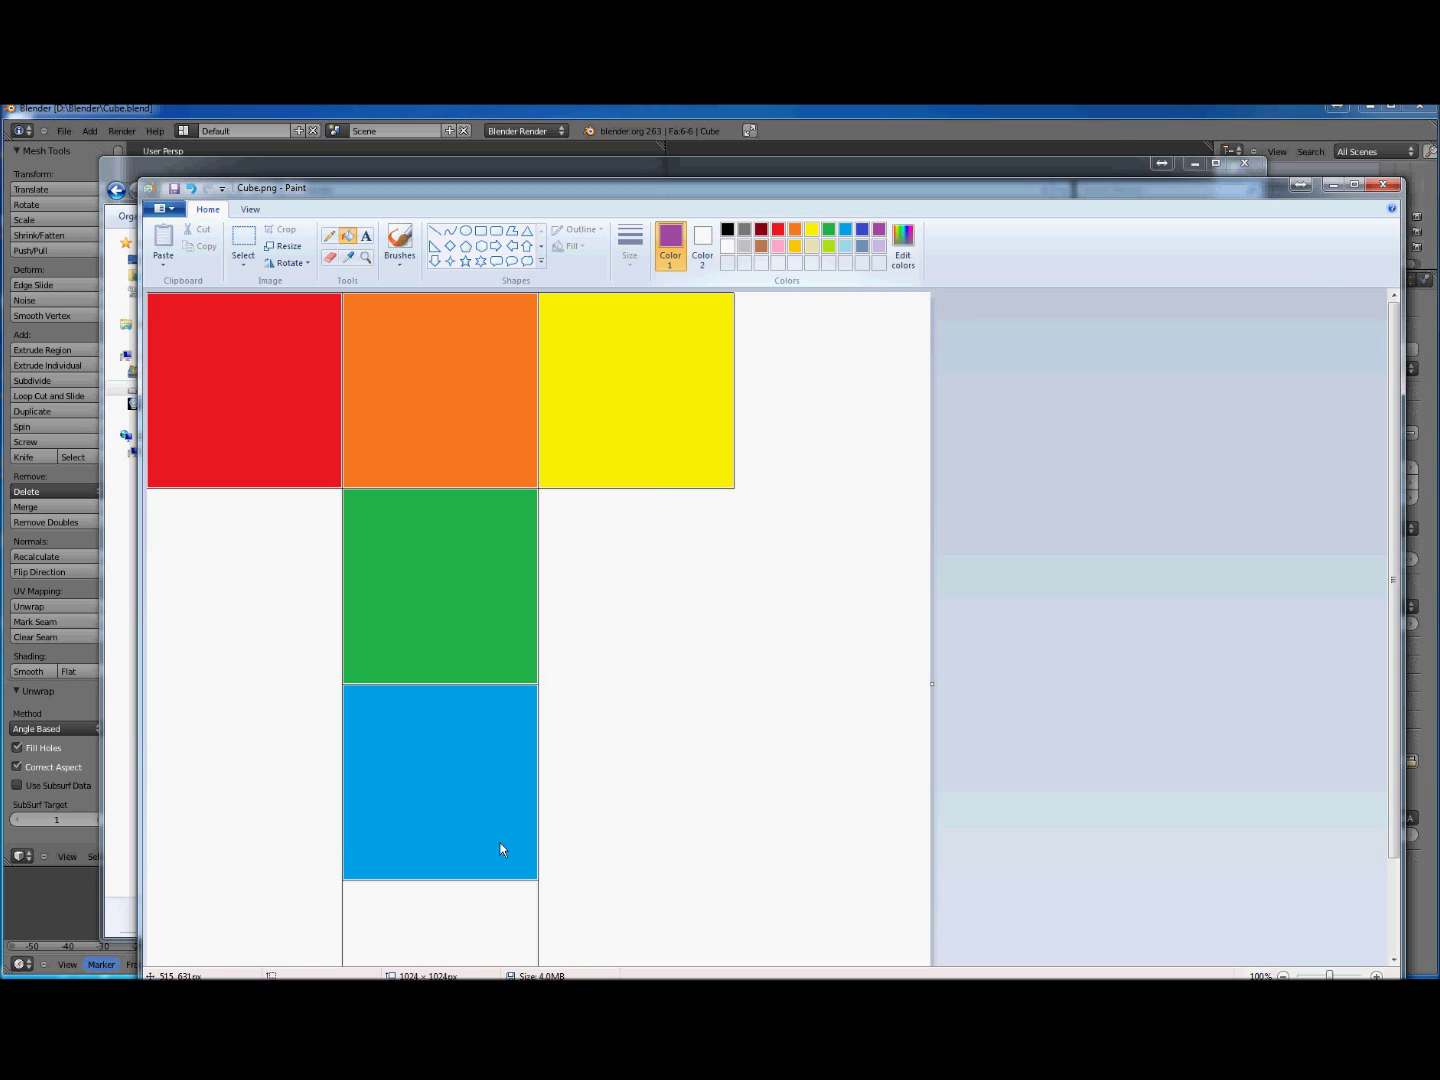
click(476, 904)
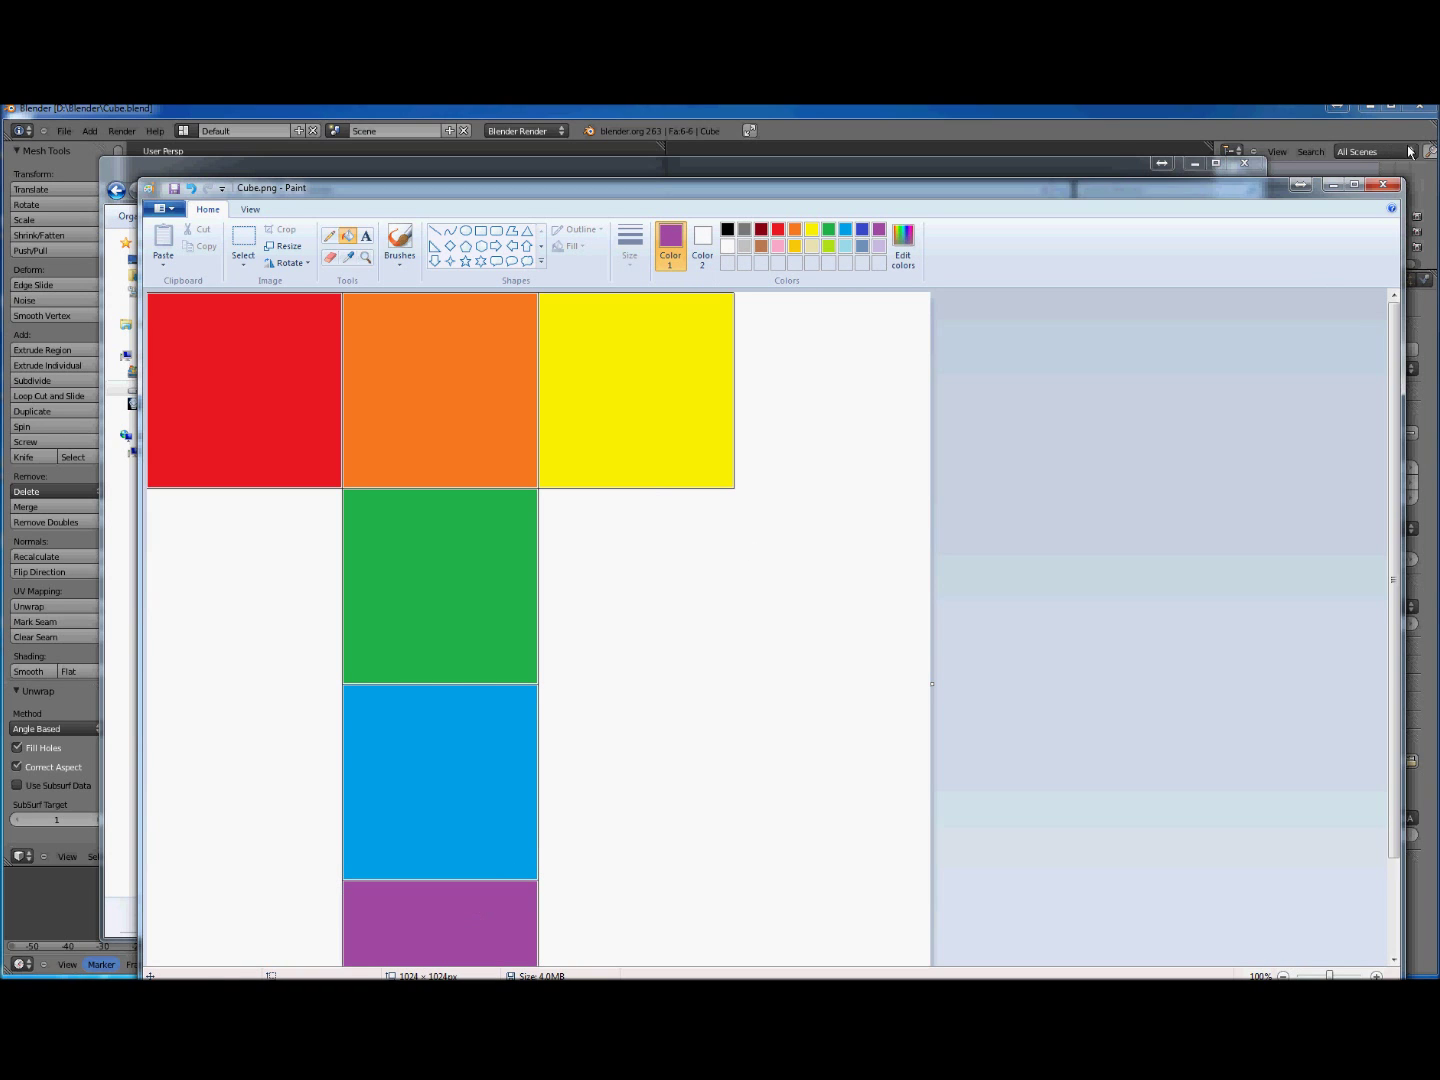
click(1381, 185)
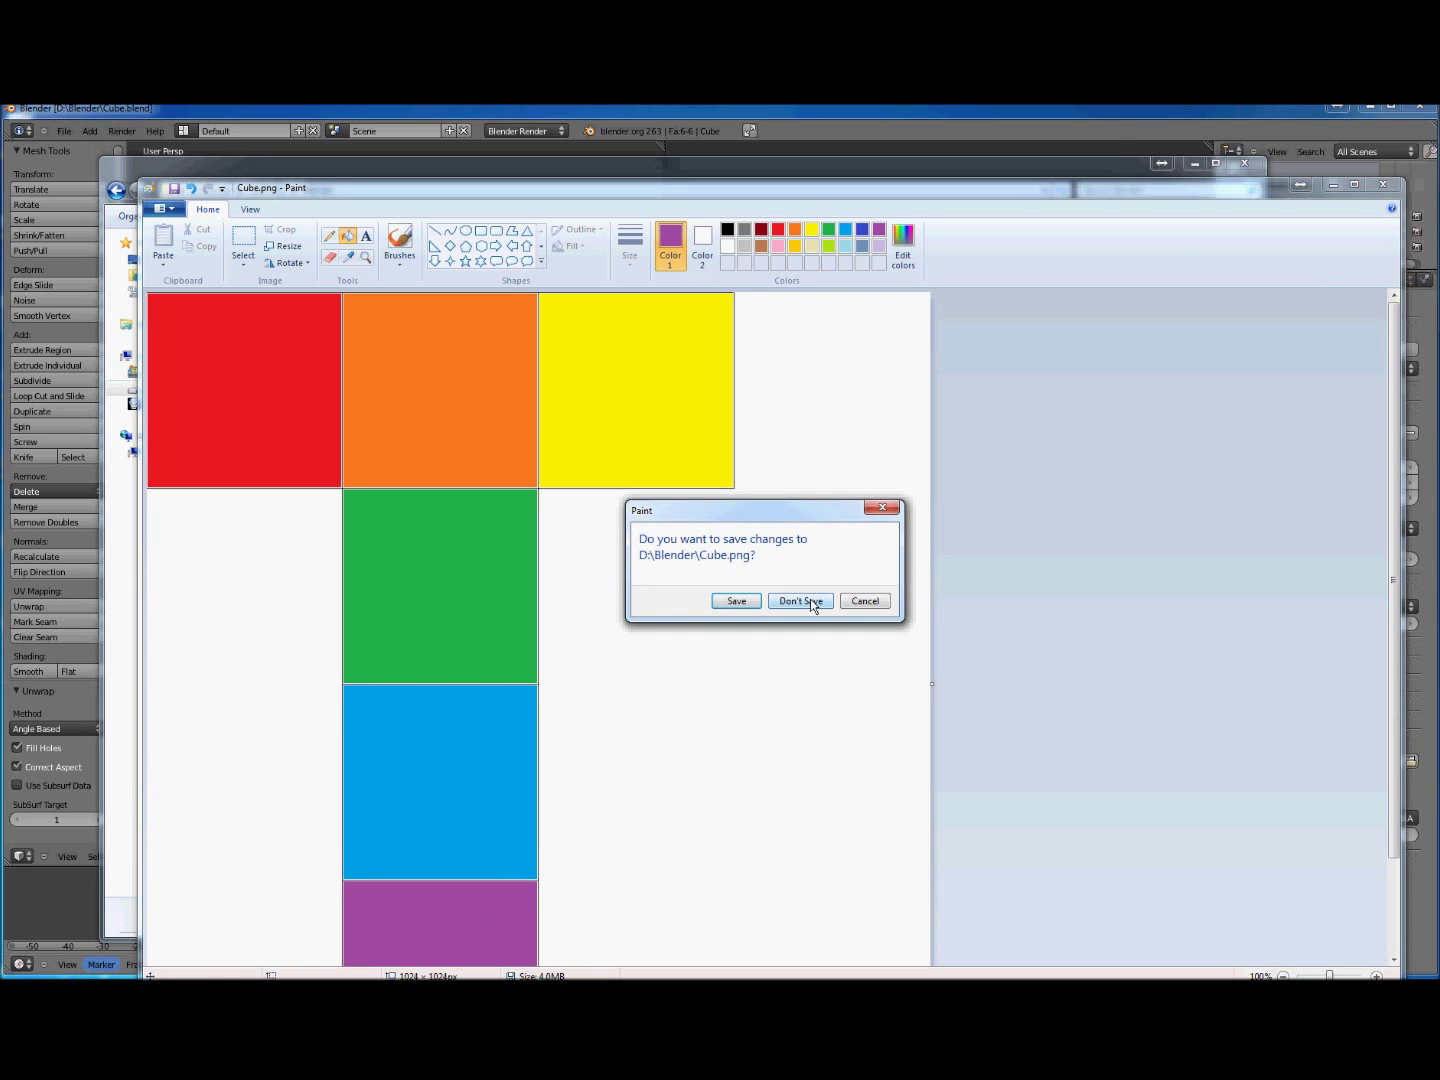
click(744, 600)
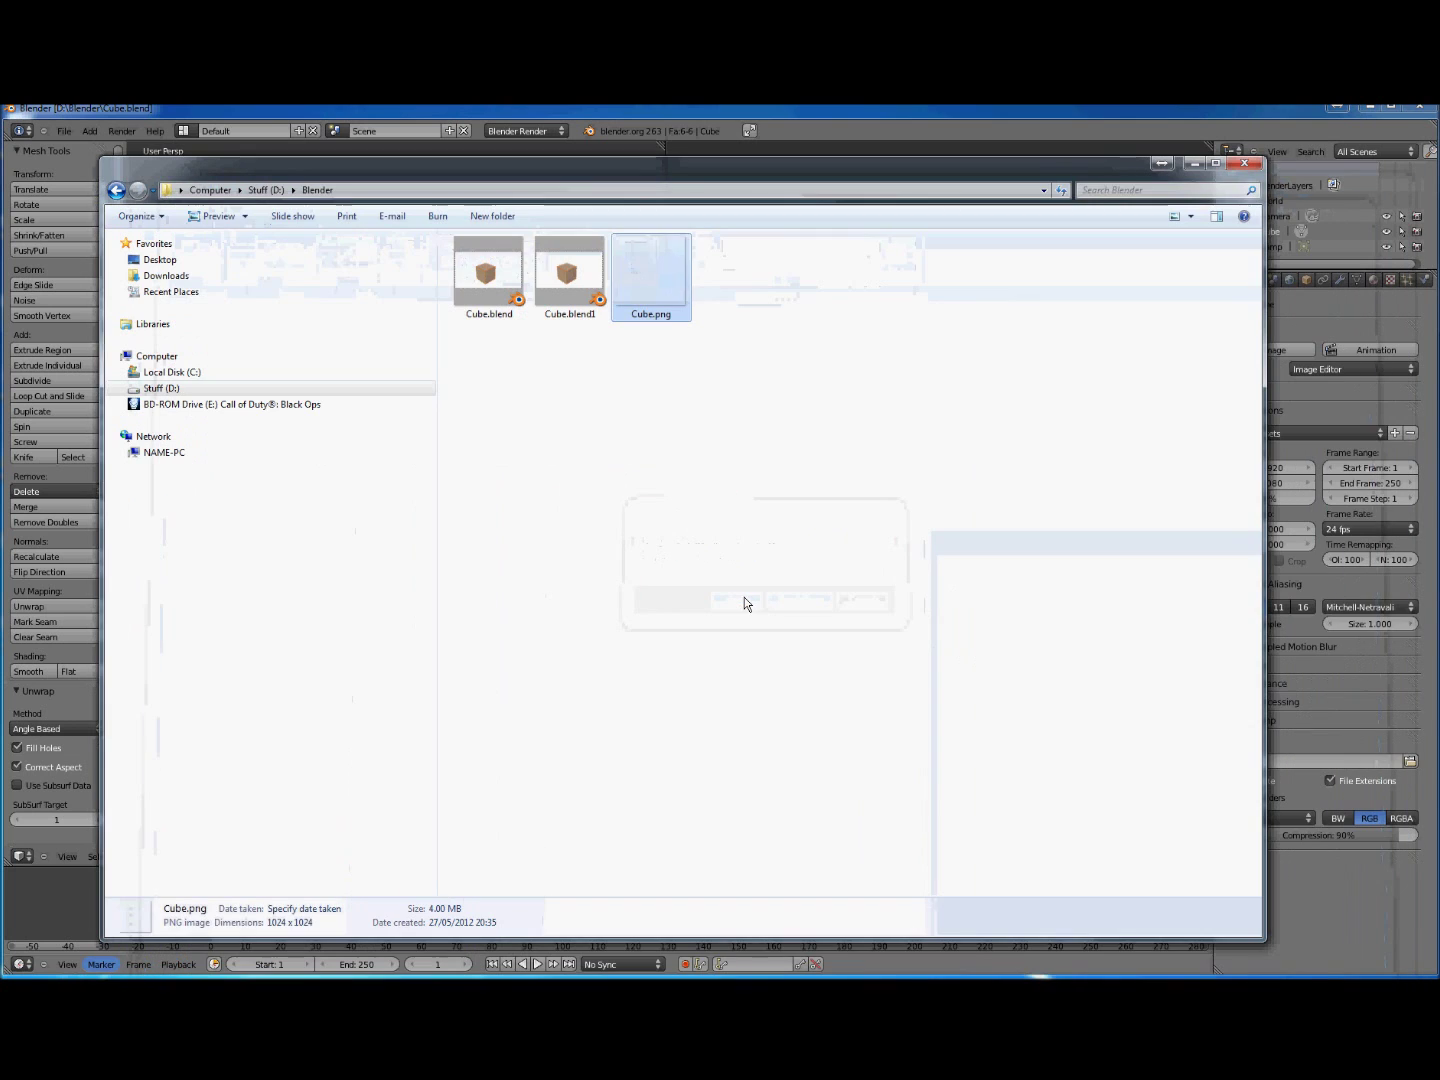
Step: Bring the Blender window back in front of Explorer
click(905, 118)
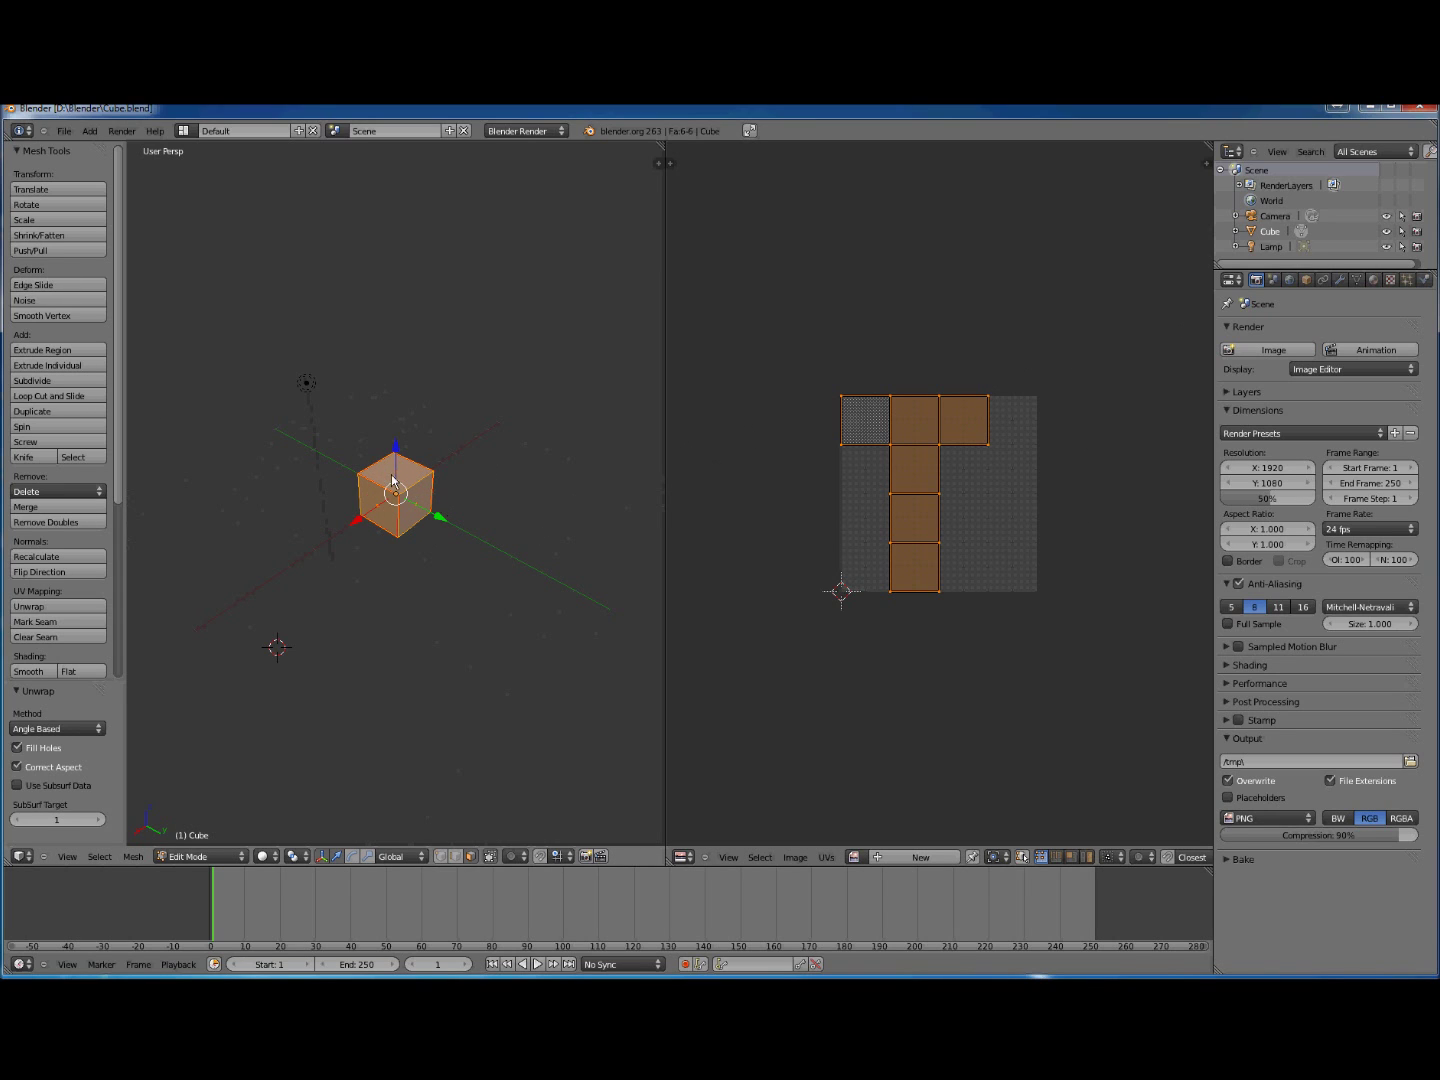
Step: Add a new material to the cube with a red diffuse colour and name it Cube
click(1372, 280)
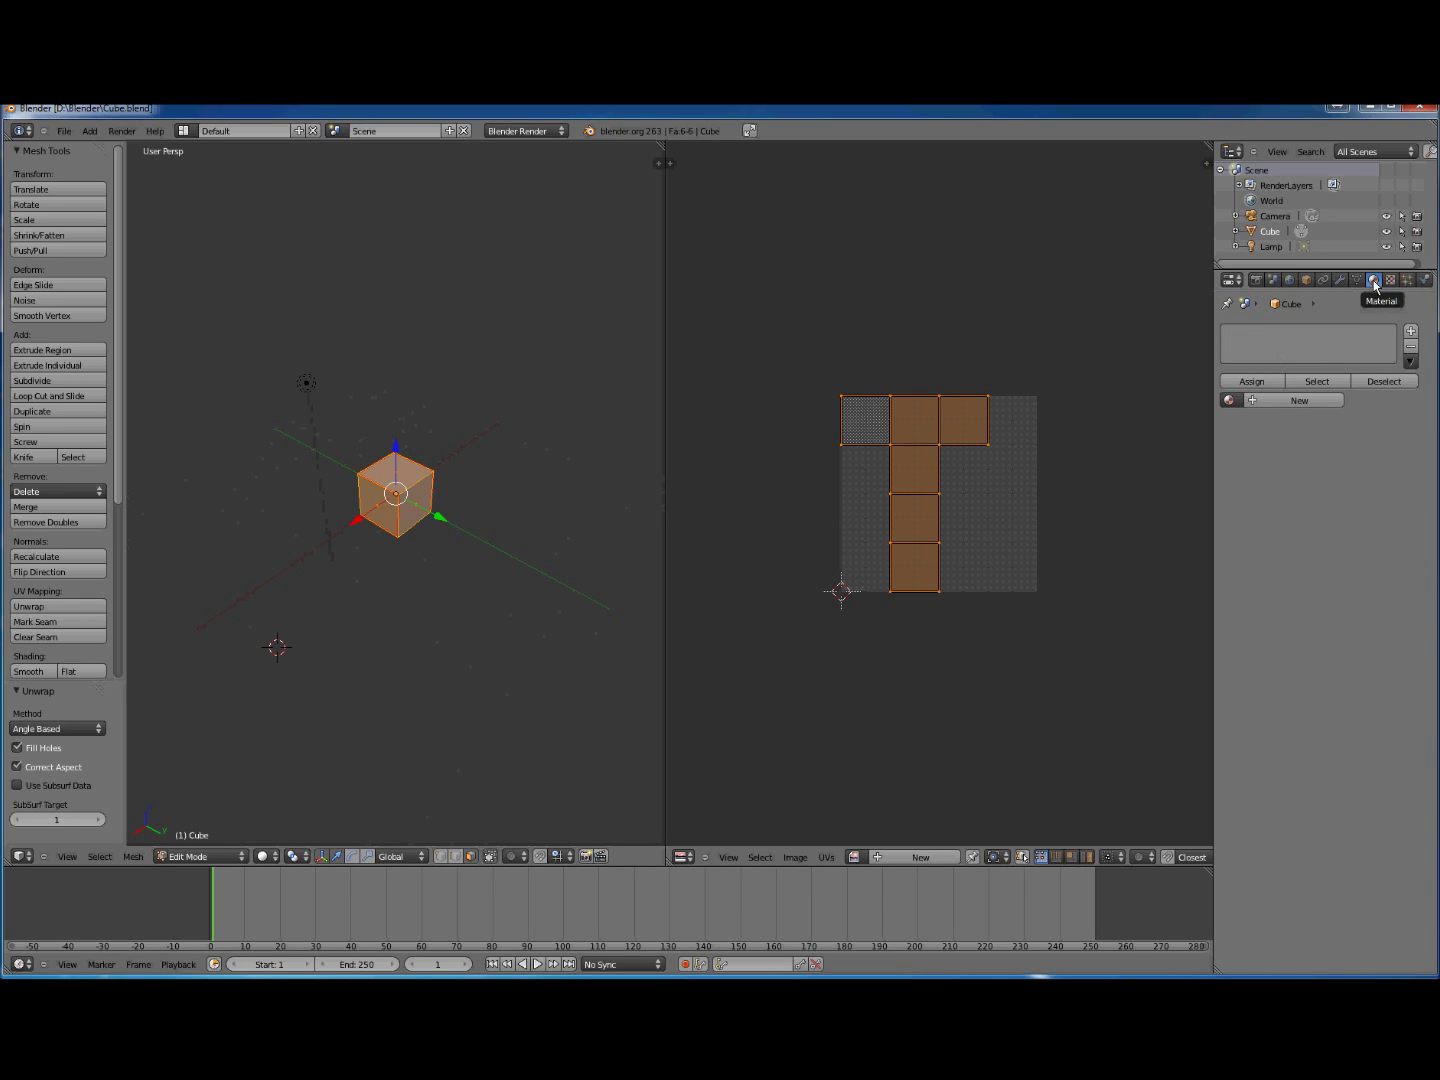
click(1391, 280)
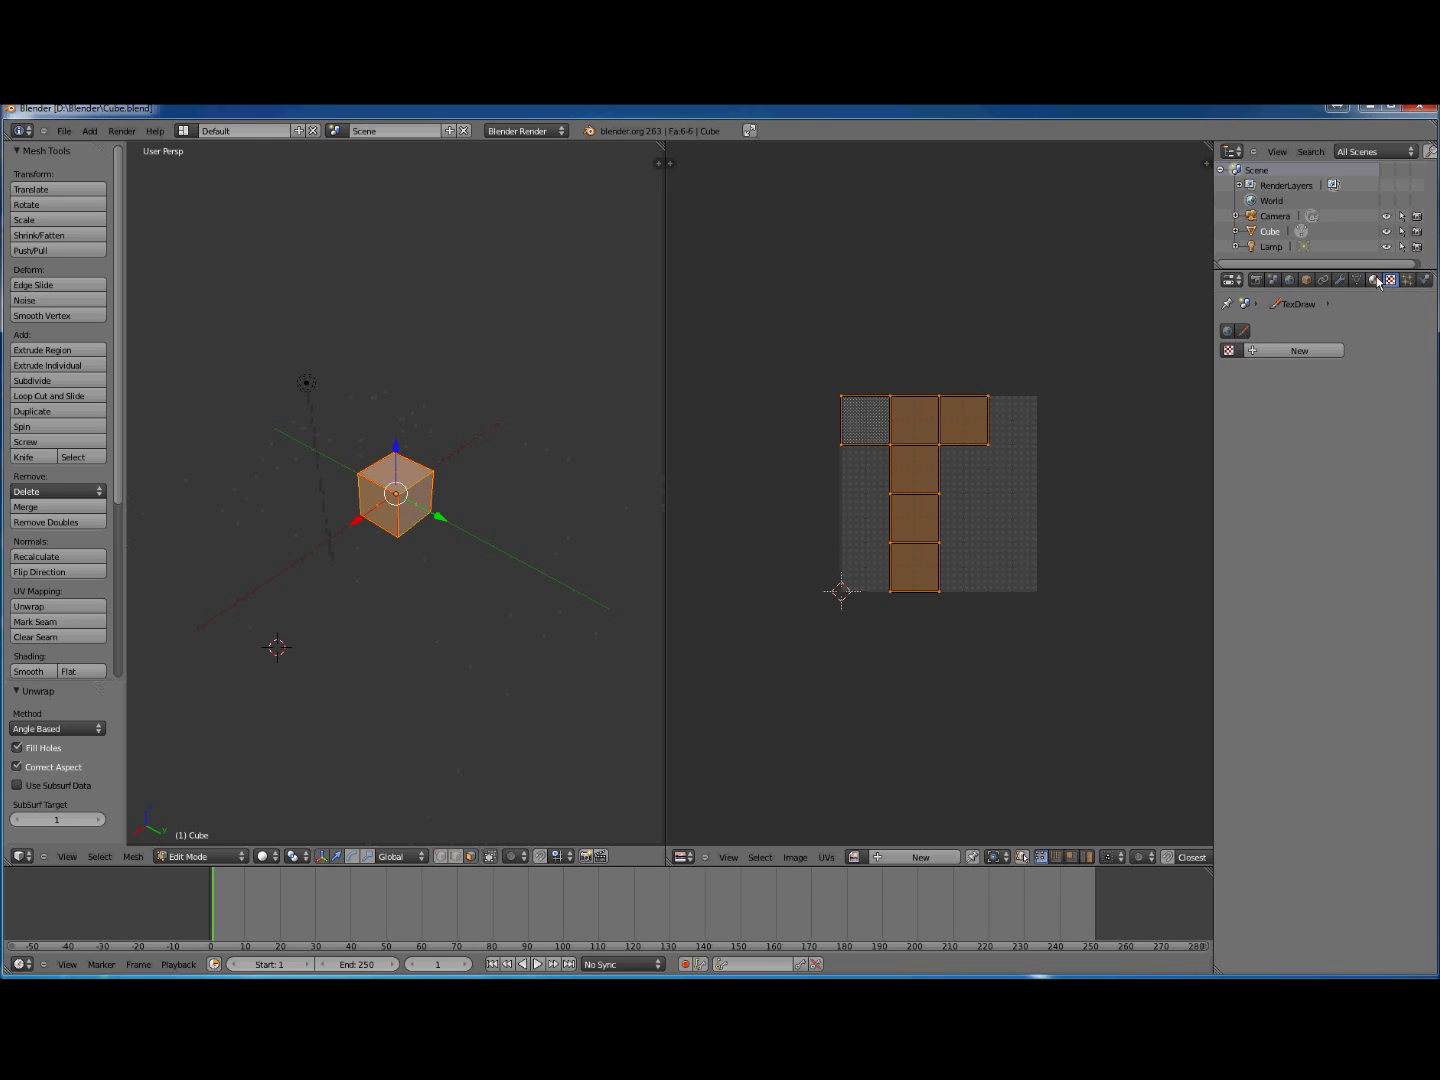
click(1374, 281)
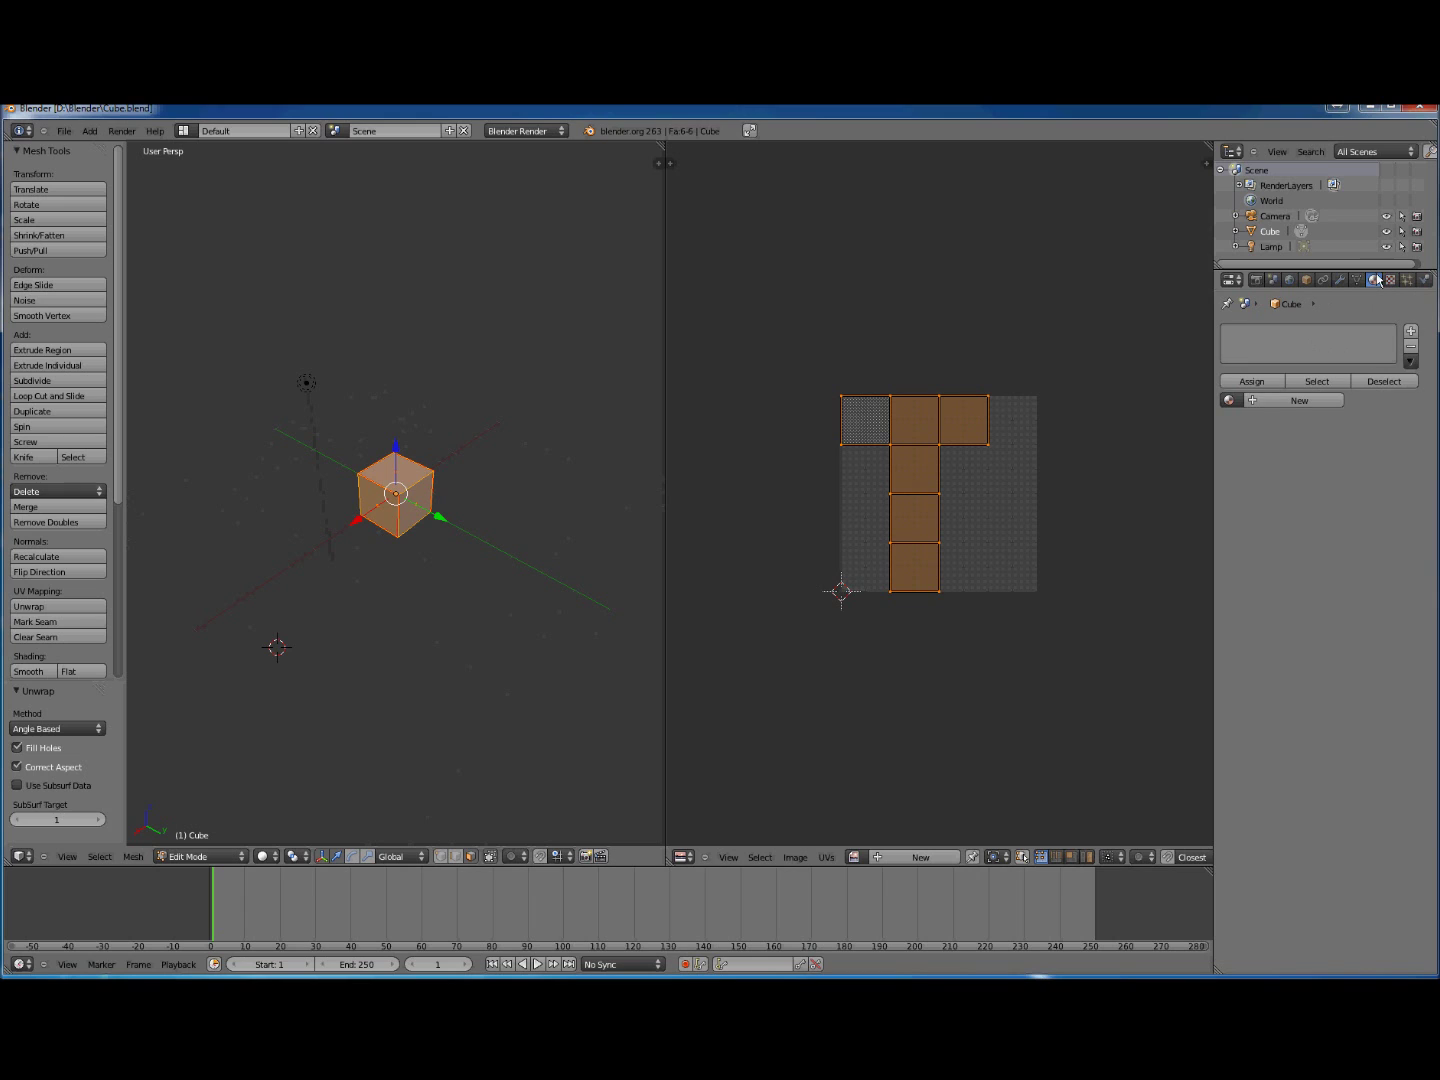
click(1280, 400)
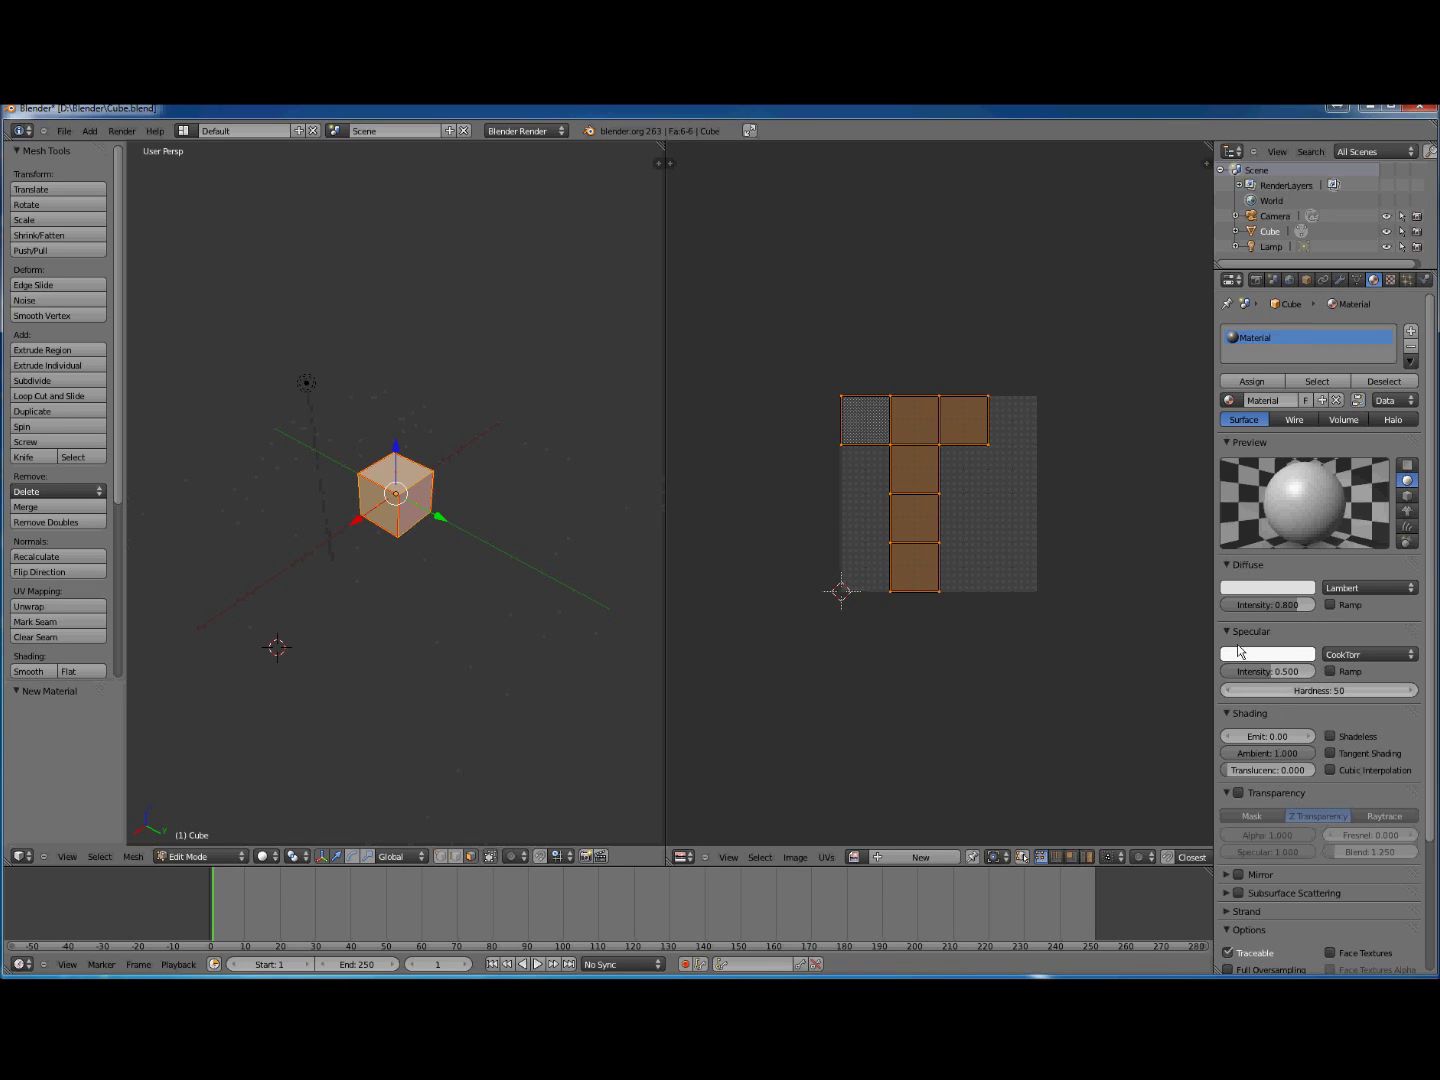
click(1278, 589)
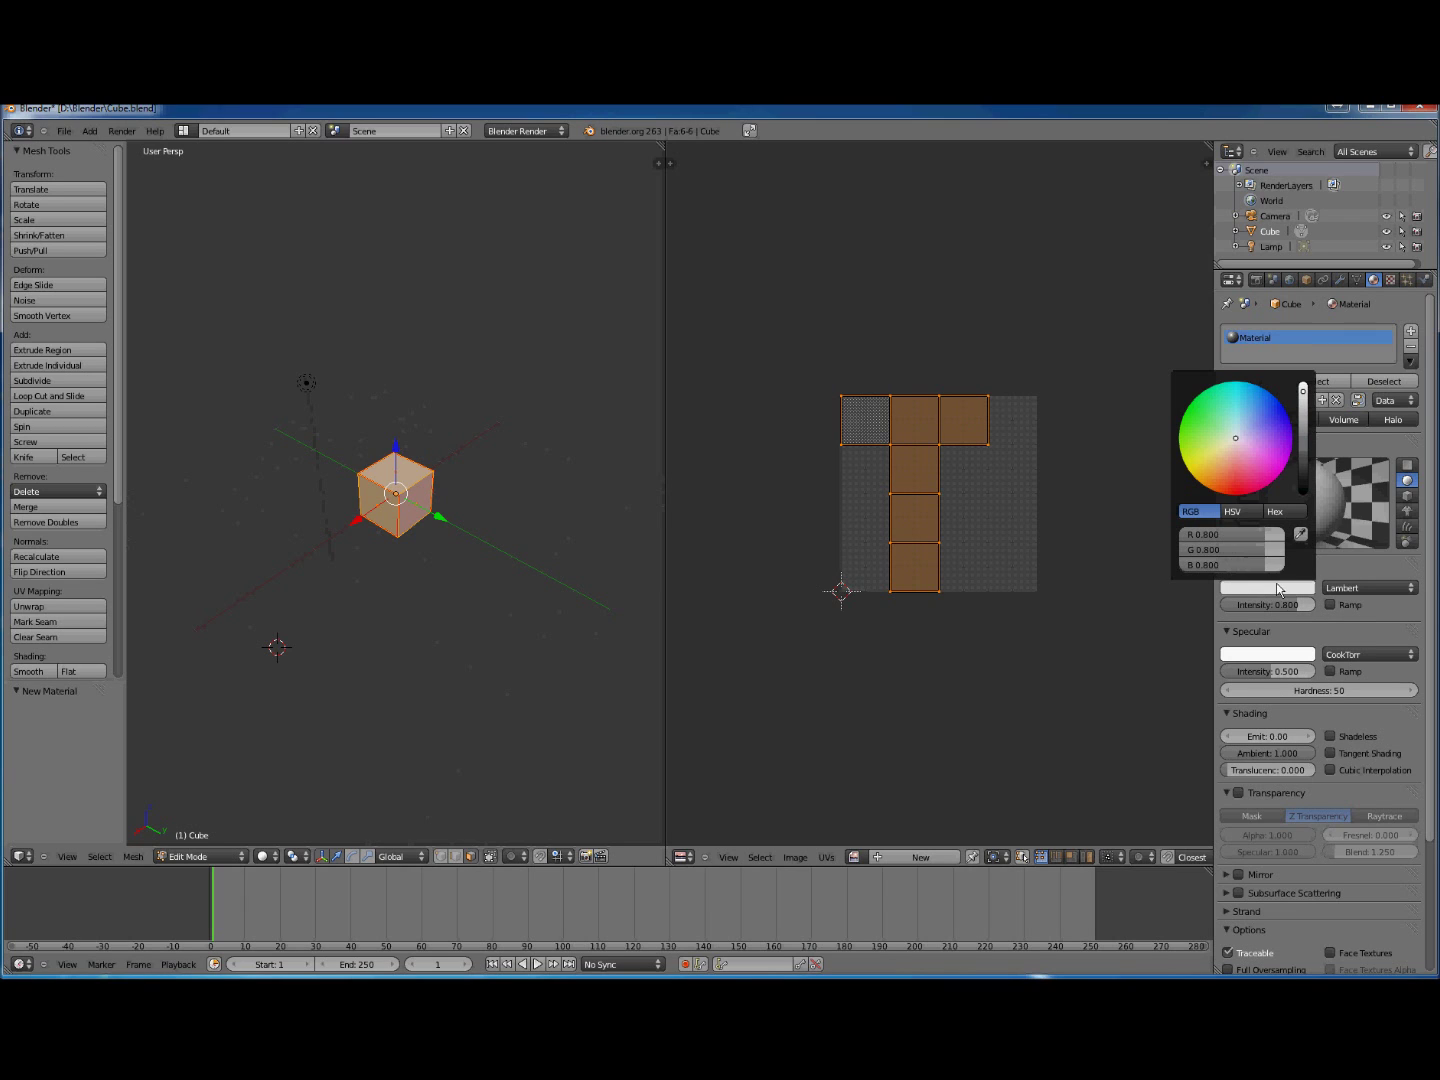
click(1236, 500)
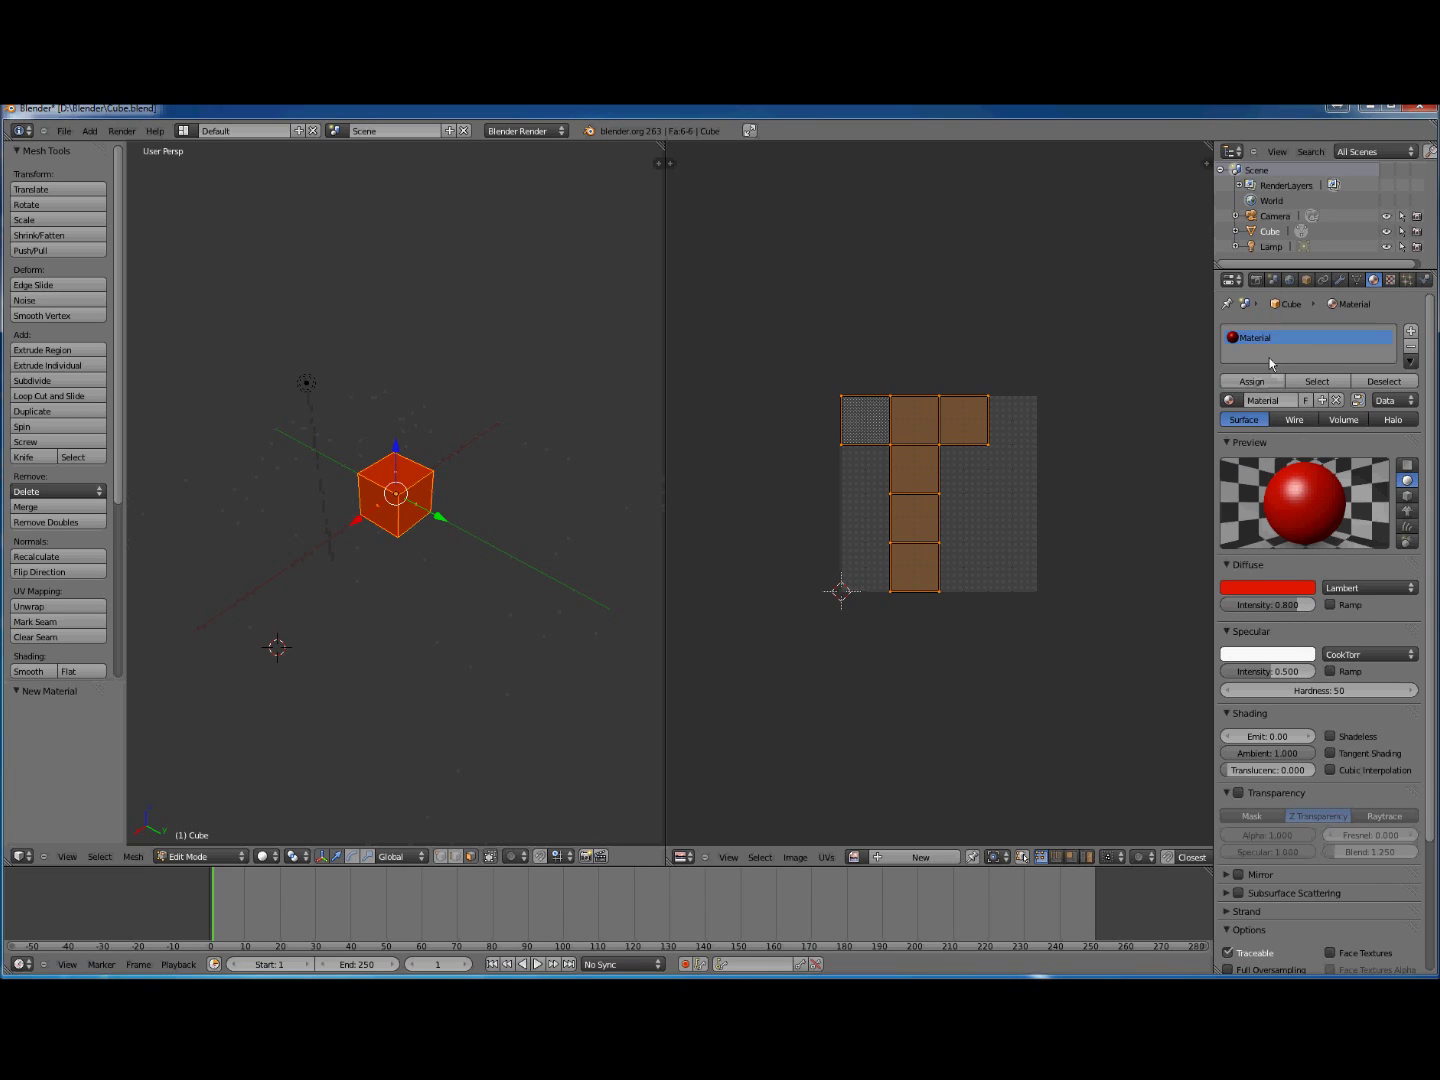
click(1263, 401)
text(Cube)
key(Return)
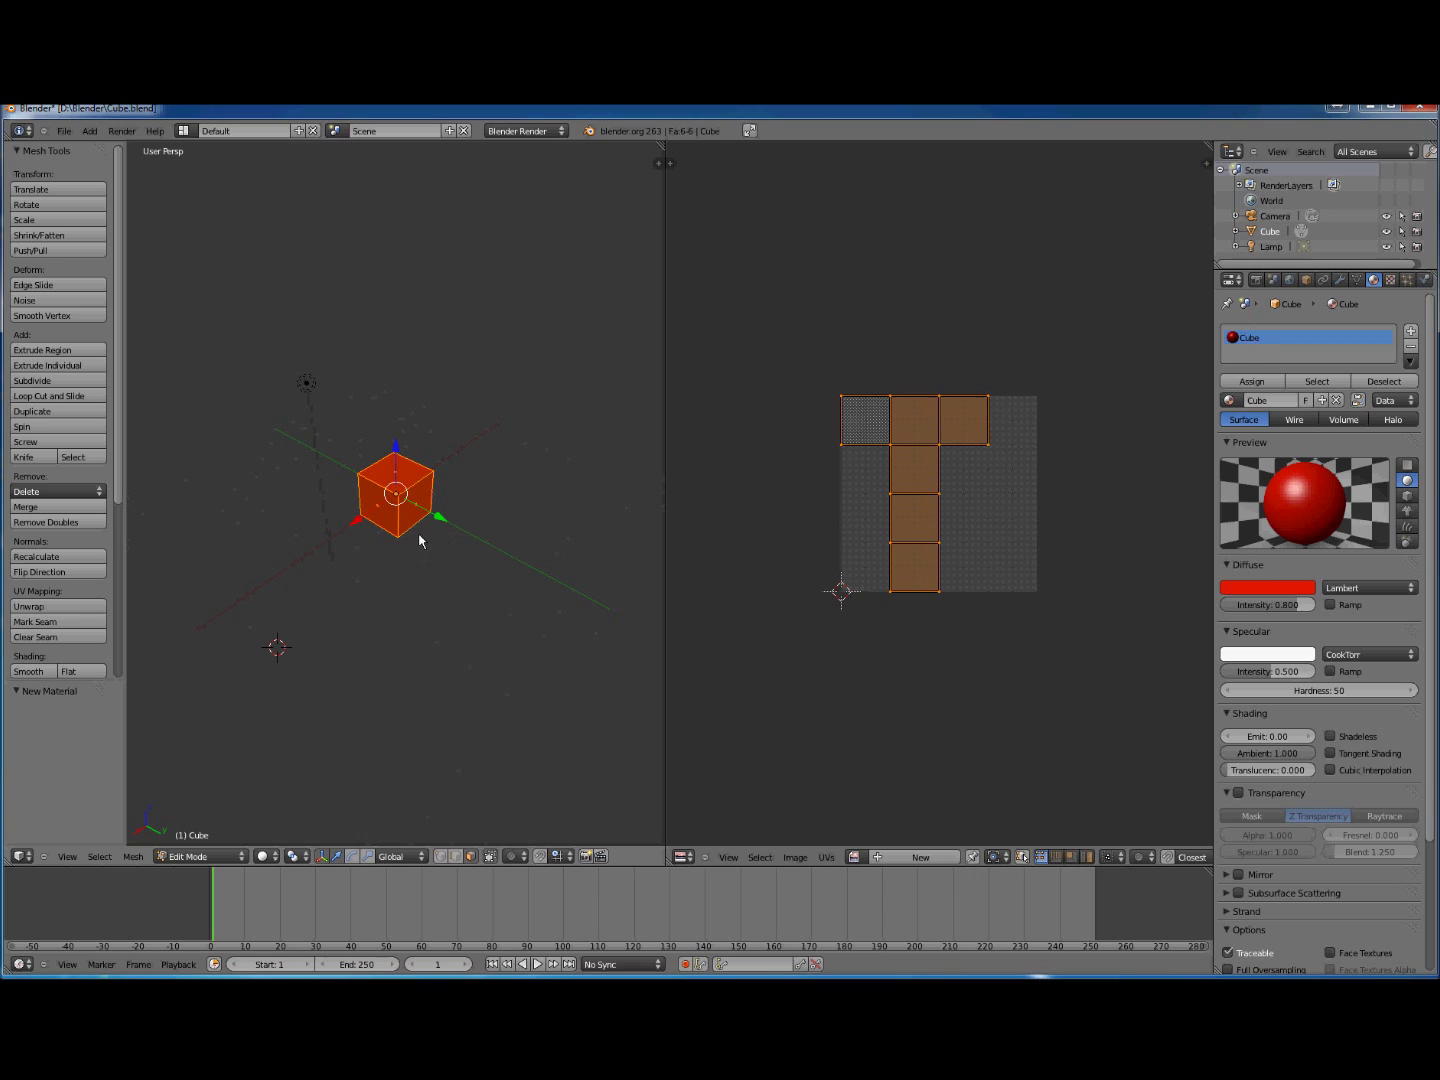
Step: Add an Image or Movie texture to the Cube material that loads Cube.png
click(1391, 281)
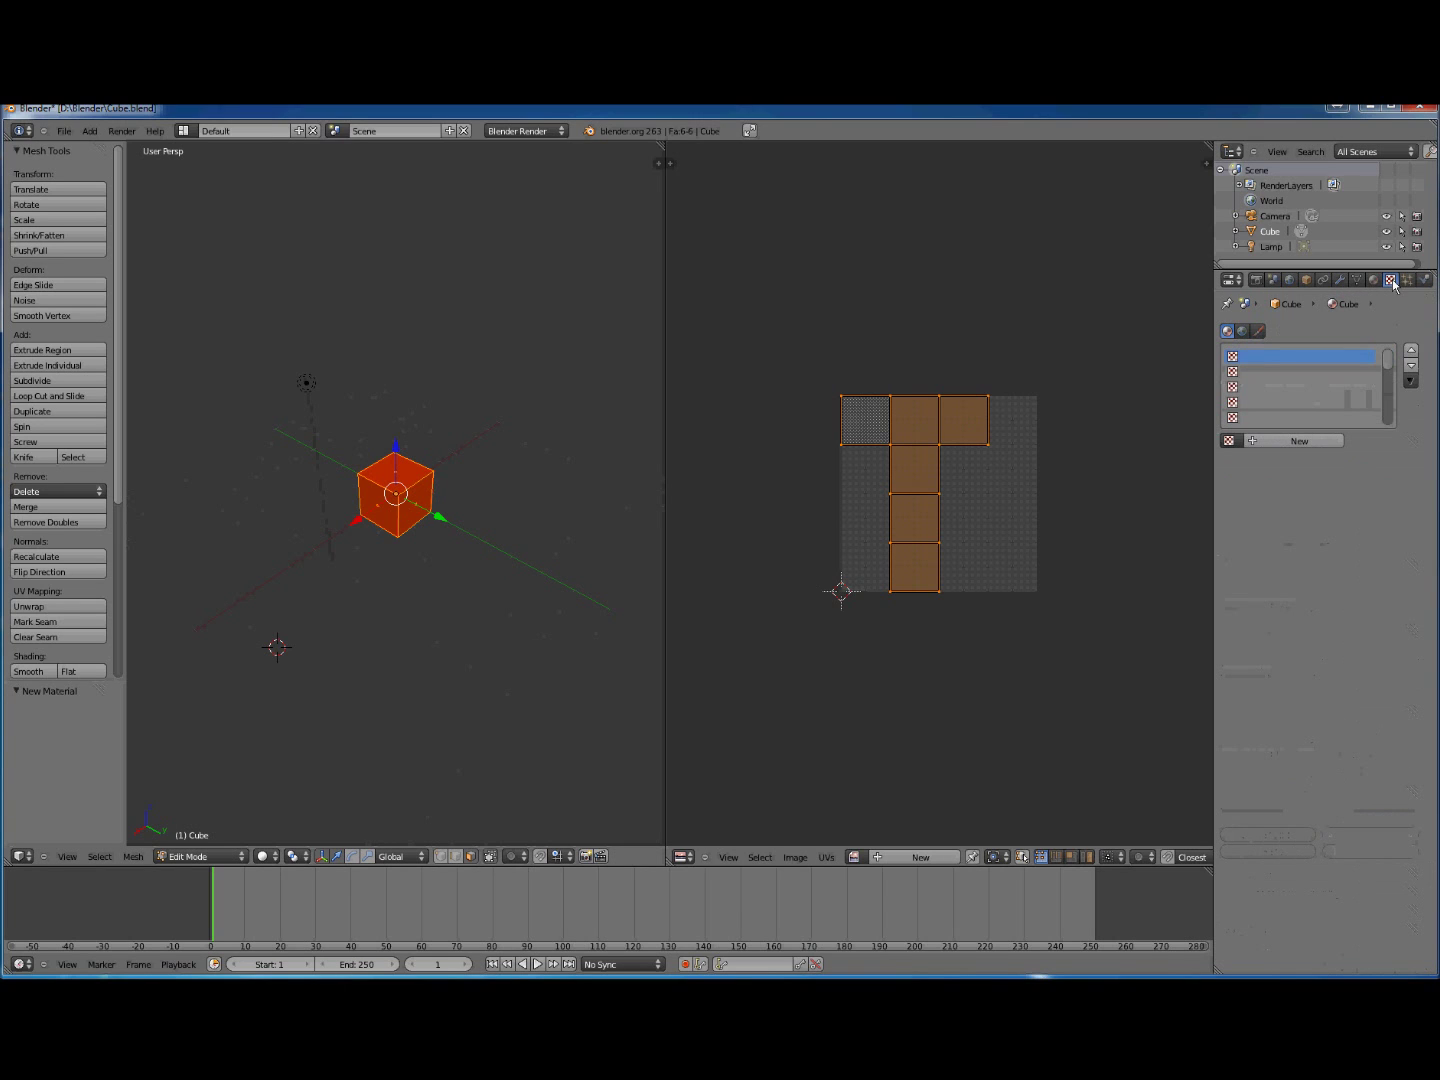
click(1278, 441)
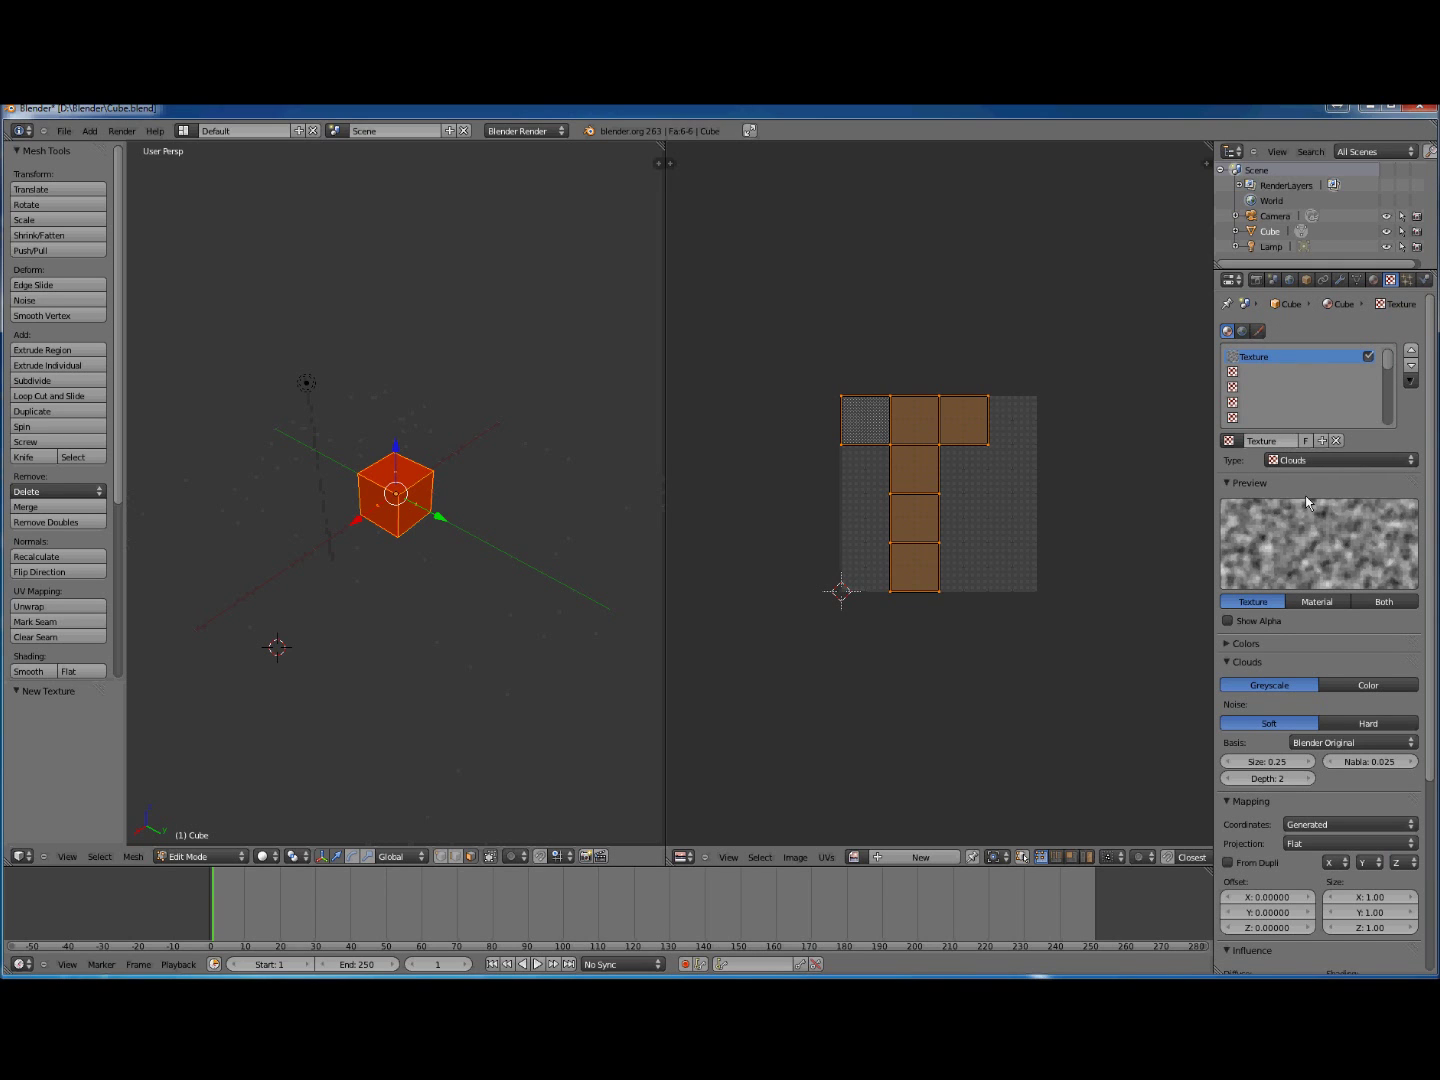
click(1317, 462)
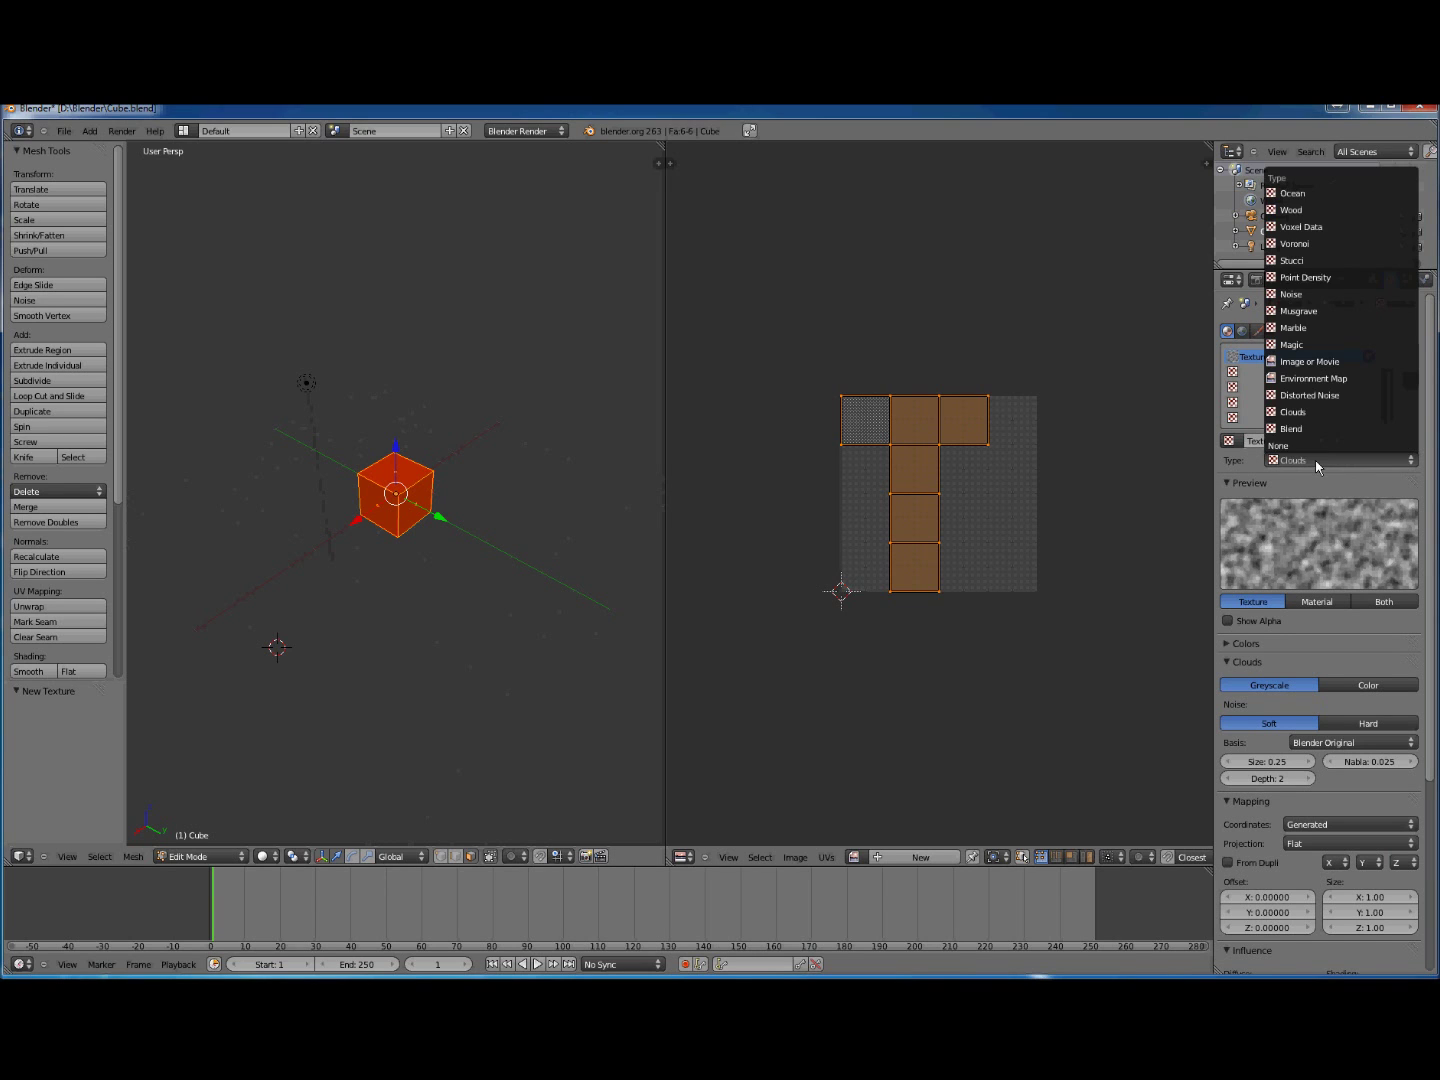
click(1327, 366)
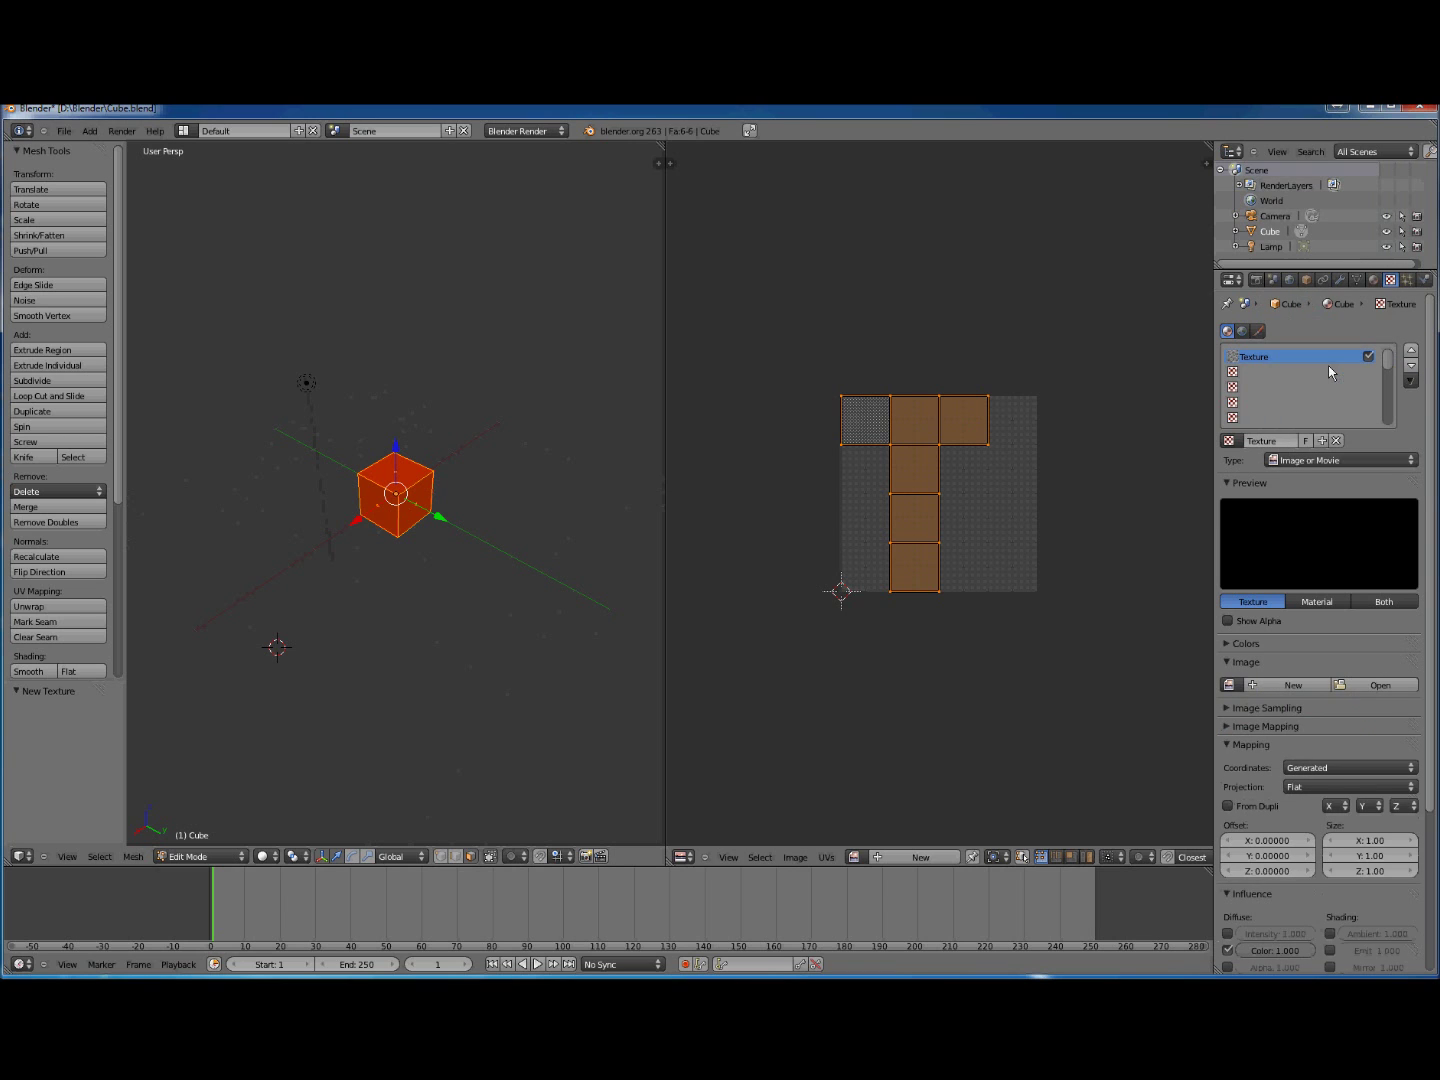
click(1341, 687)
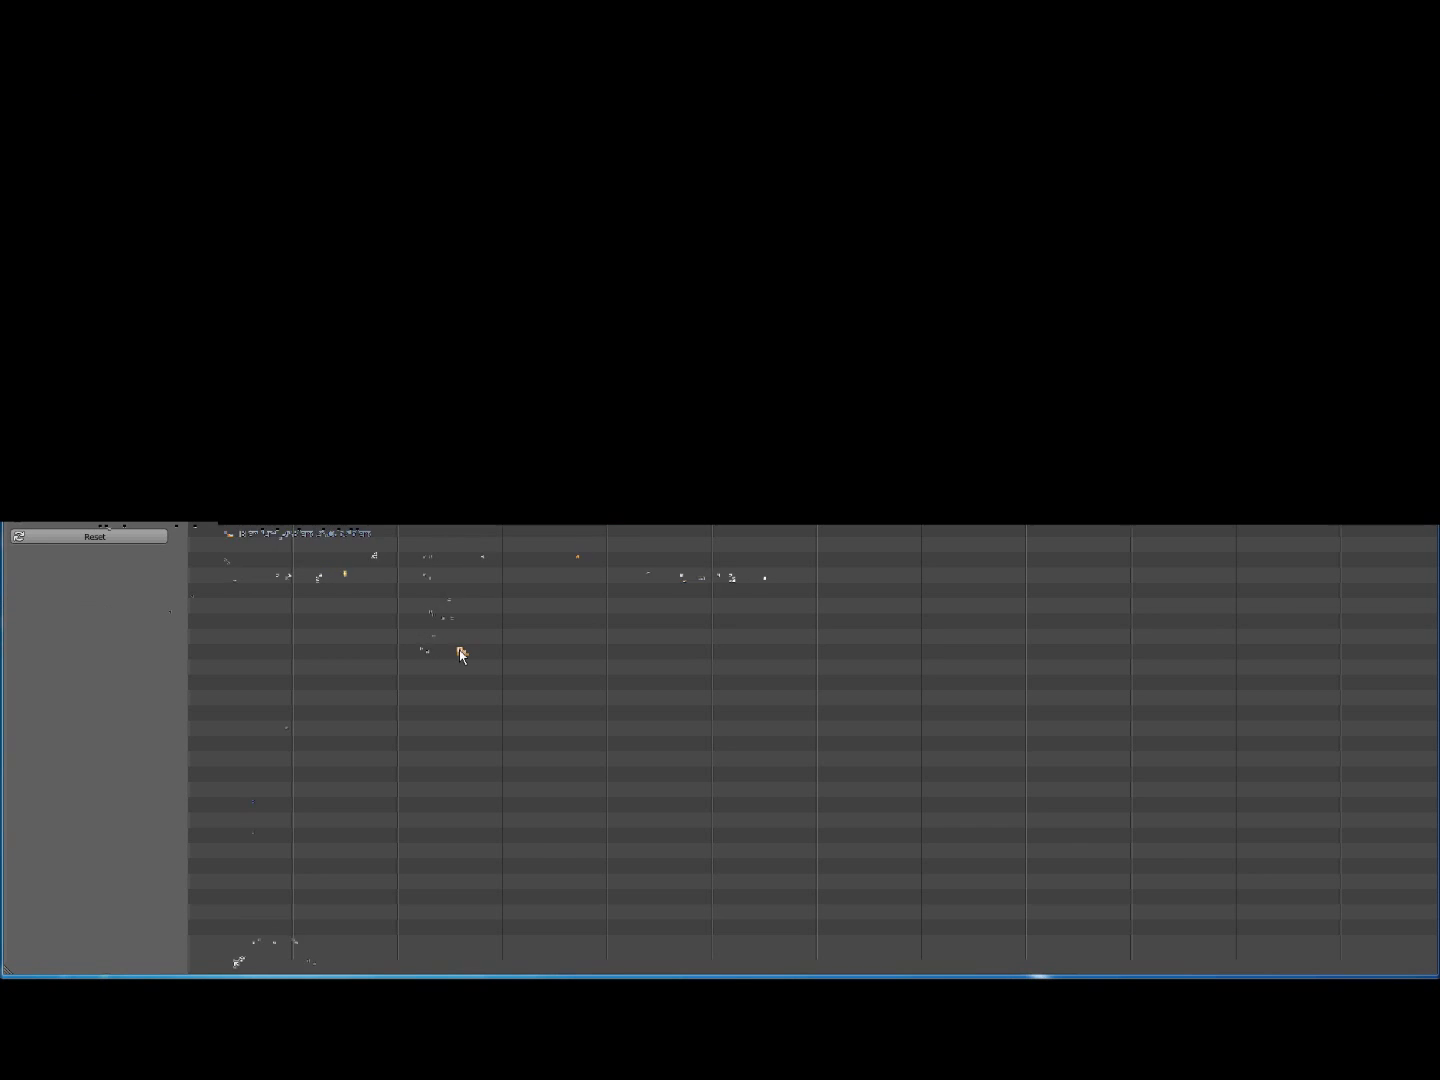
double_click(463, 655)
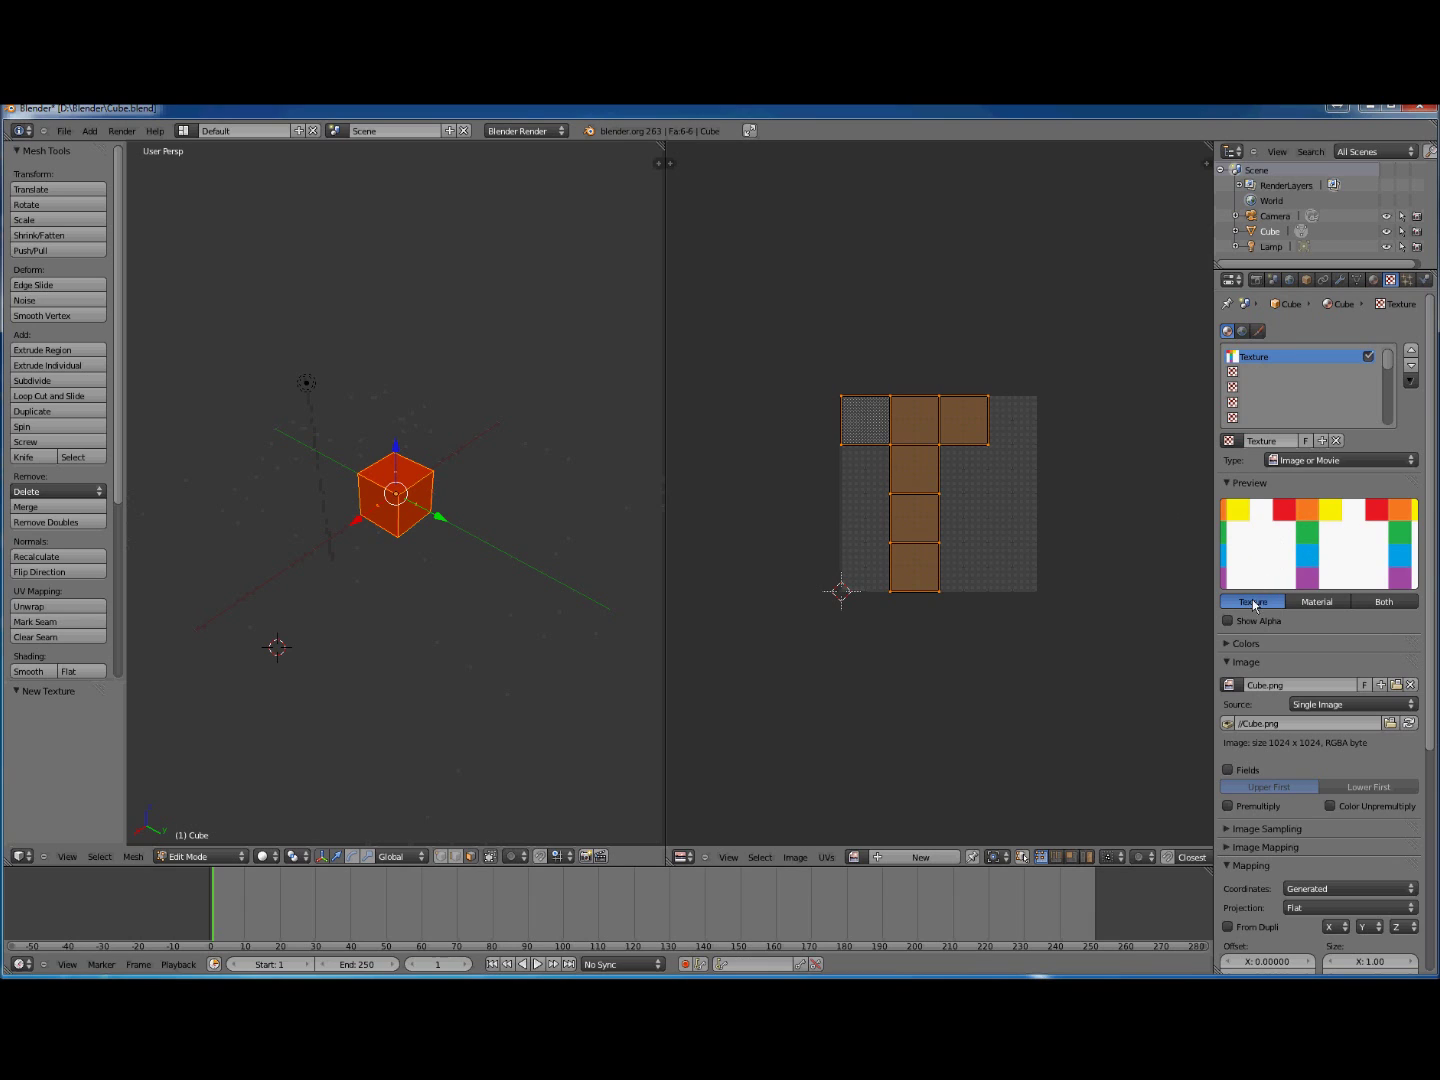
Step: Cycle the texture preview through sphere, monkey and cube shapes, ending on the cube
click(1318, 601)
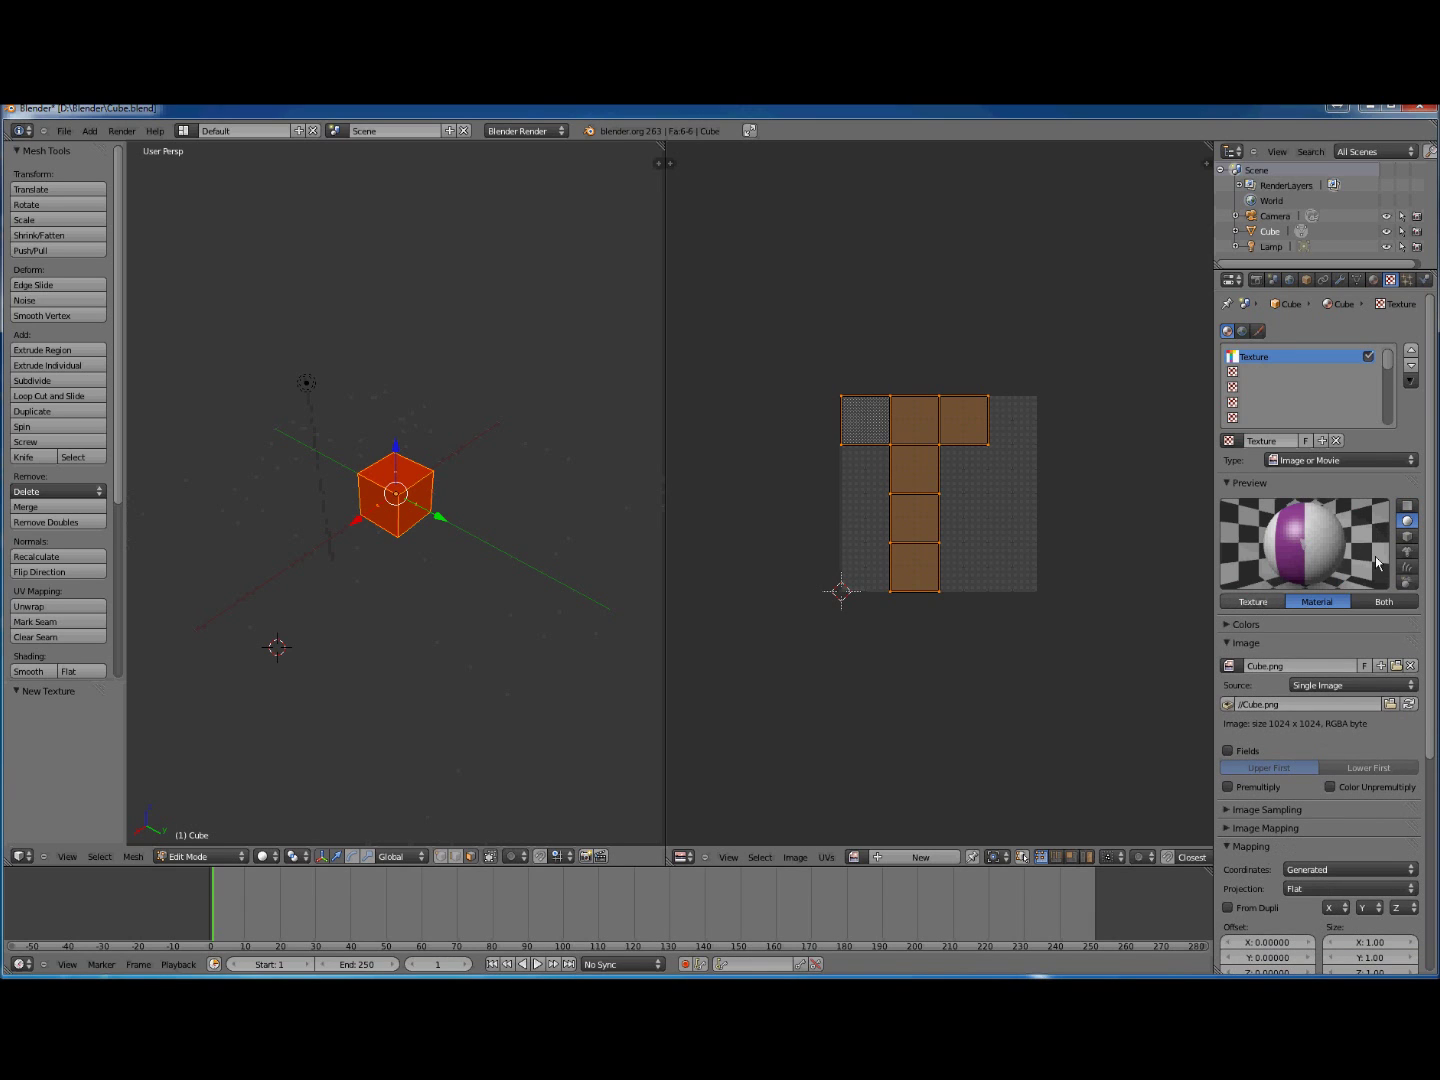
click(1408, 535)
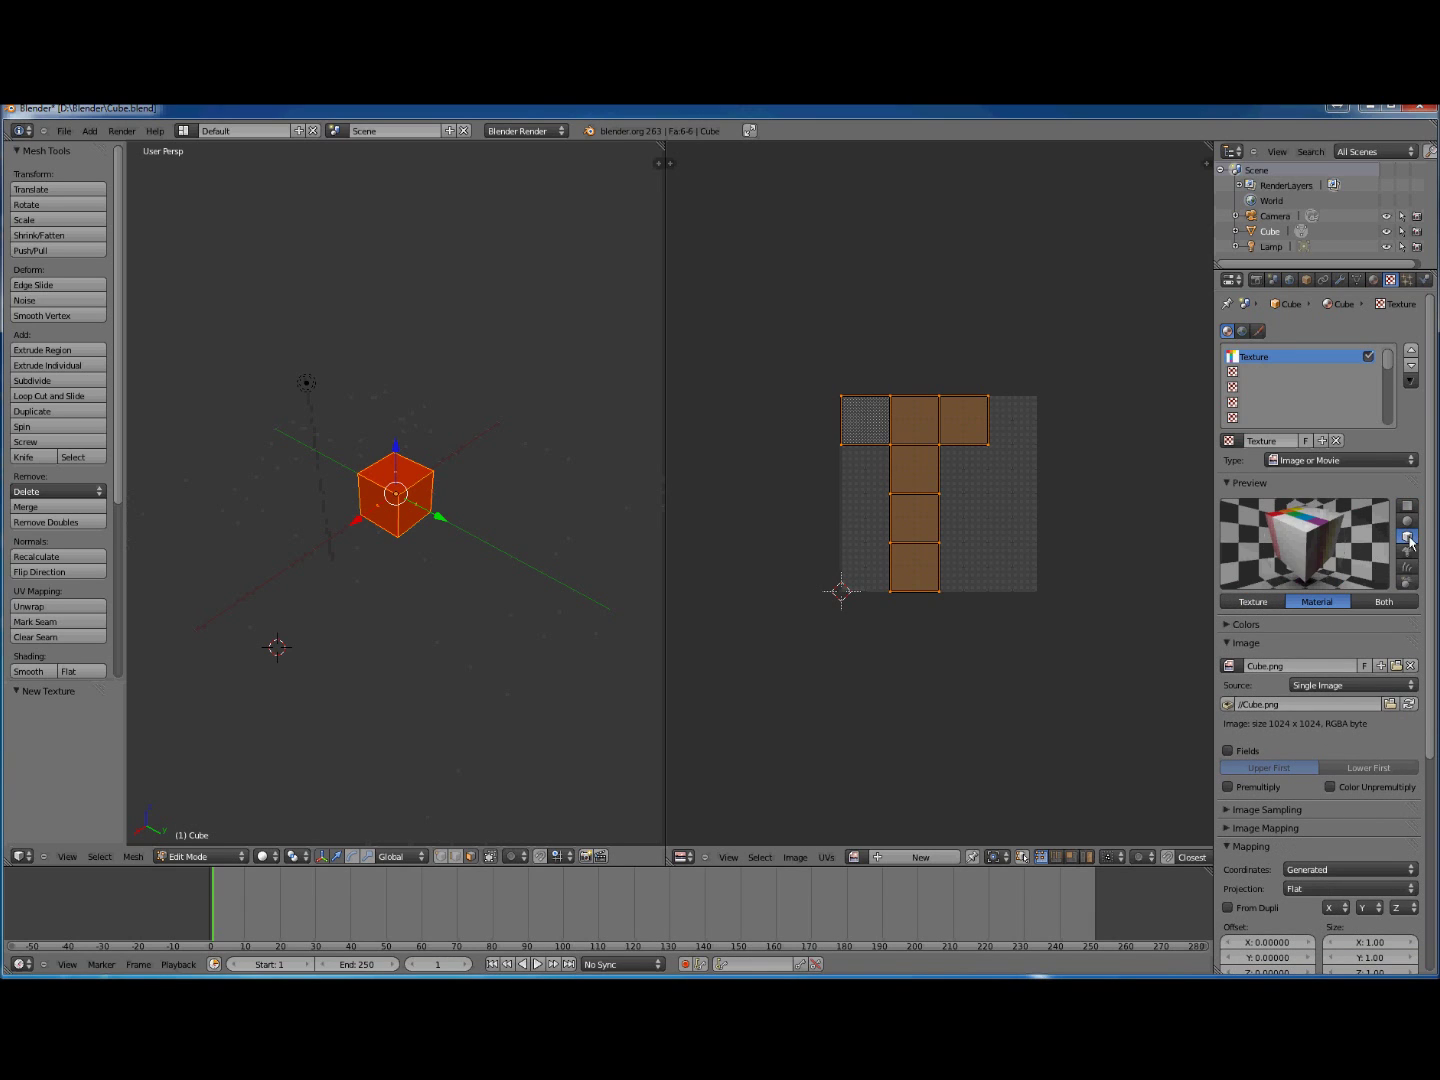
click(1408, 551)
click(1408, 536)
click(1408, 521)
click(1408, 565)
click(1409, 535)
click(1410, 522)
click(1409, 536)
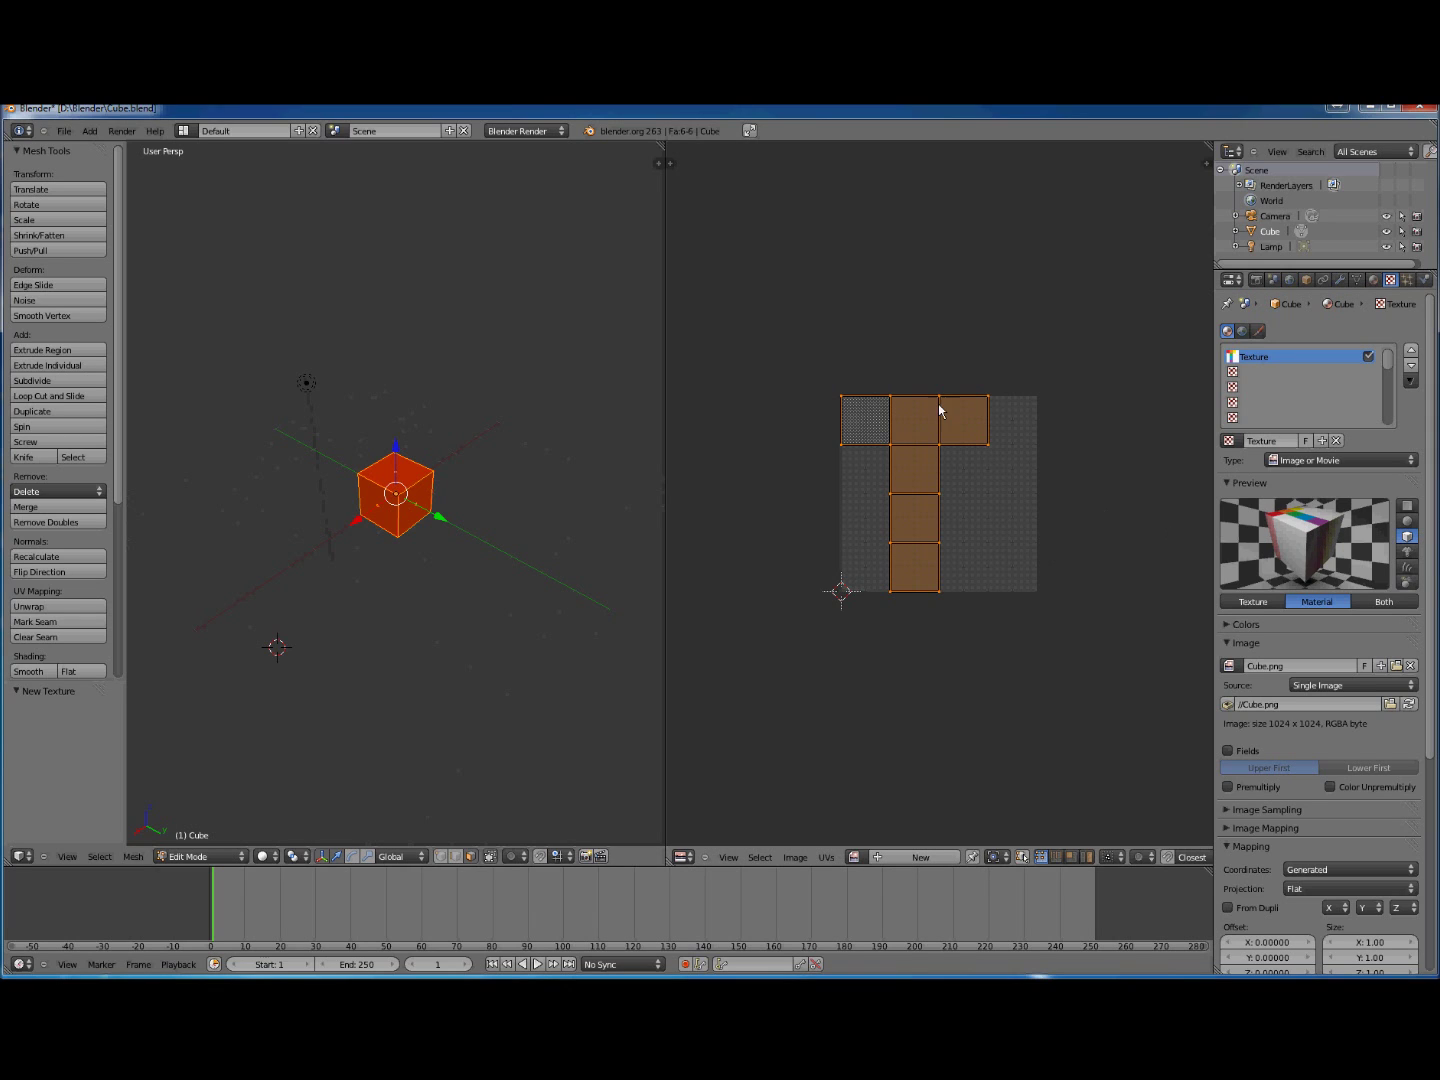
Step: Show the painted Cube.png behind the UV layout and zoom out to see it whole
click(853, 858)
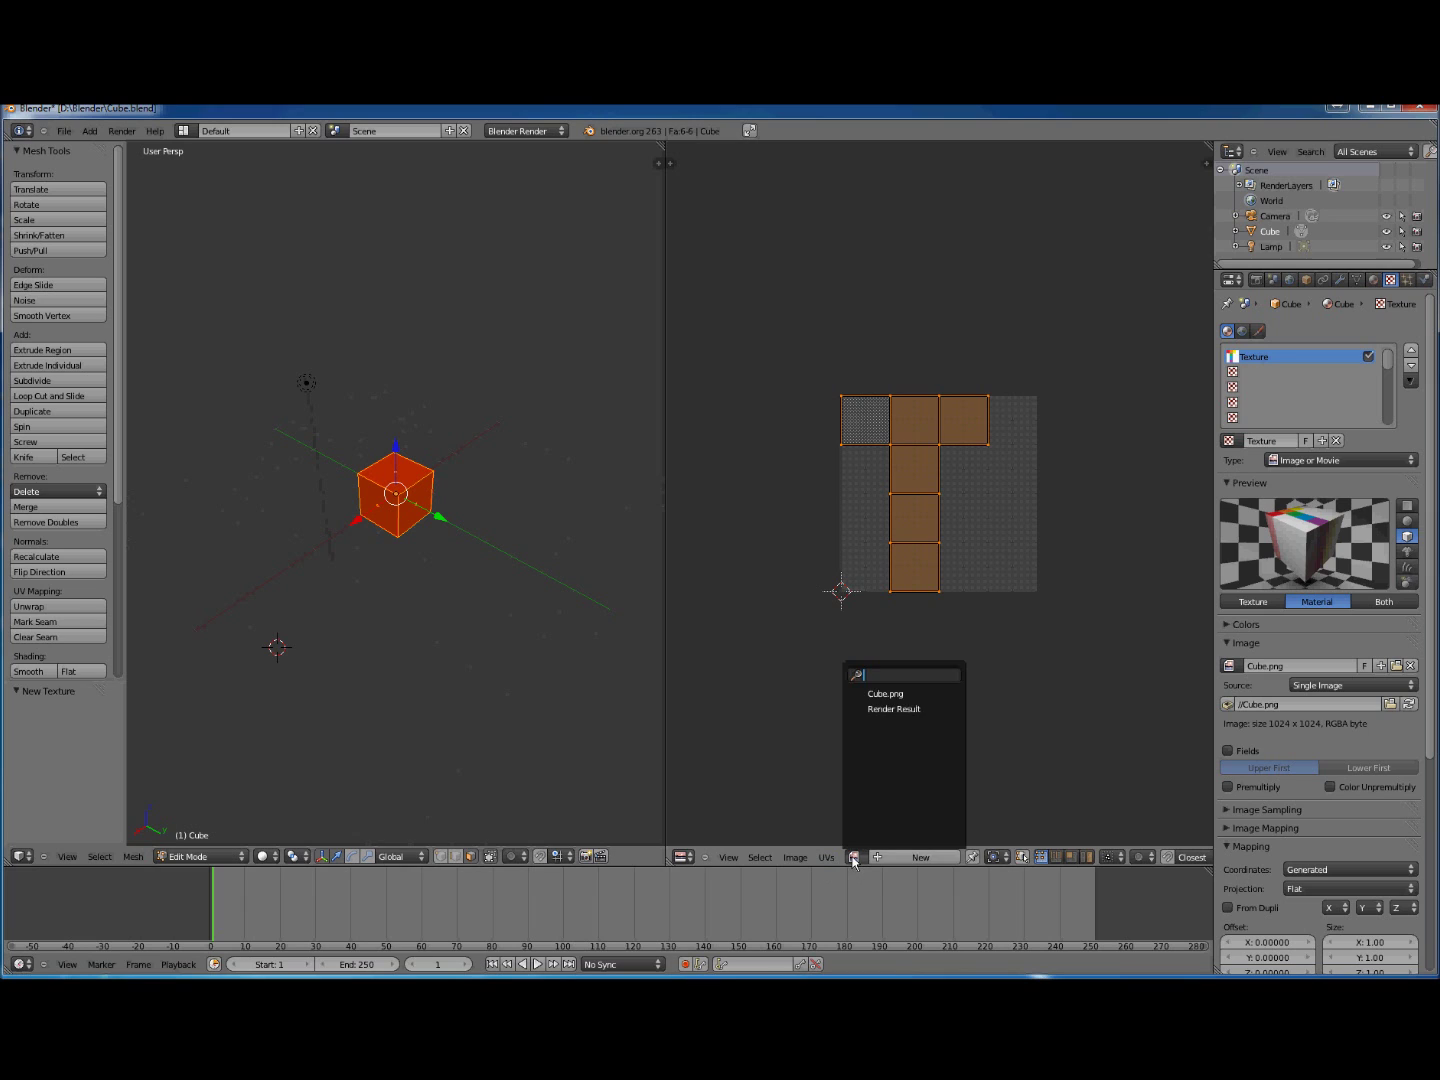
click(887, 694)
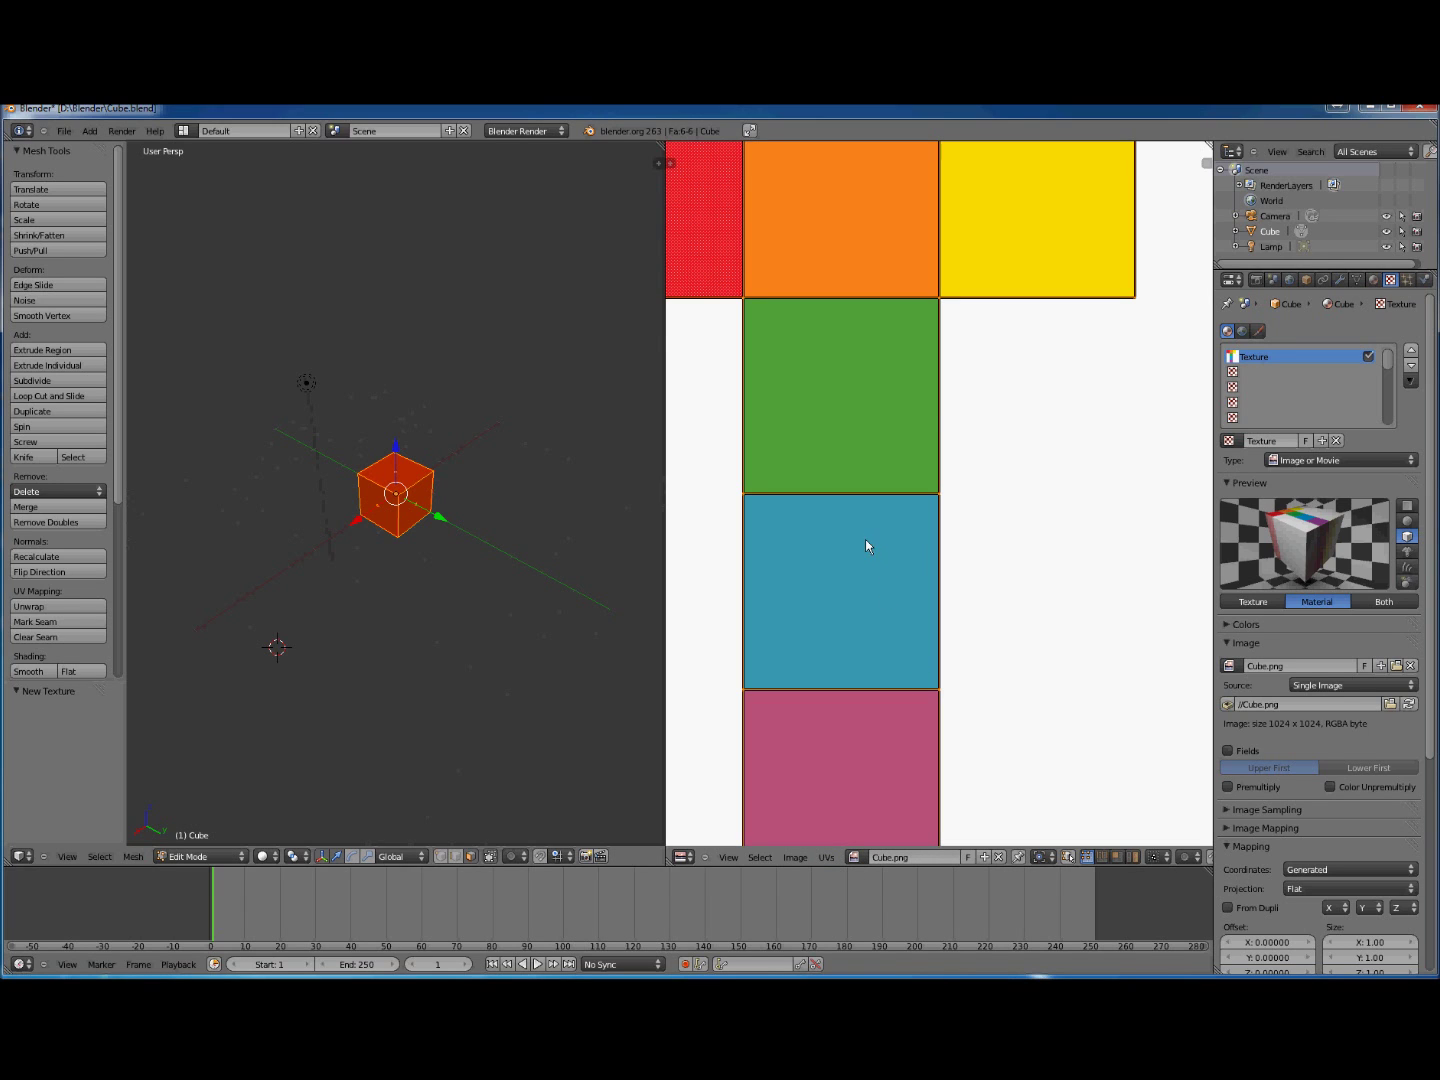
scroll(865, 539, down, 8)
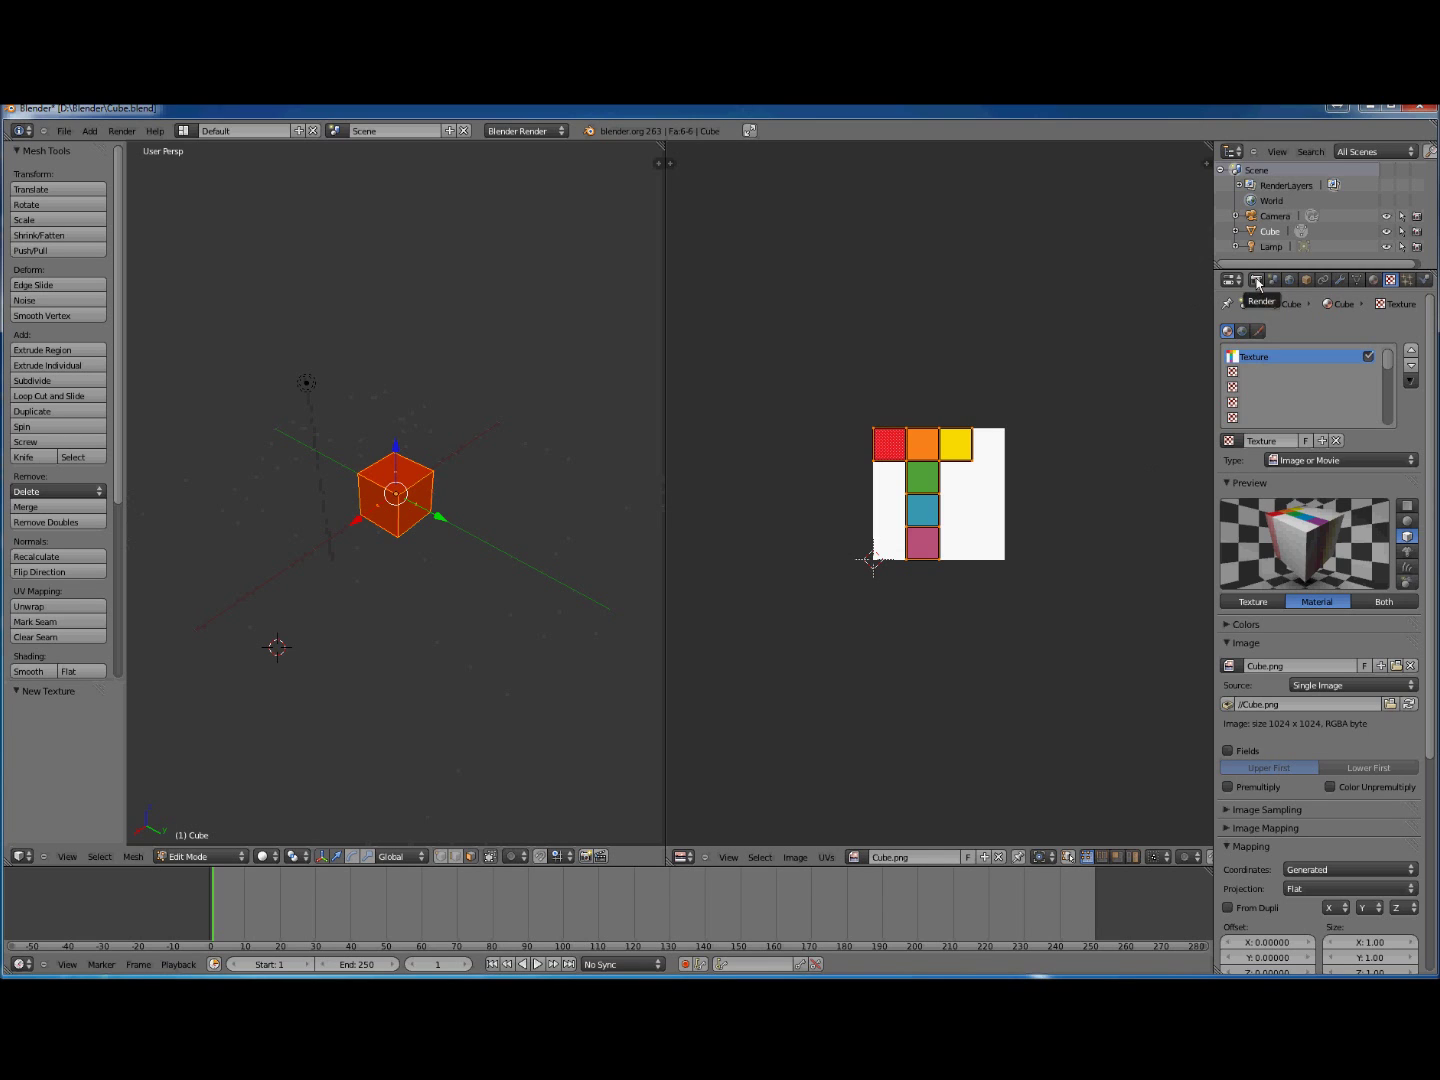
click(1257, 281)
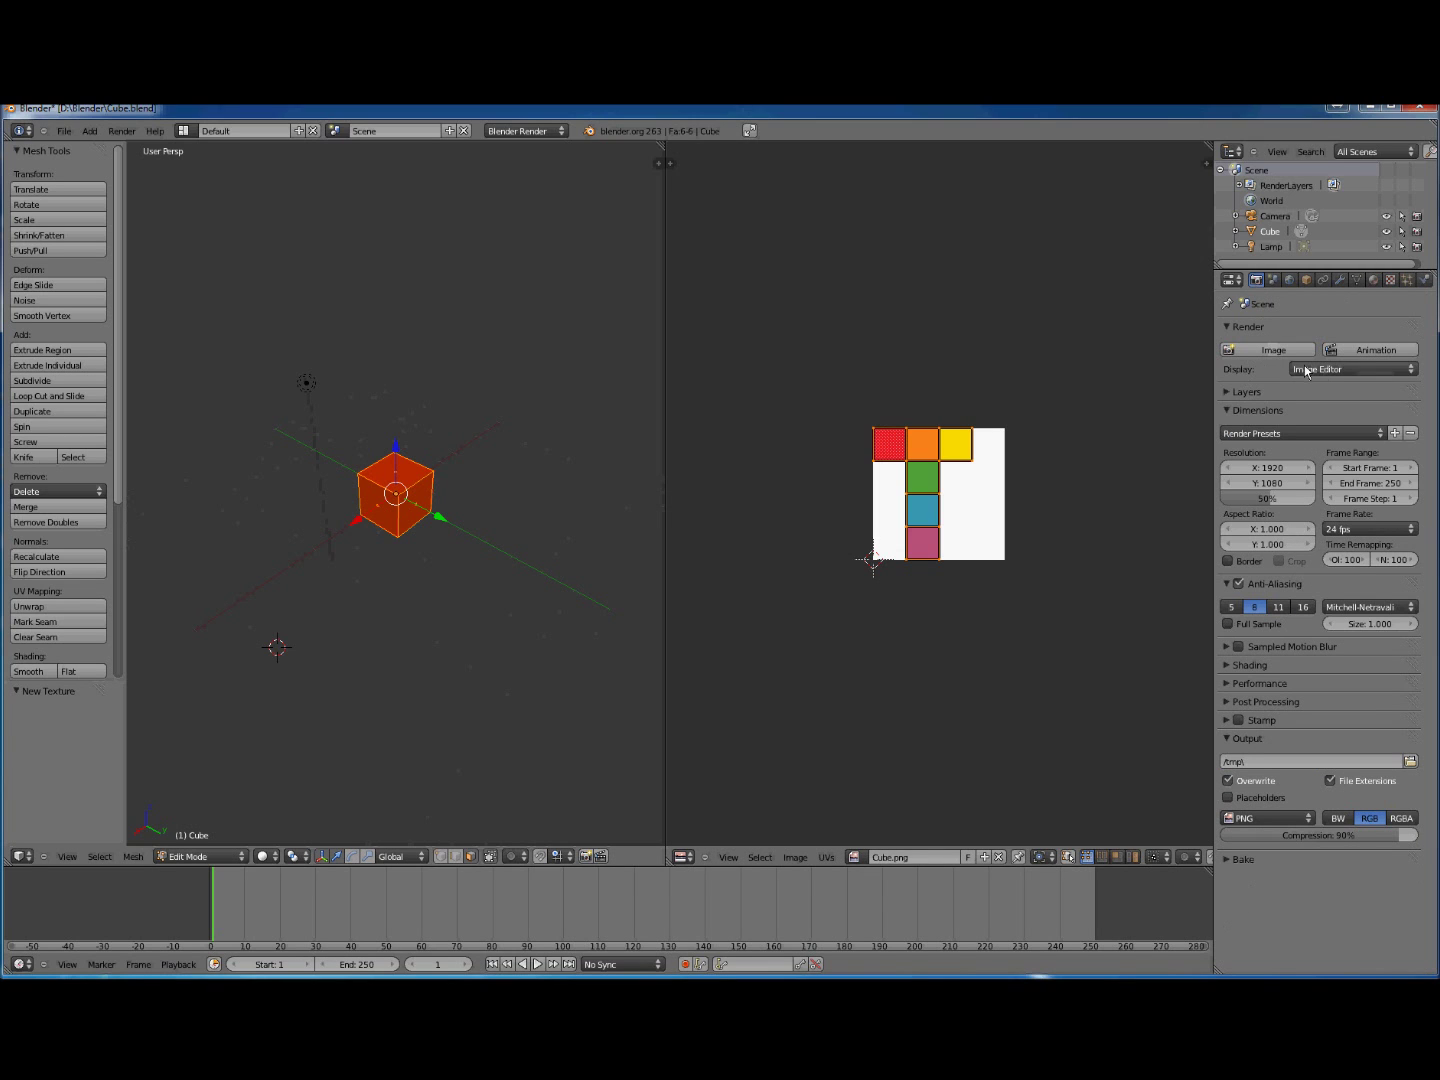
Step: Set render Display to New Window, render a test frame with F12, and close it
click(1368, 368)
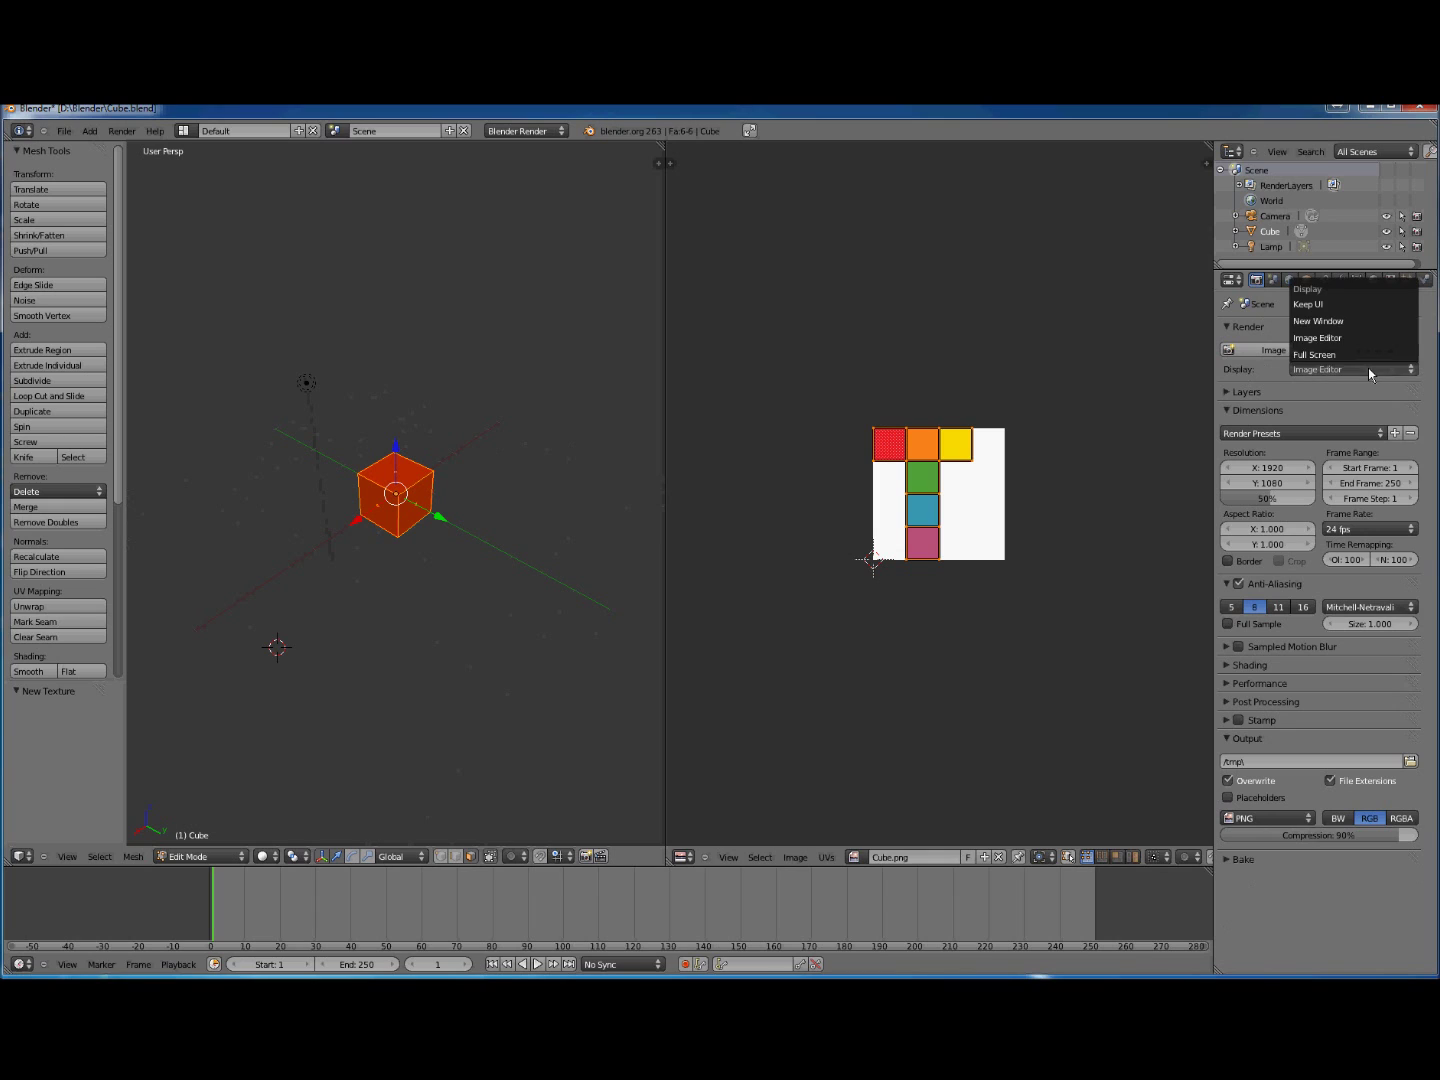
click(1349, 319)
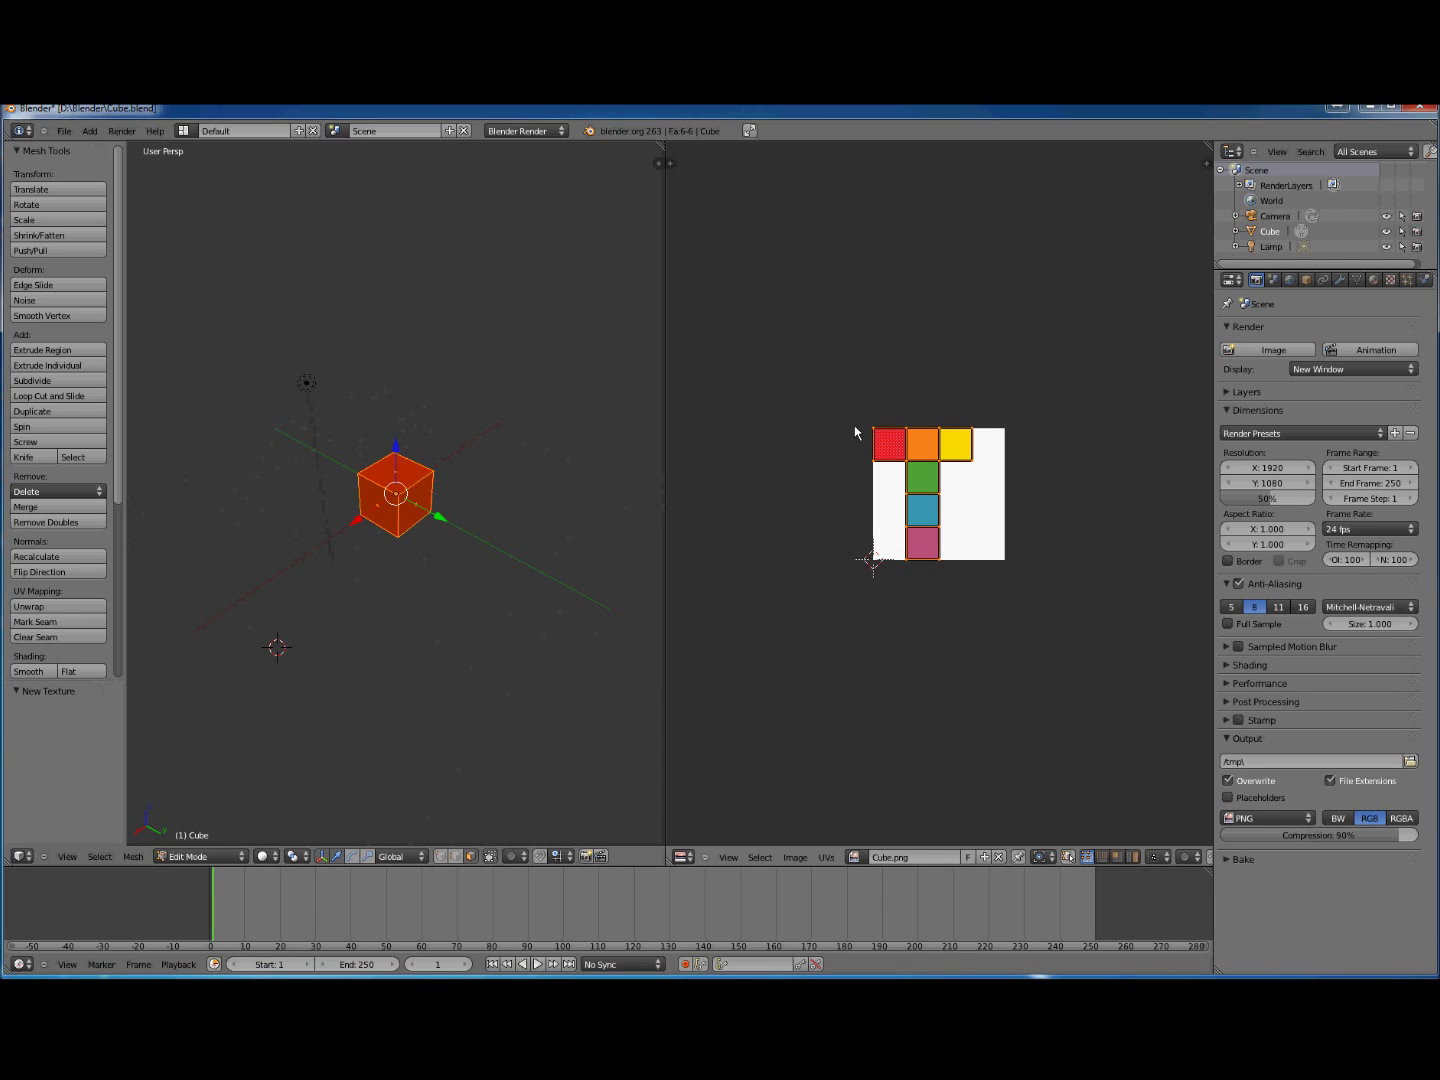
key(F12)
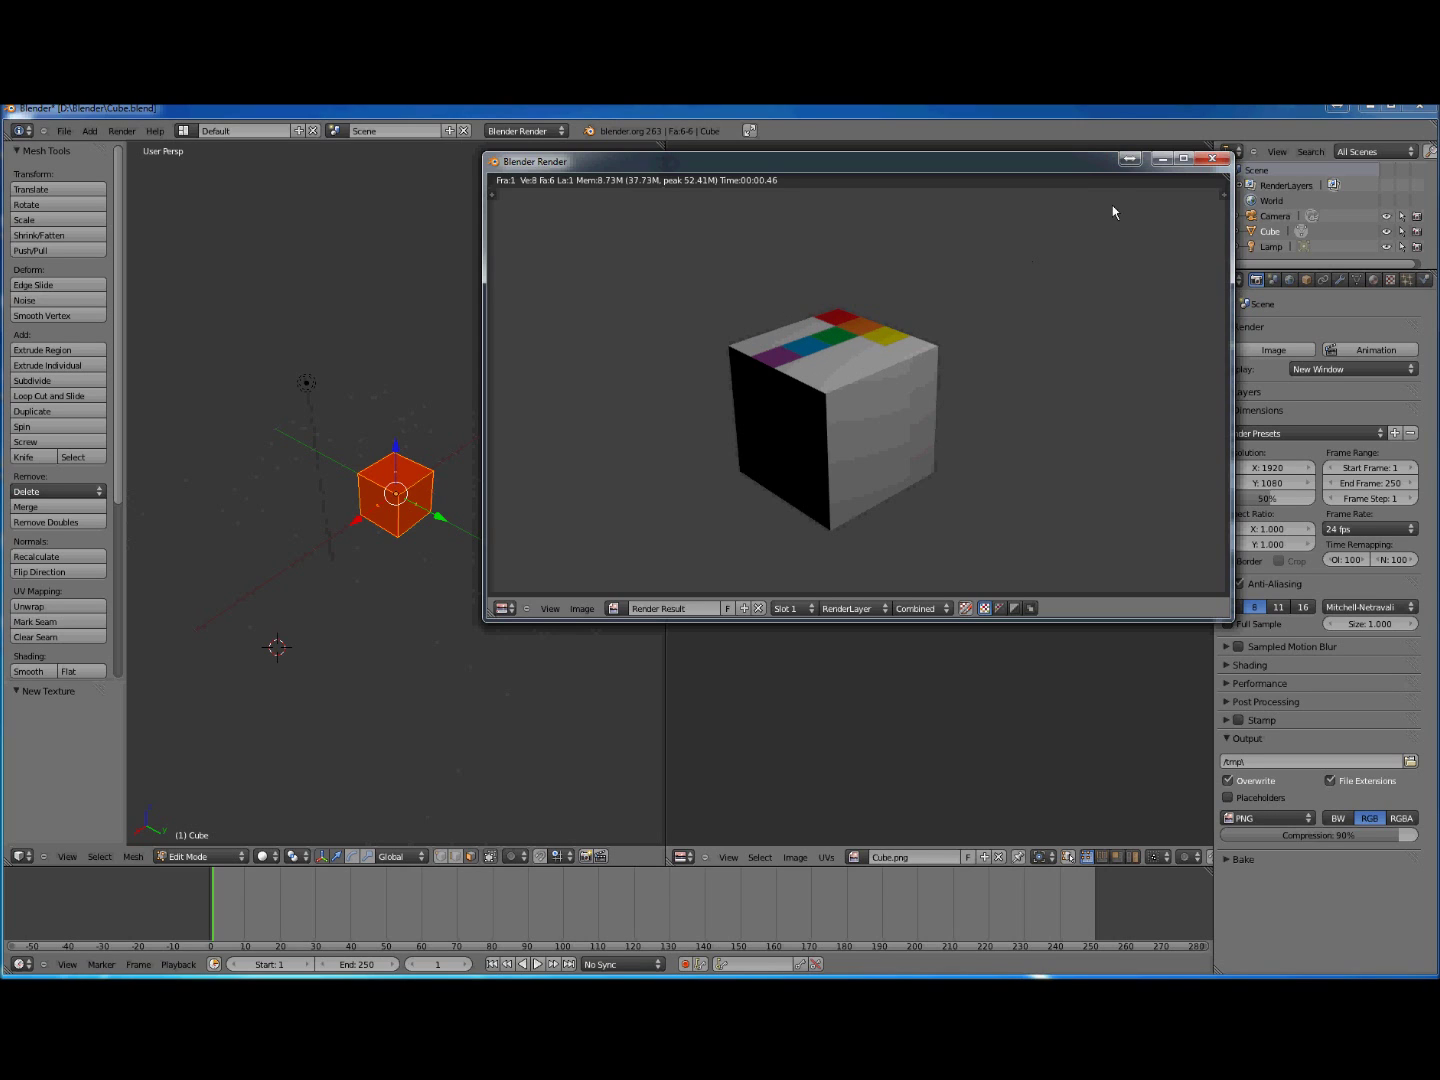
click(1219, 160)
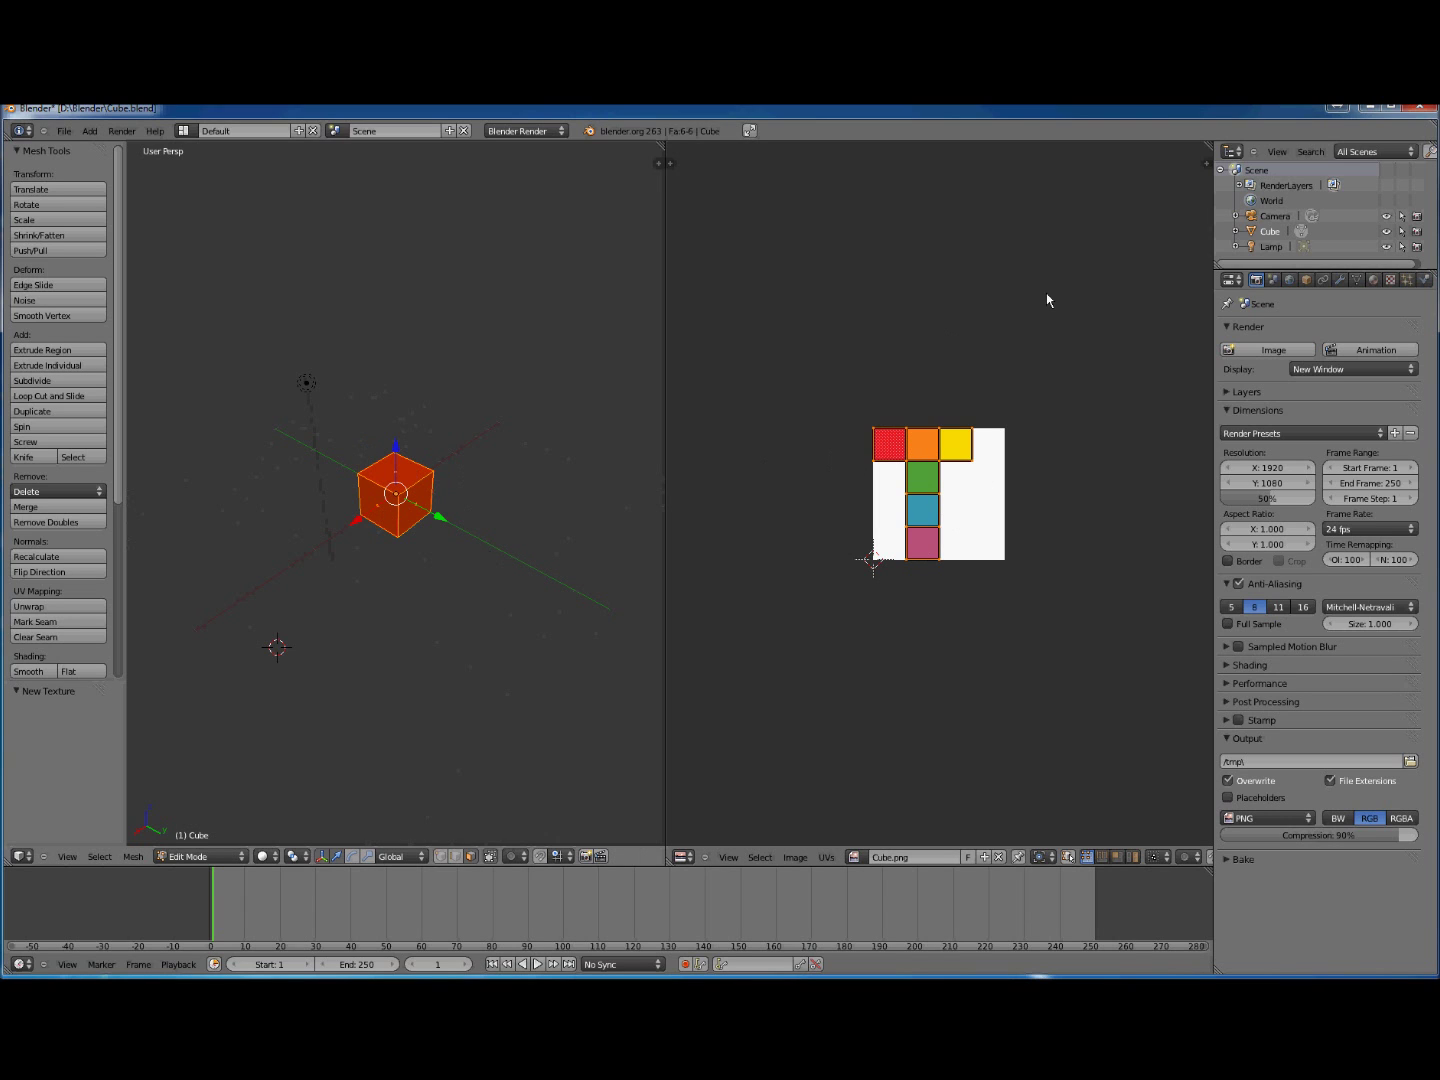
Step: In the Texture tab's Mapping section, change the Cube.png coordinates from Generated to UV
click(1390, 280)
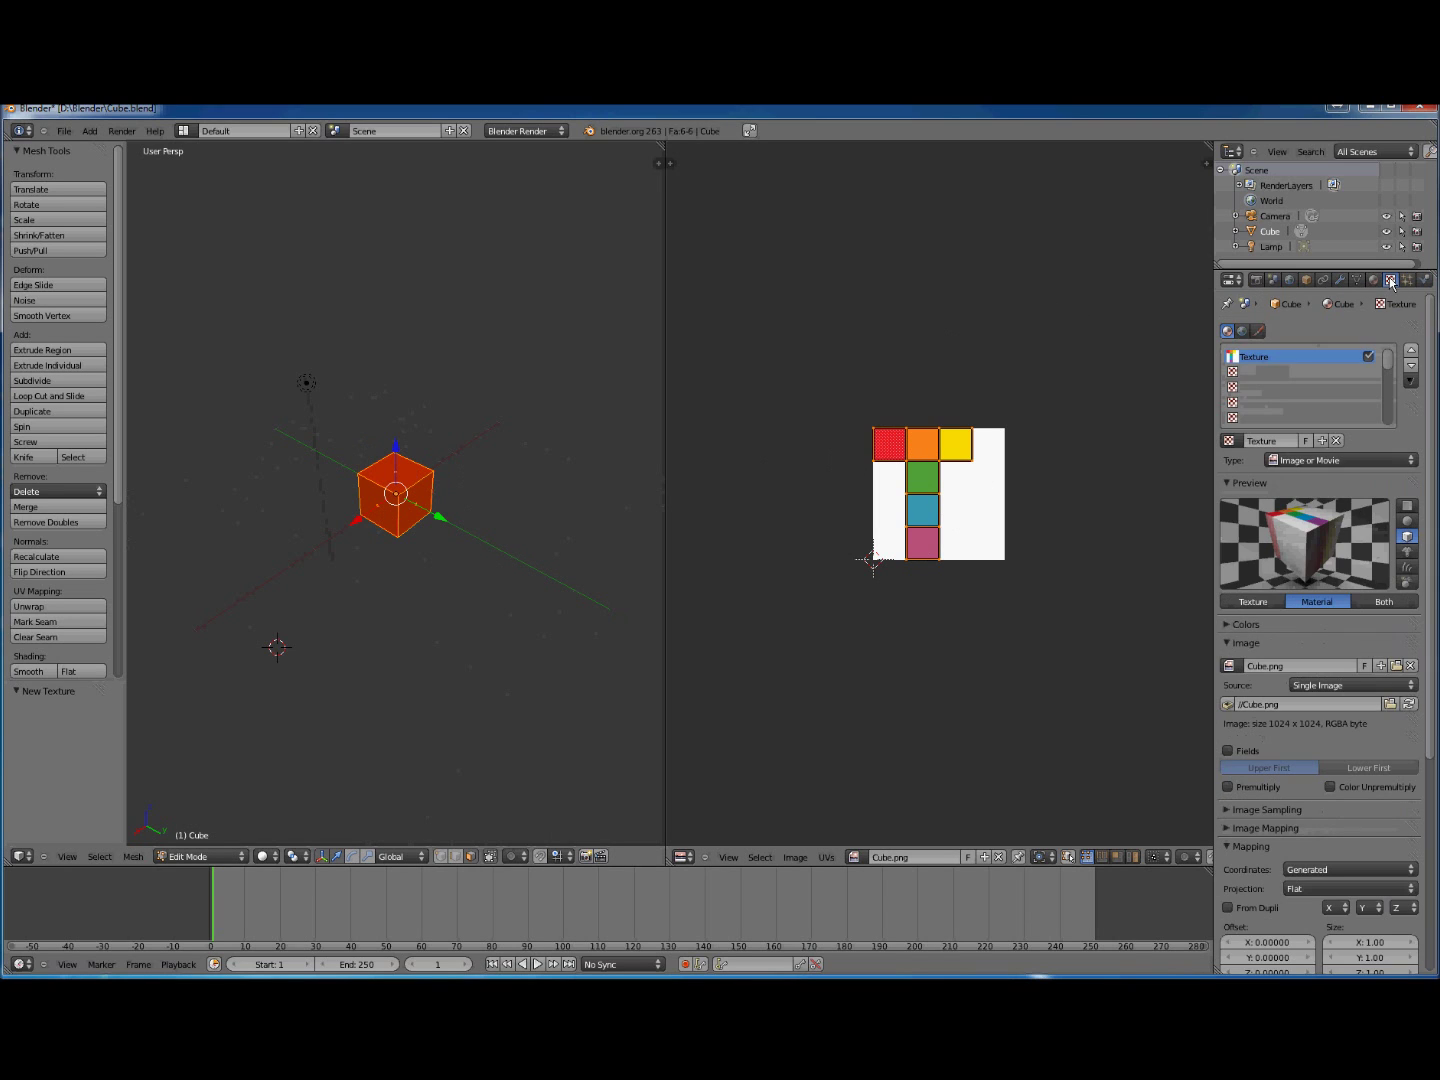
scroll(1314, 723, down, 2)
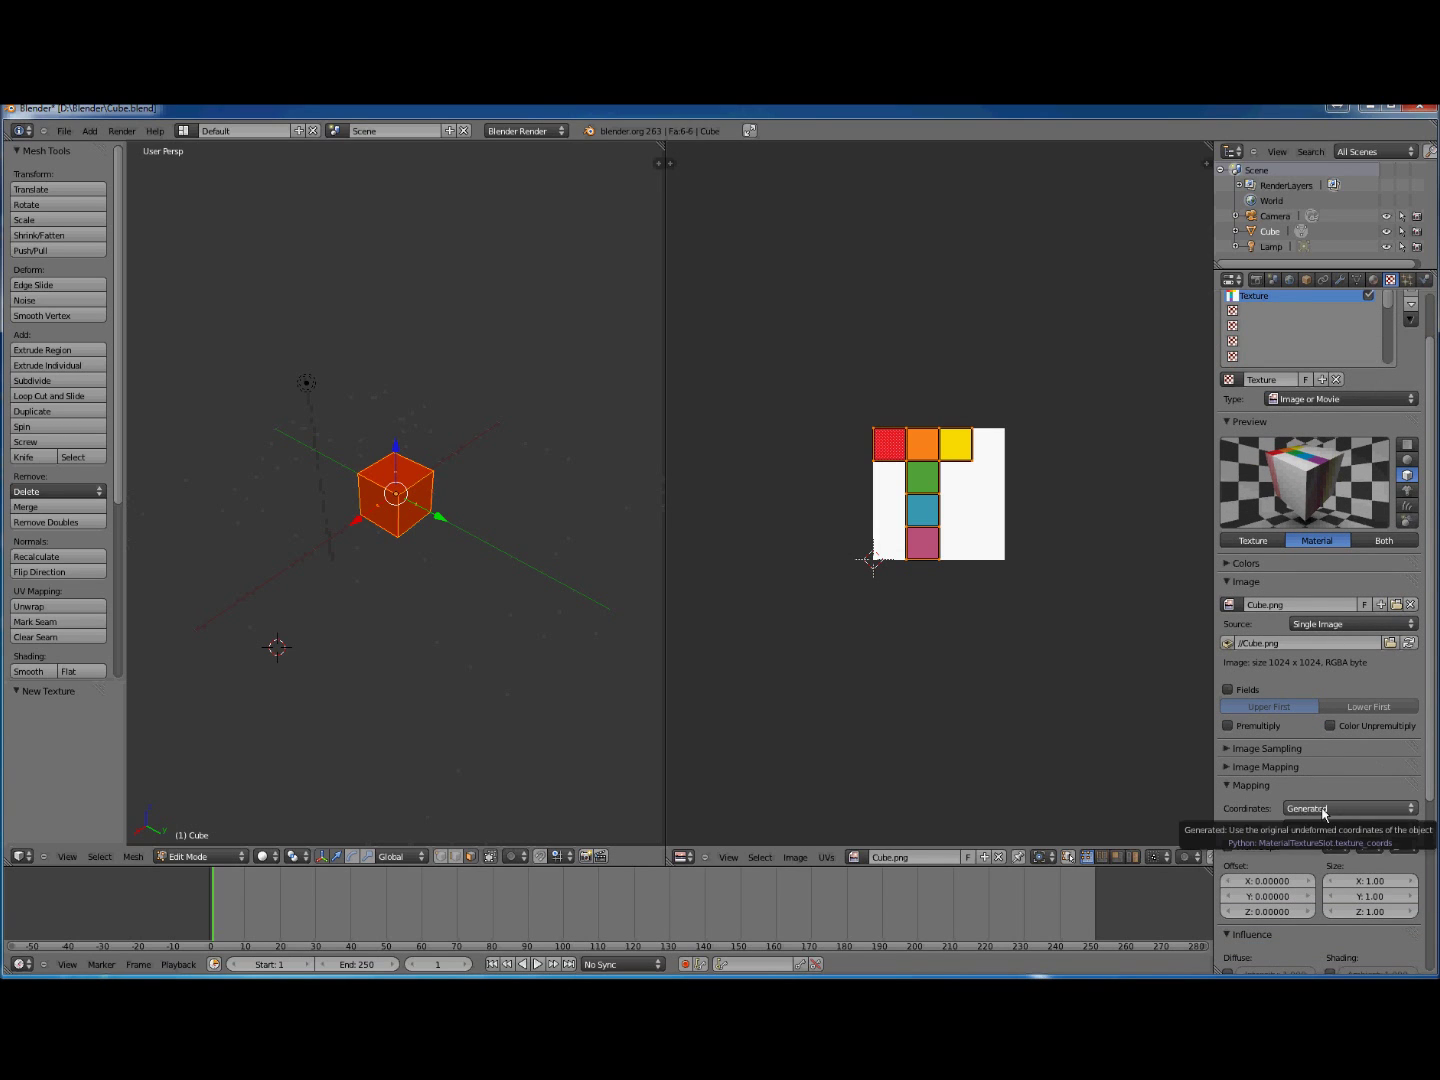
click(1327, 813)
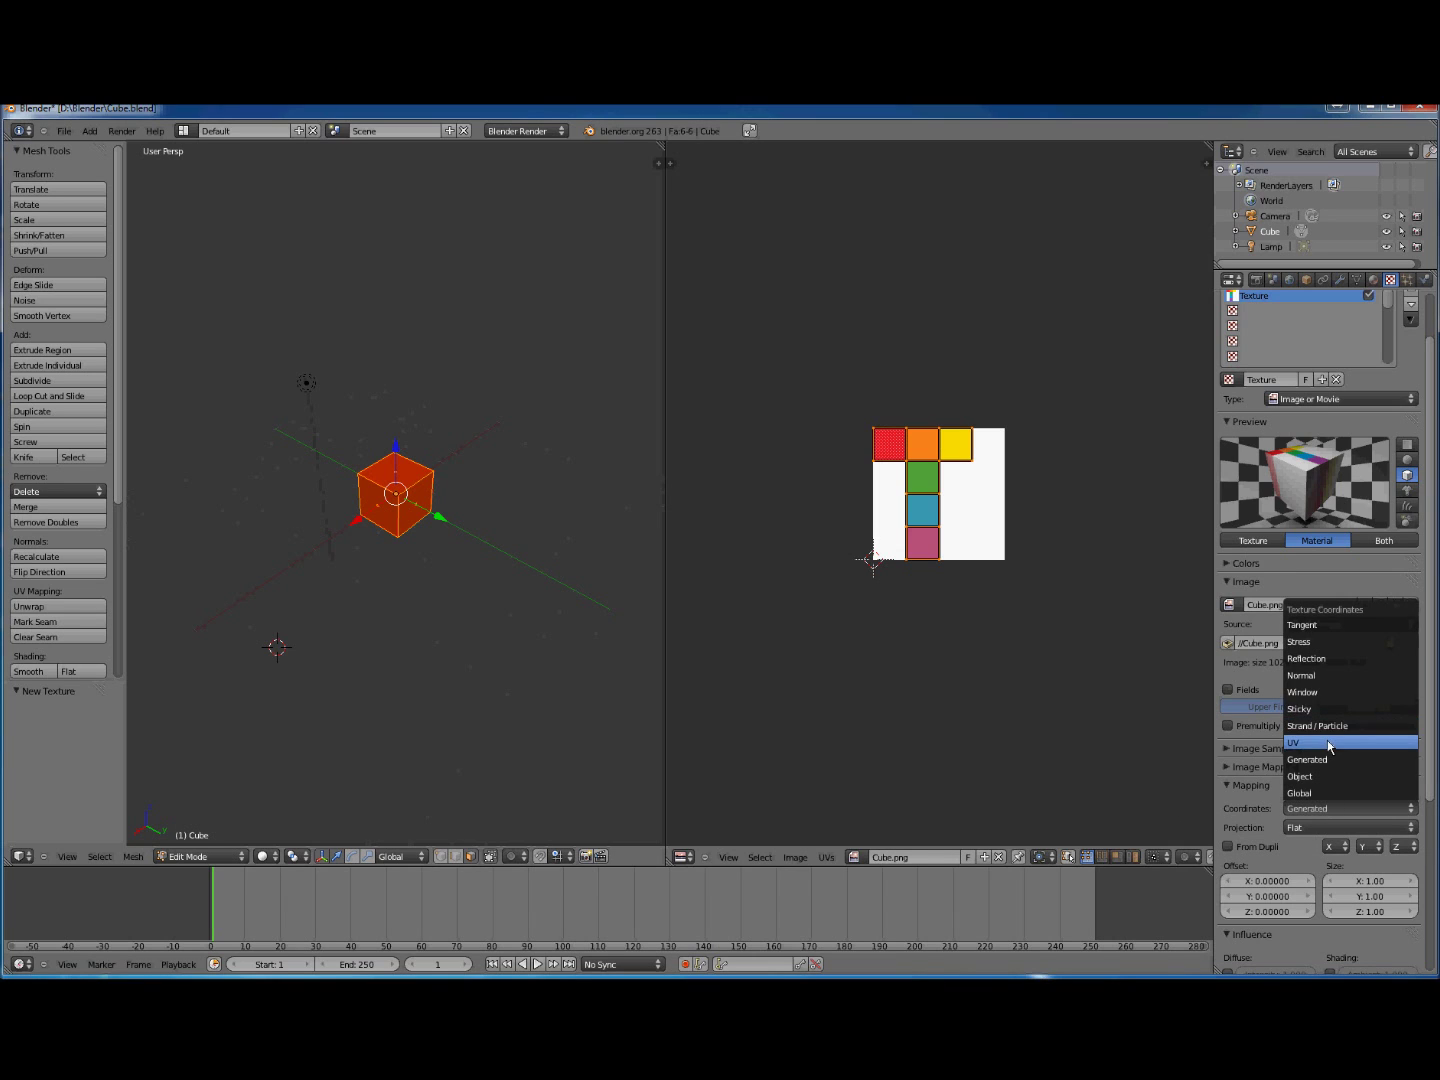
click(1327, 745)
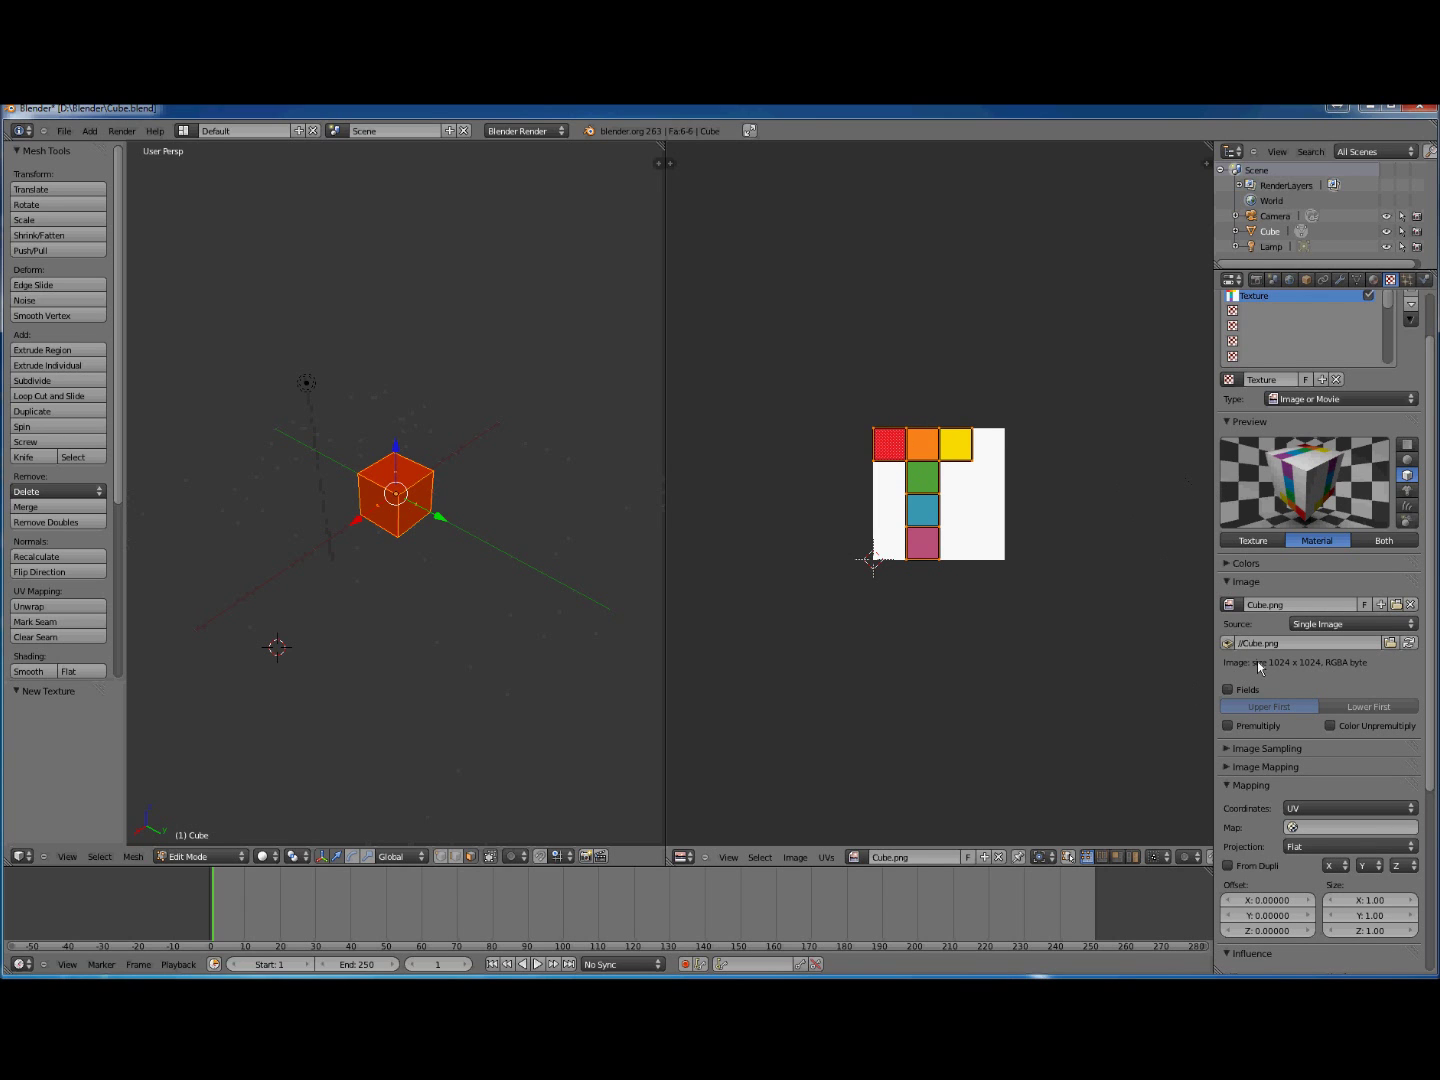
scroll(1257, 662, down, 7)
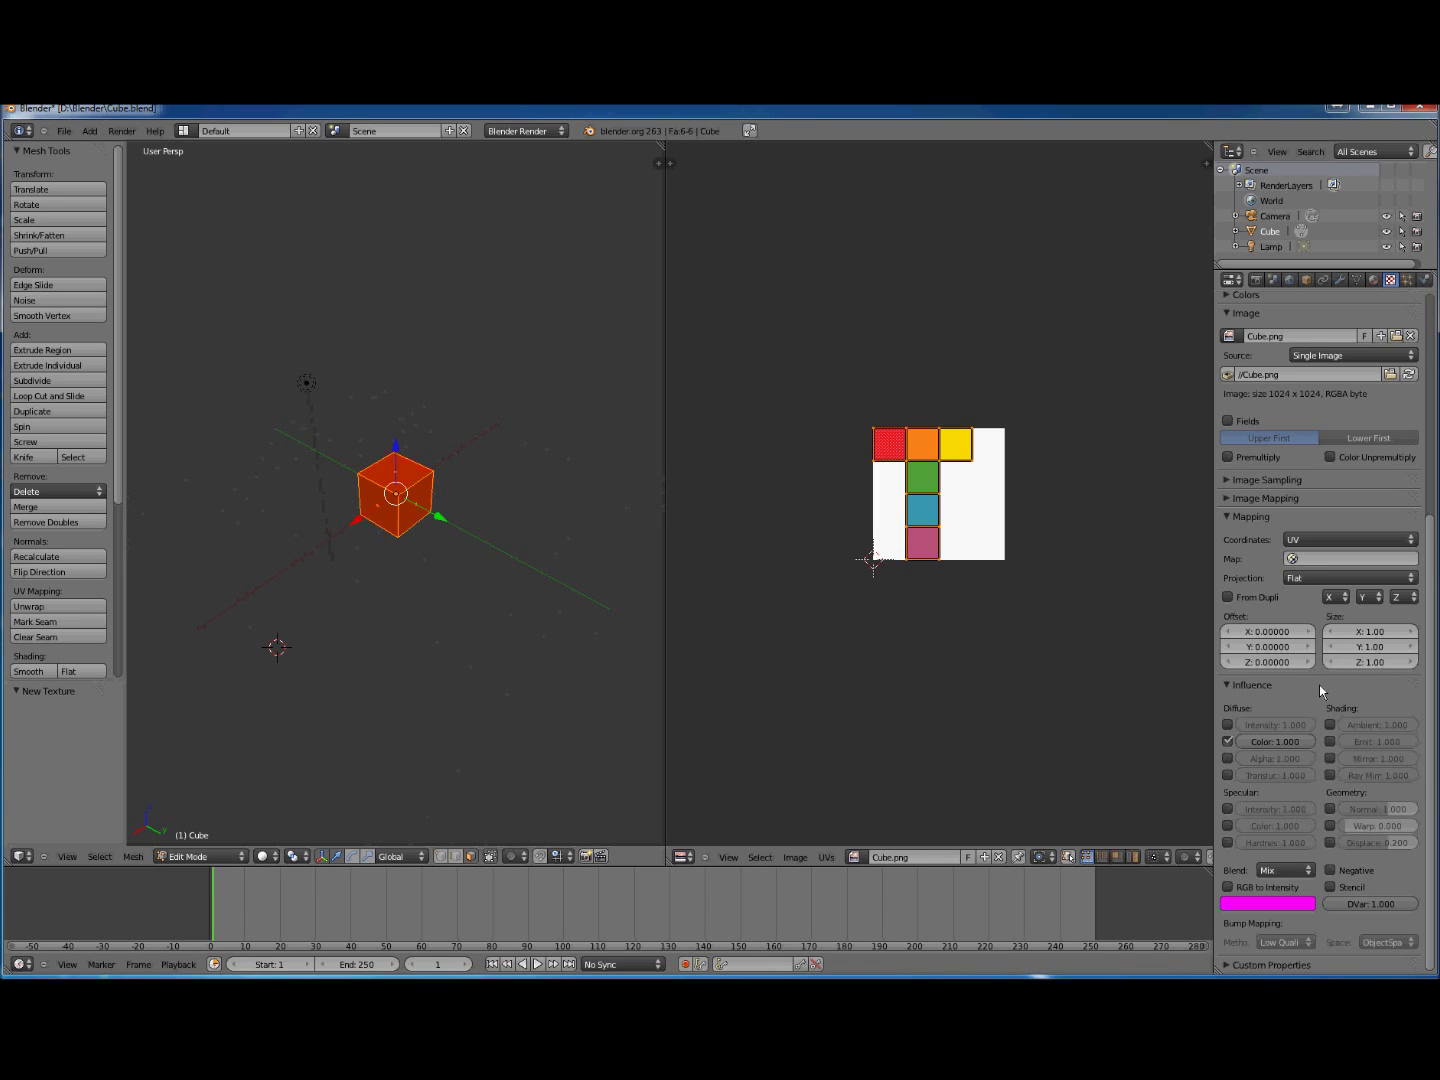
scroll(1302, 686, up, 7)
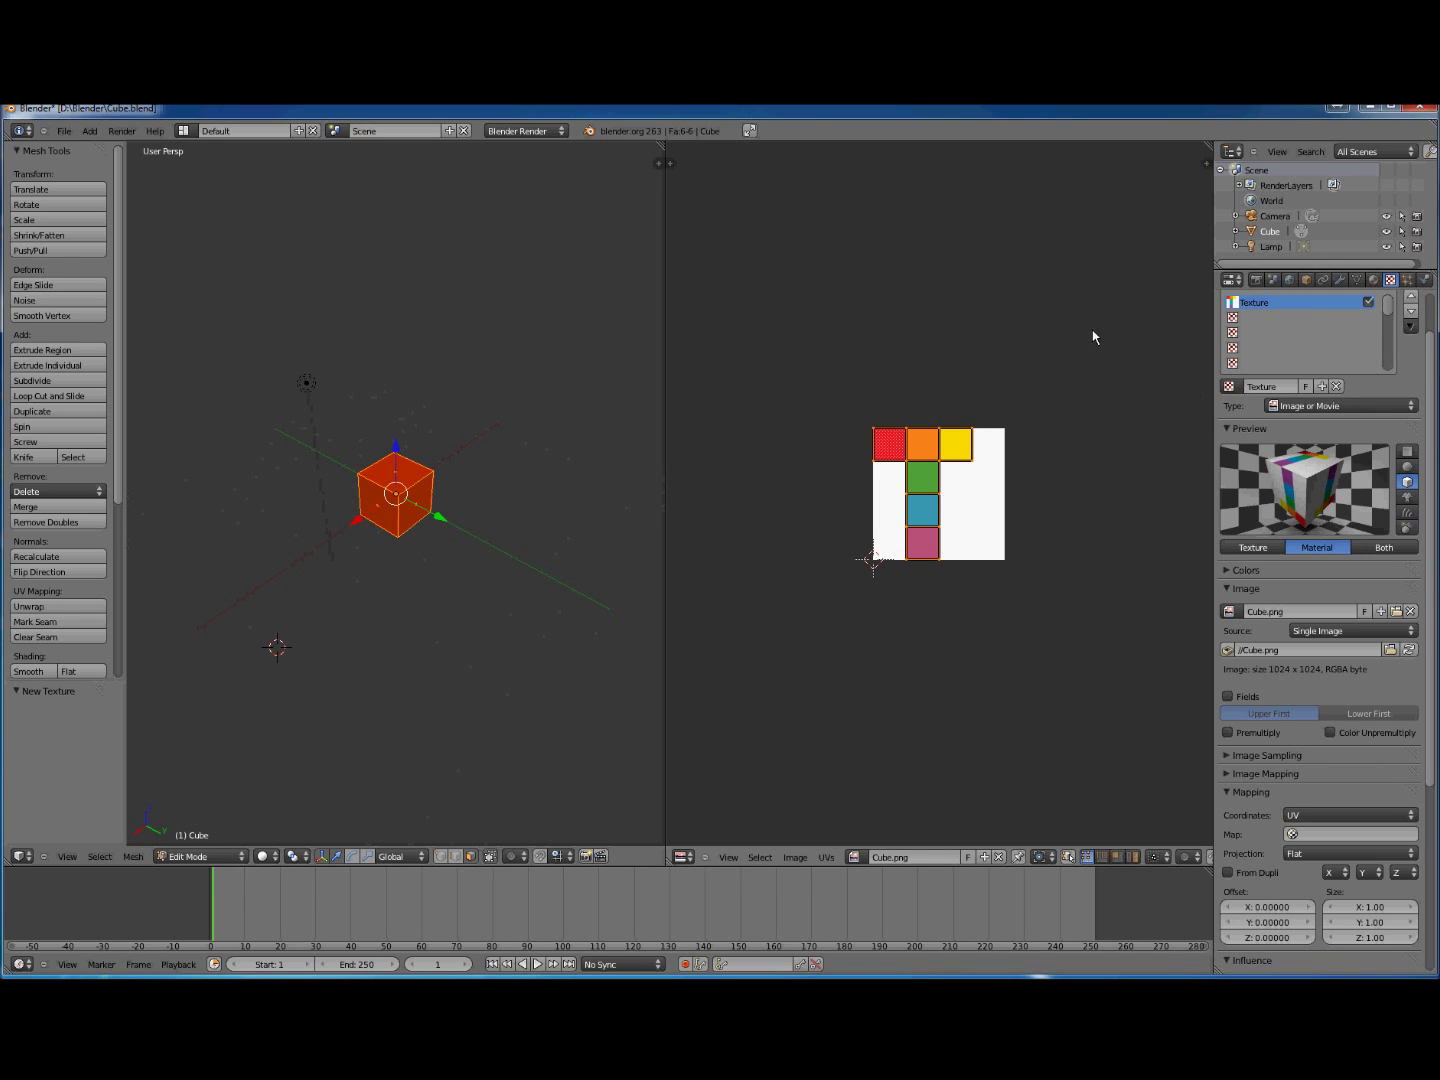
key(F12)
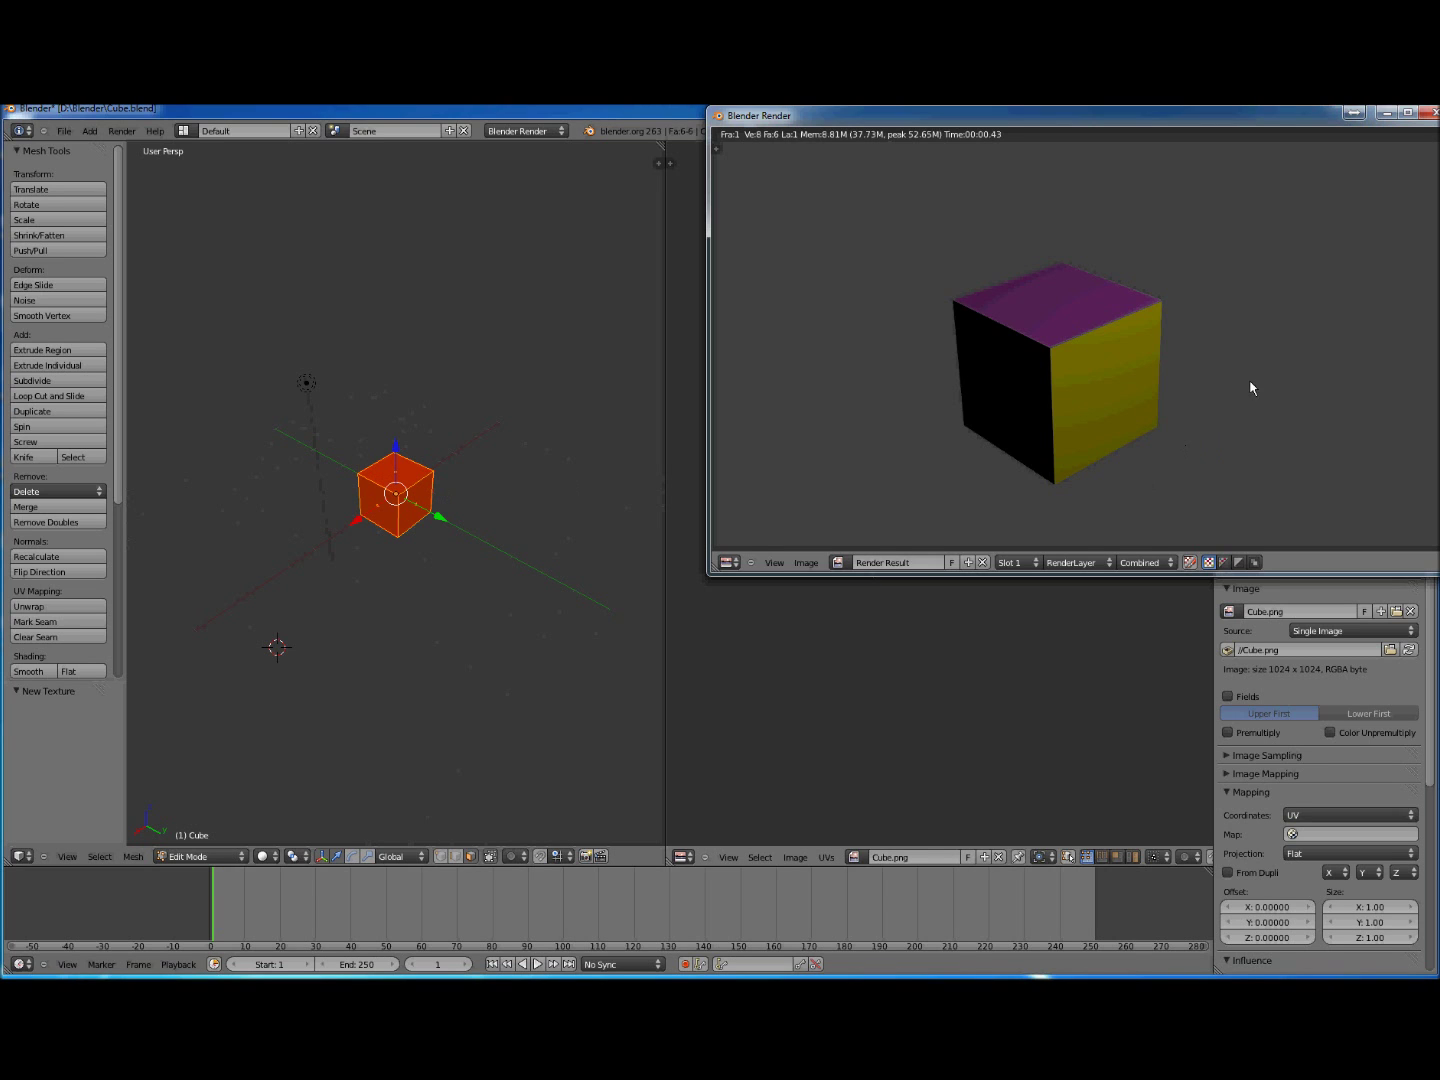
click(1427, 118)
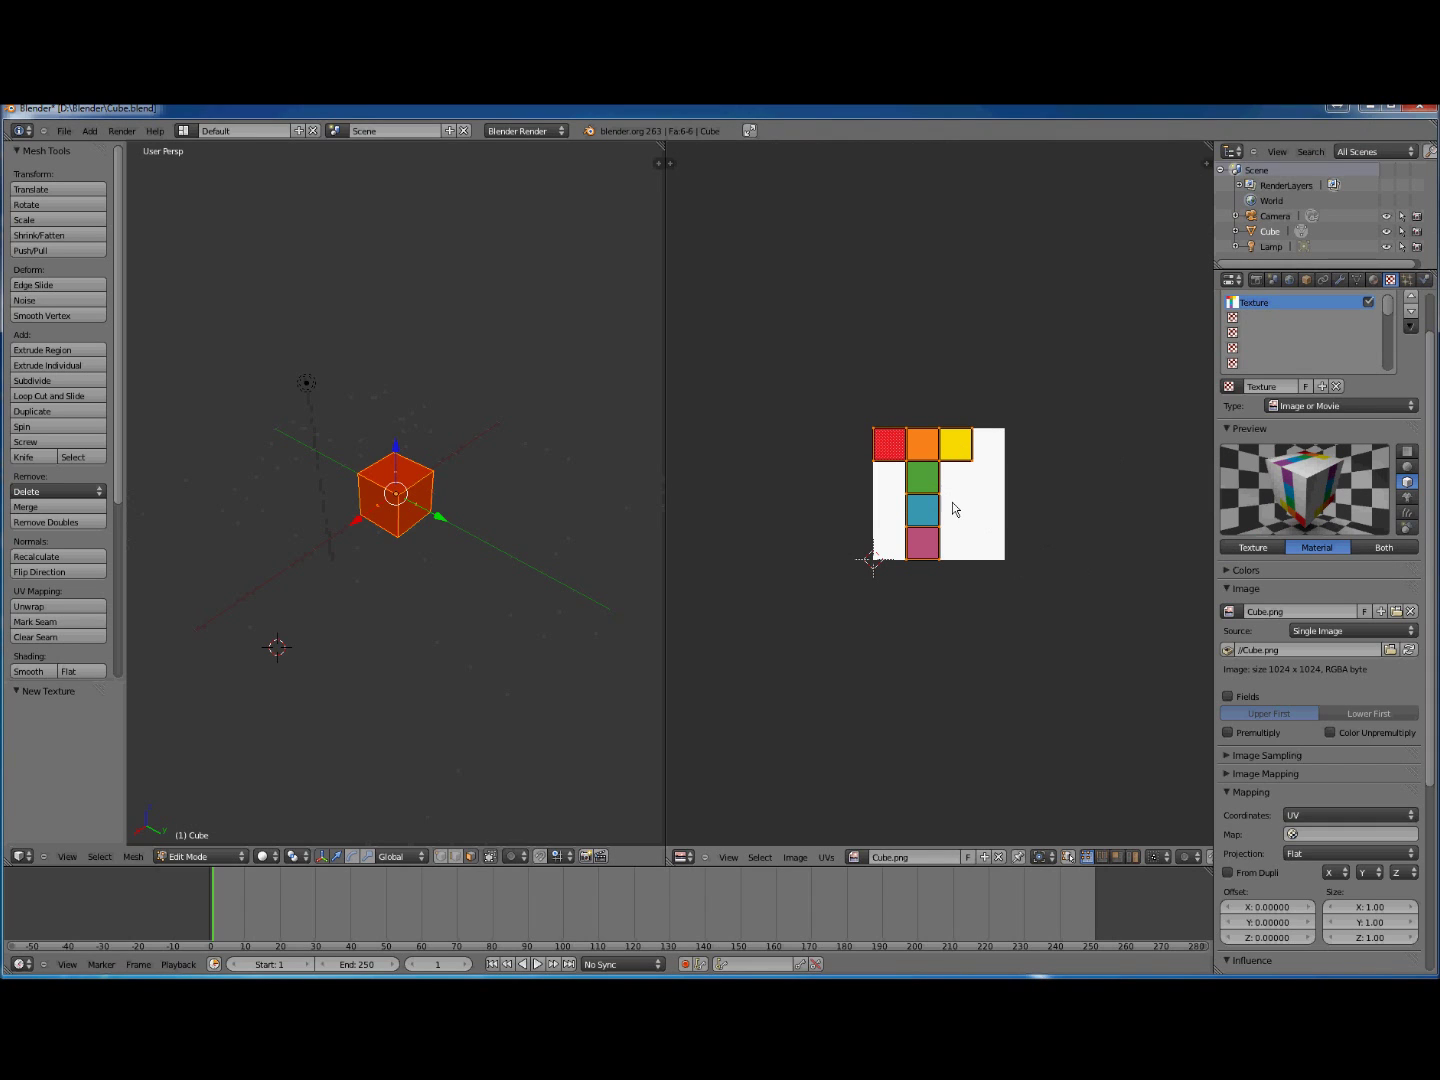
key(F12)
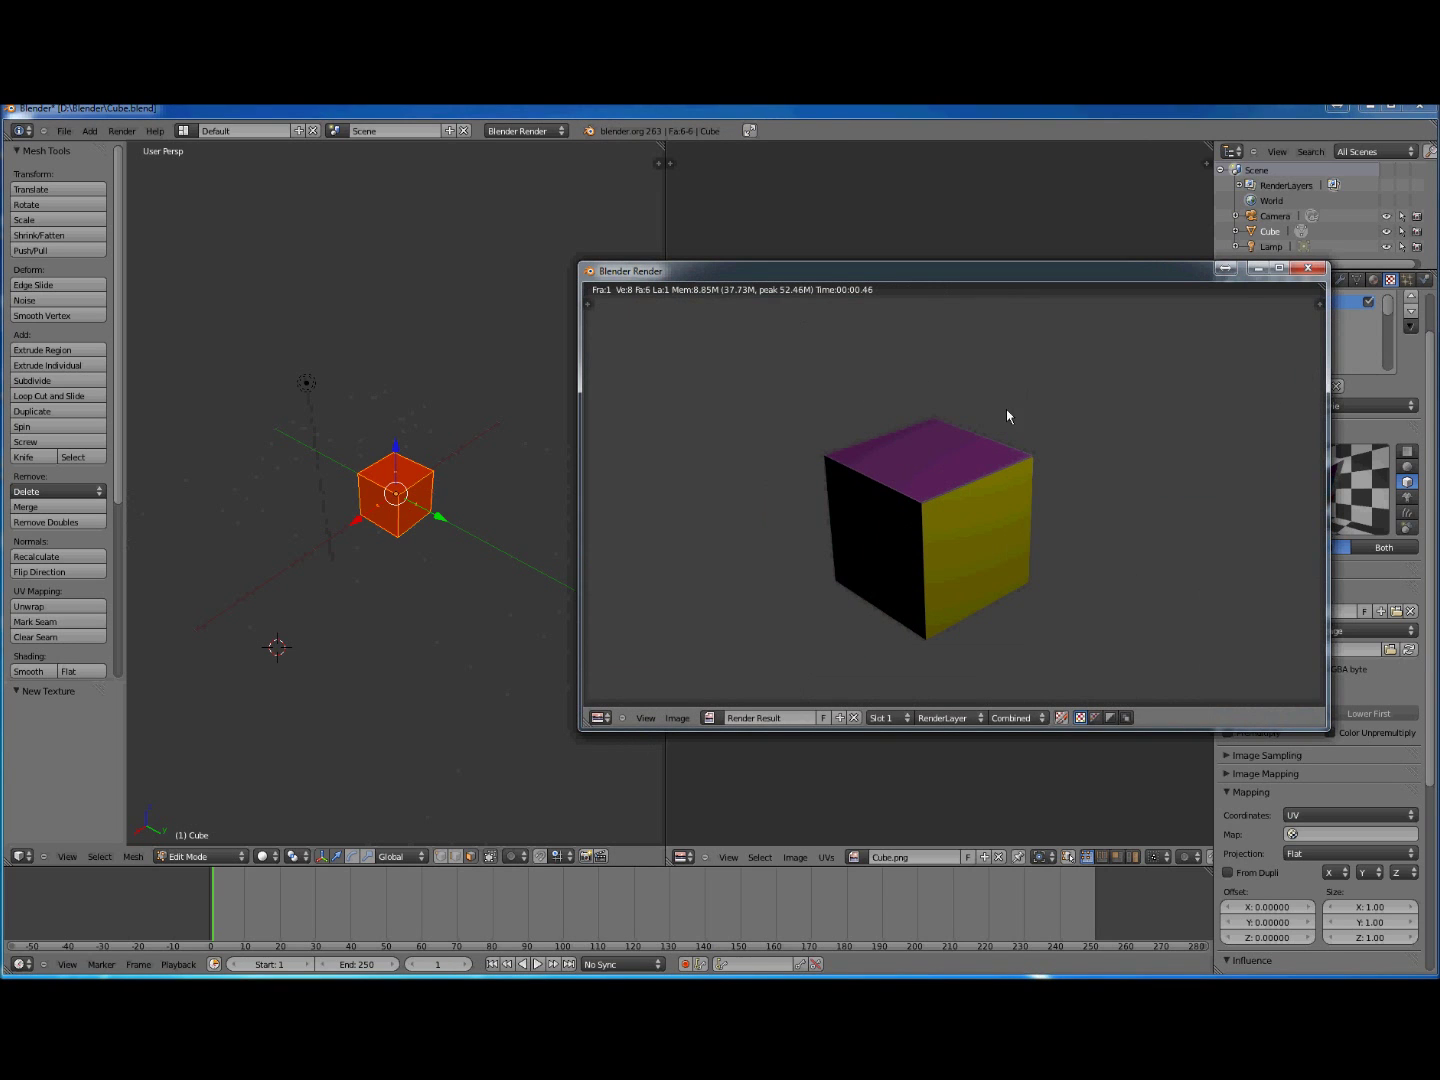
click(1307, 267)
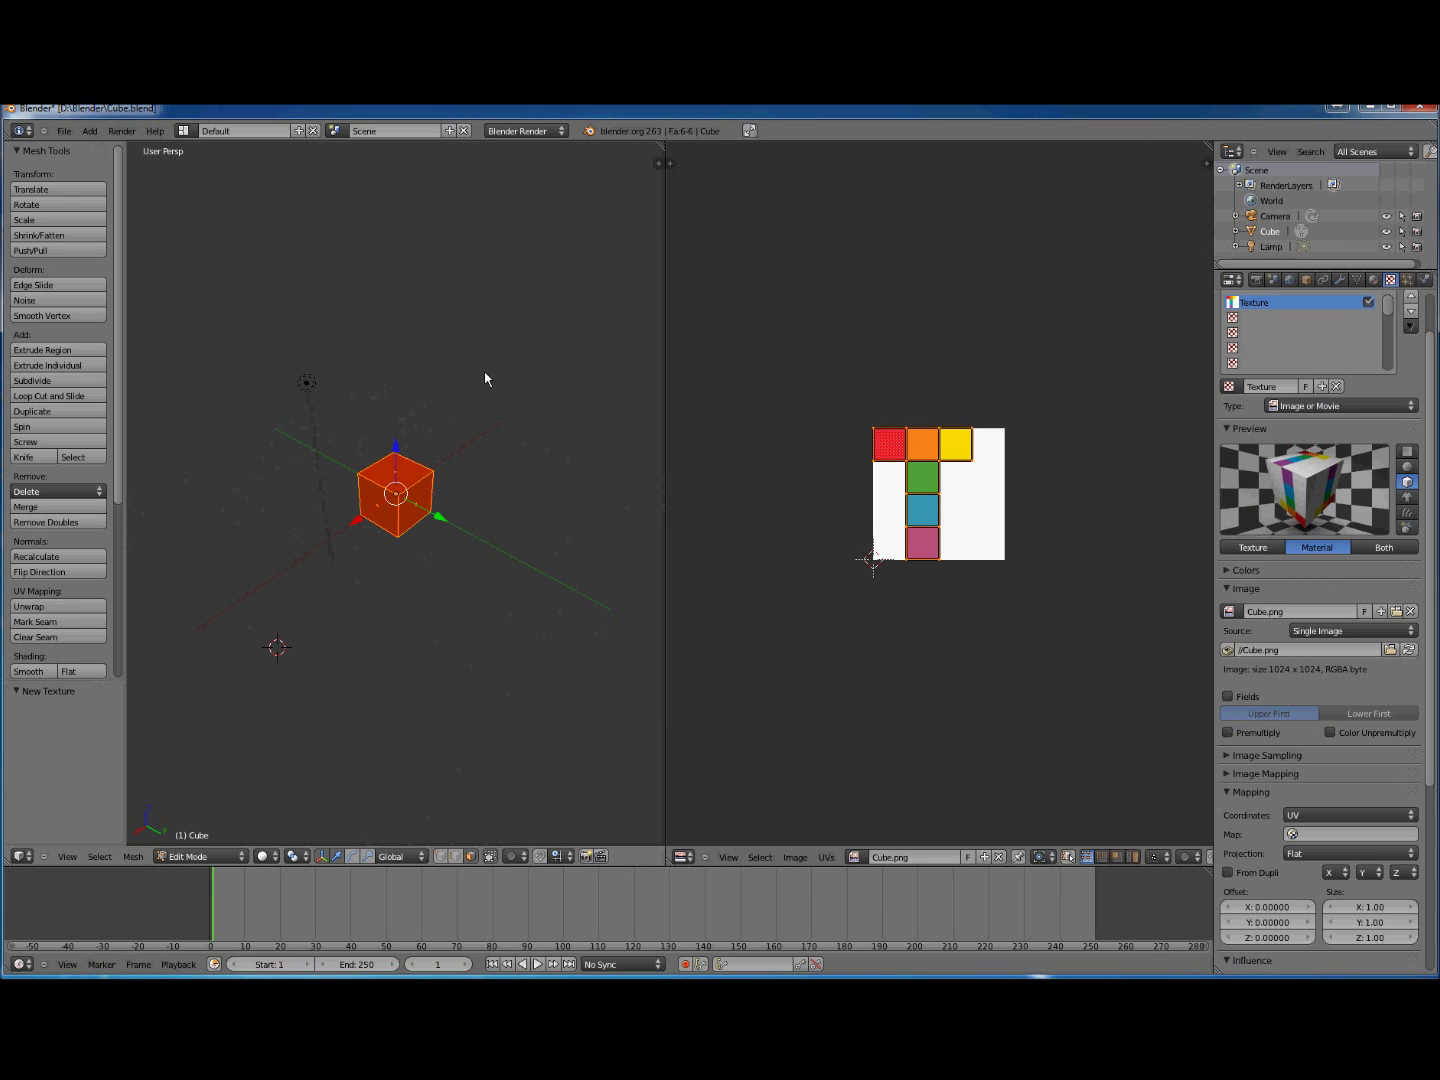
click(483, 372)
Step: In the N panel's Display section, set Shading to GLSL and enable Textured Solid
key(n)
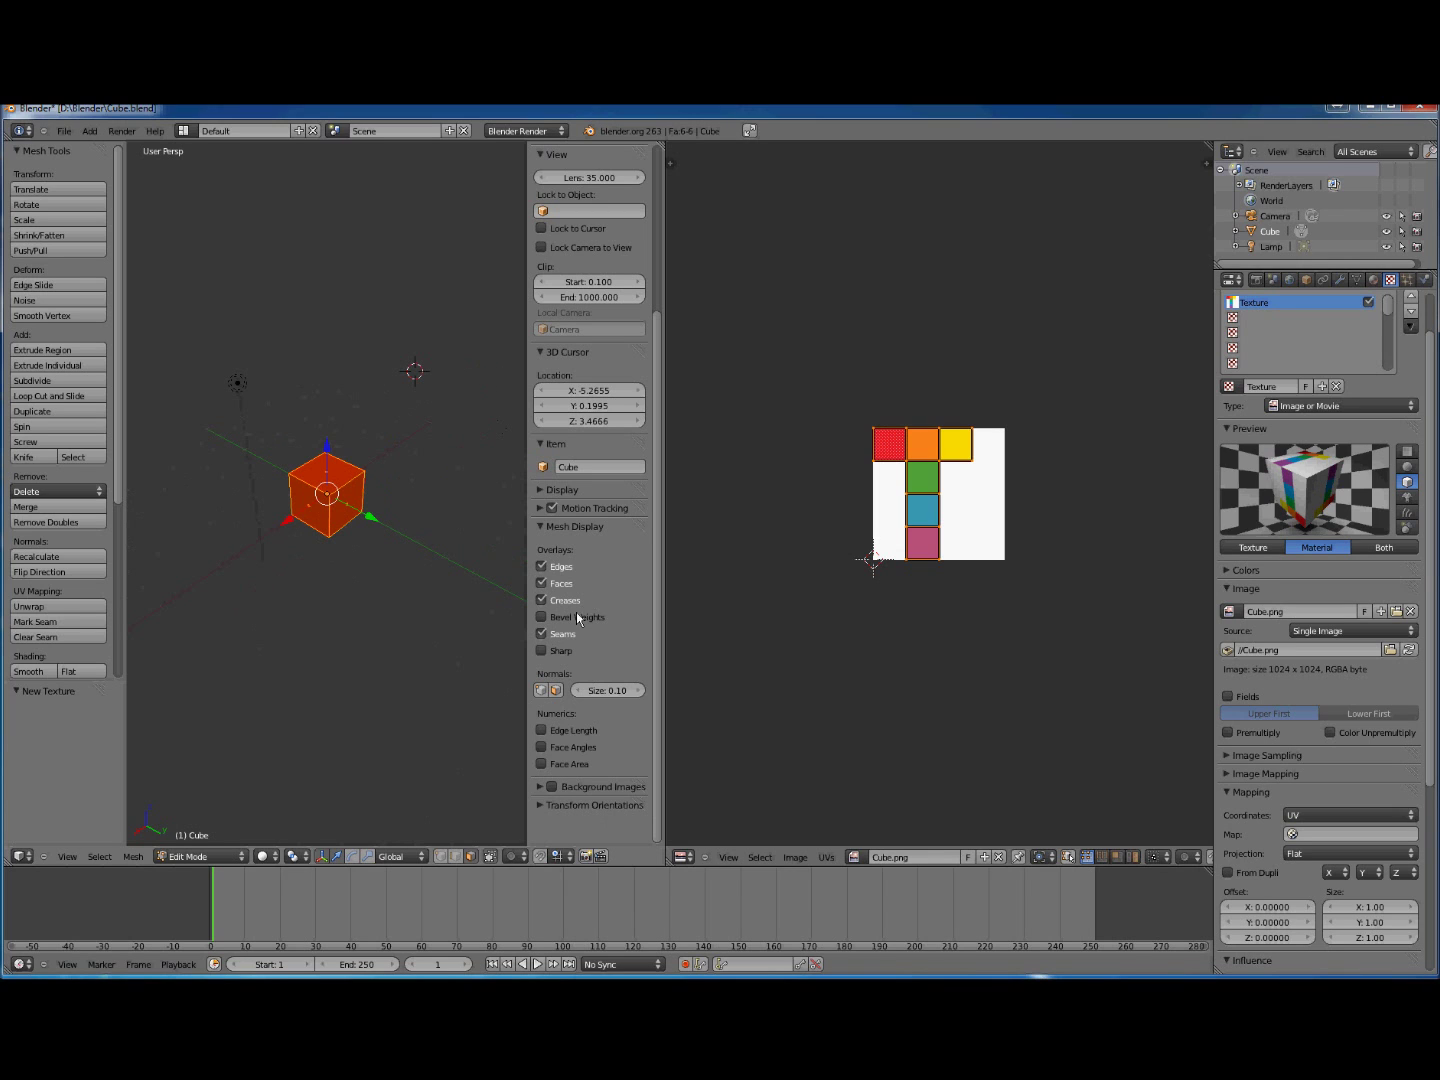
click(540, 491)
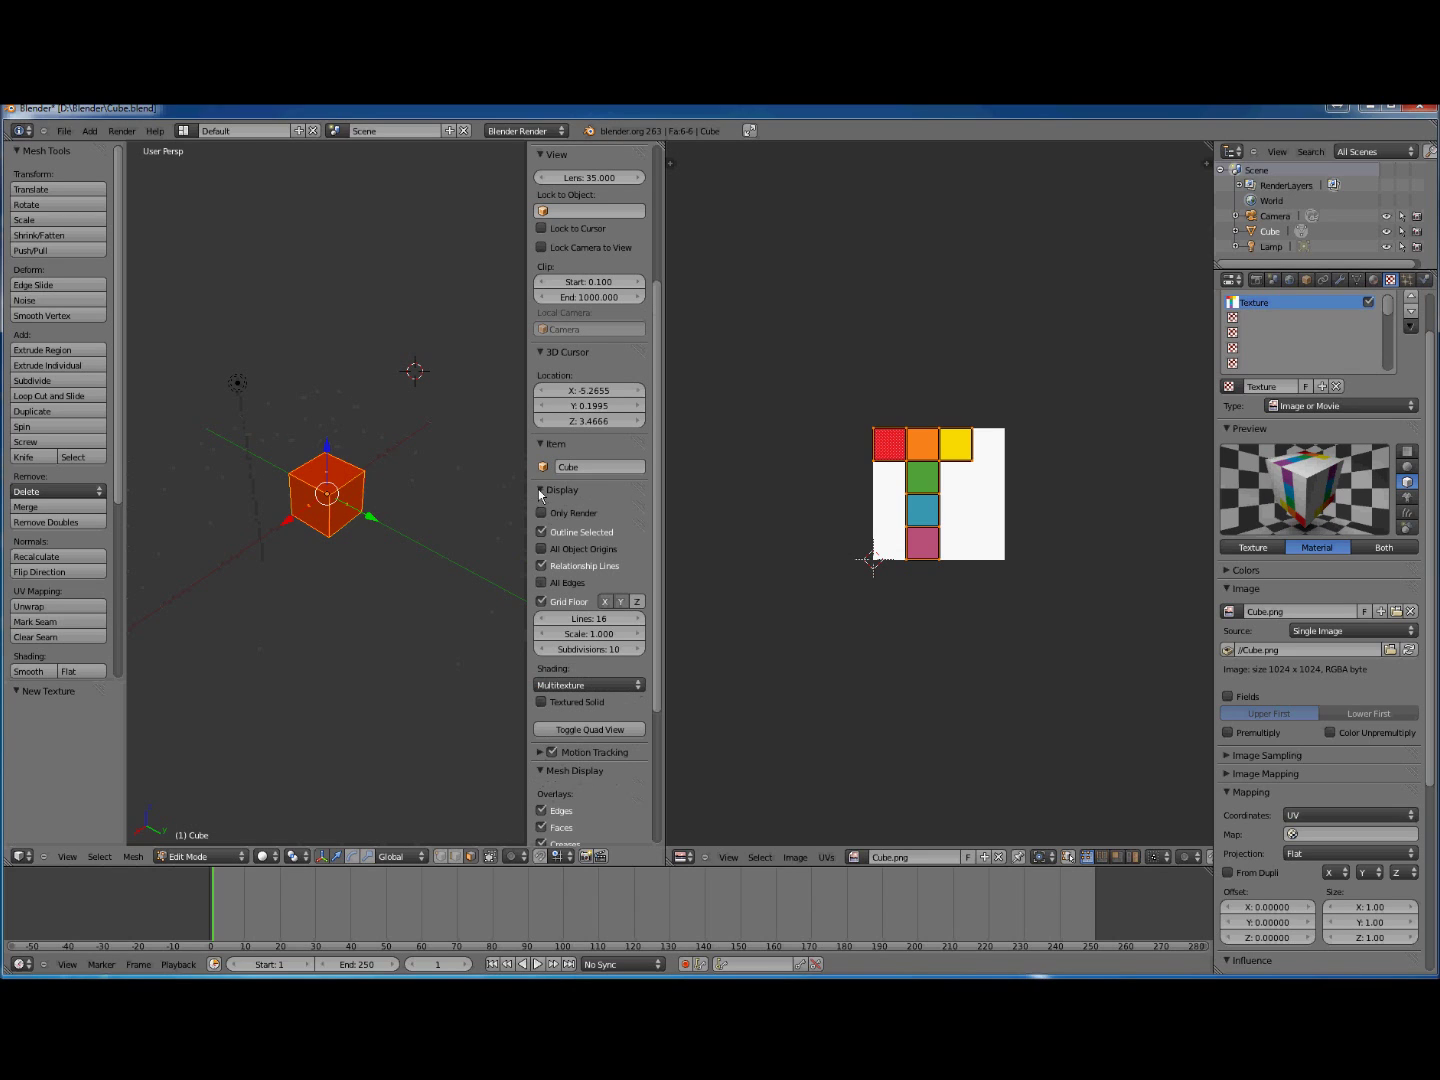
click(562, 687)
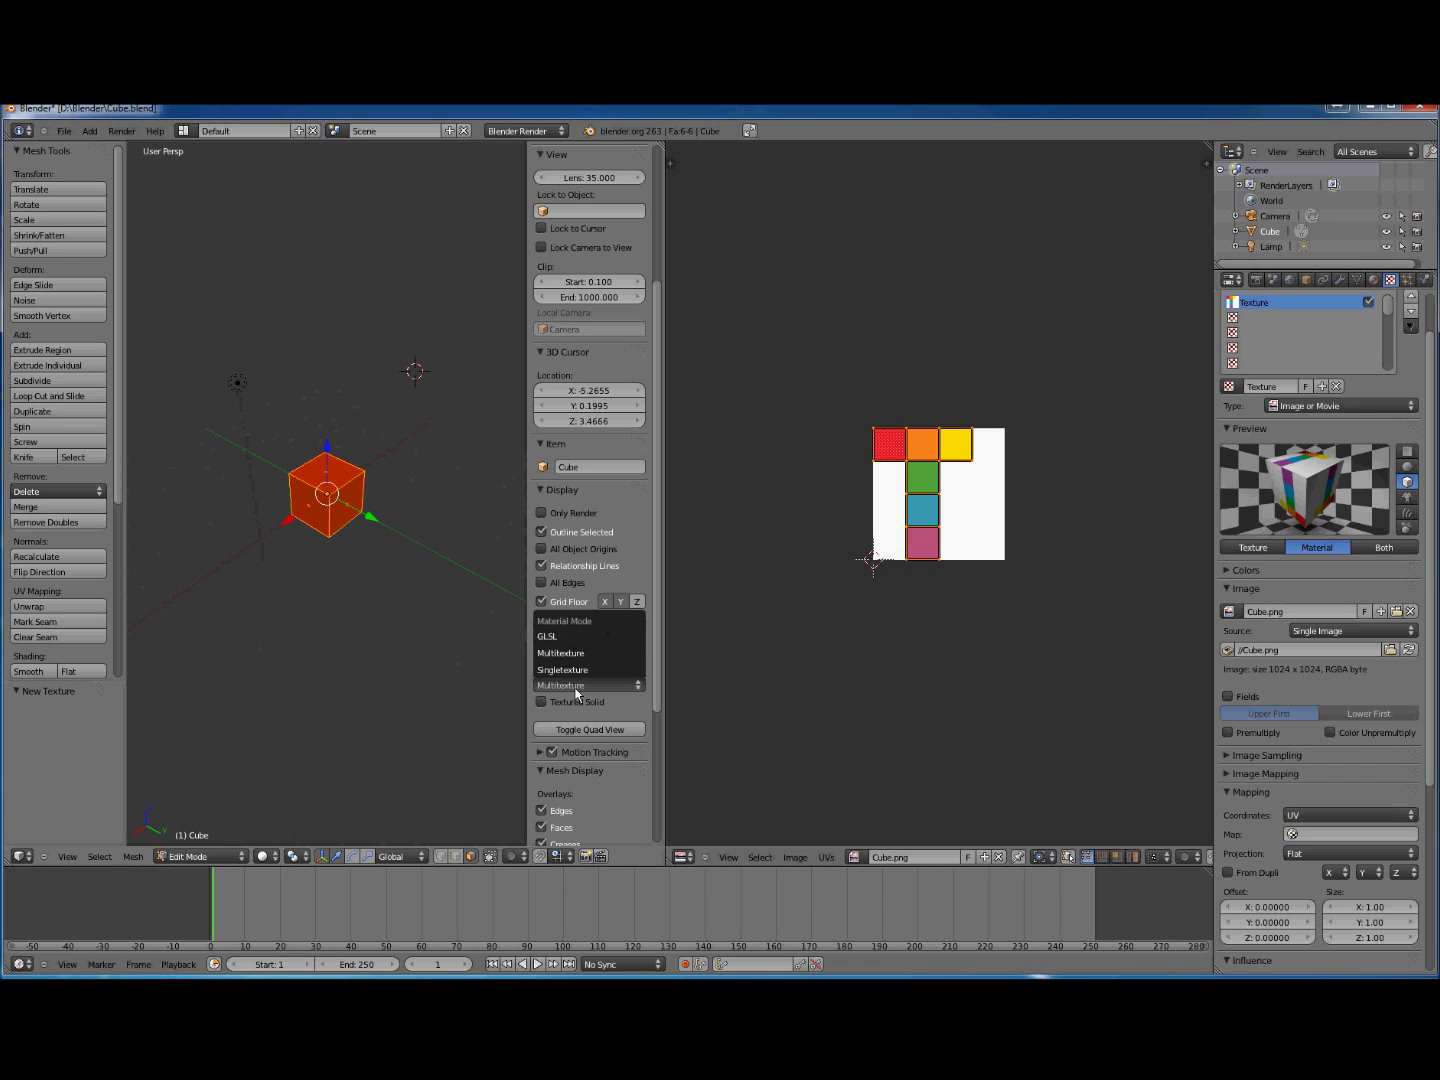
click(571, 635)
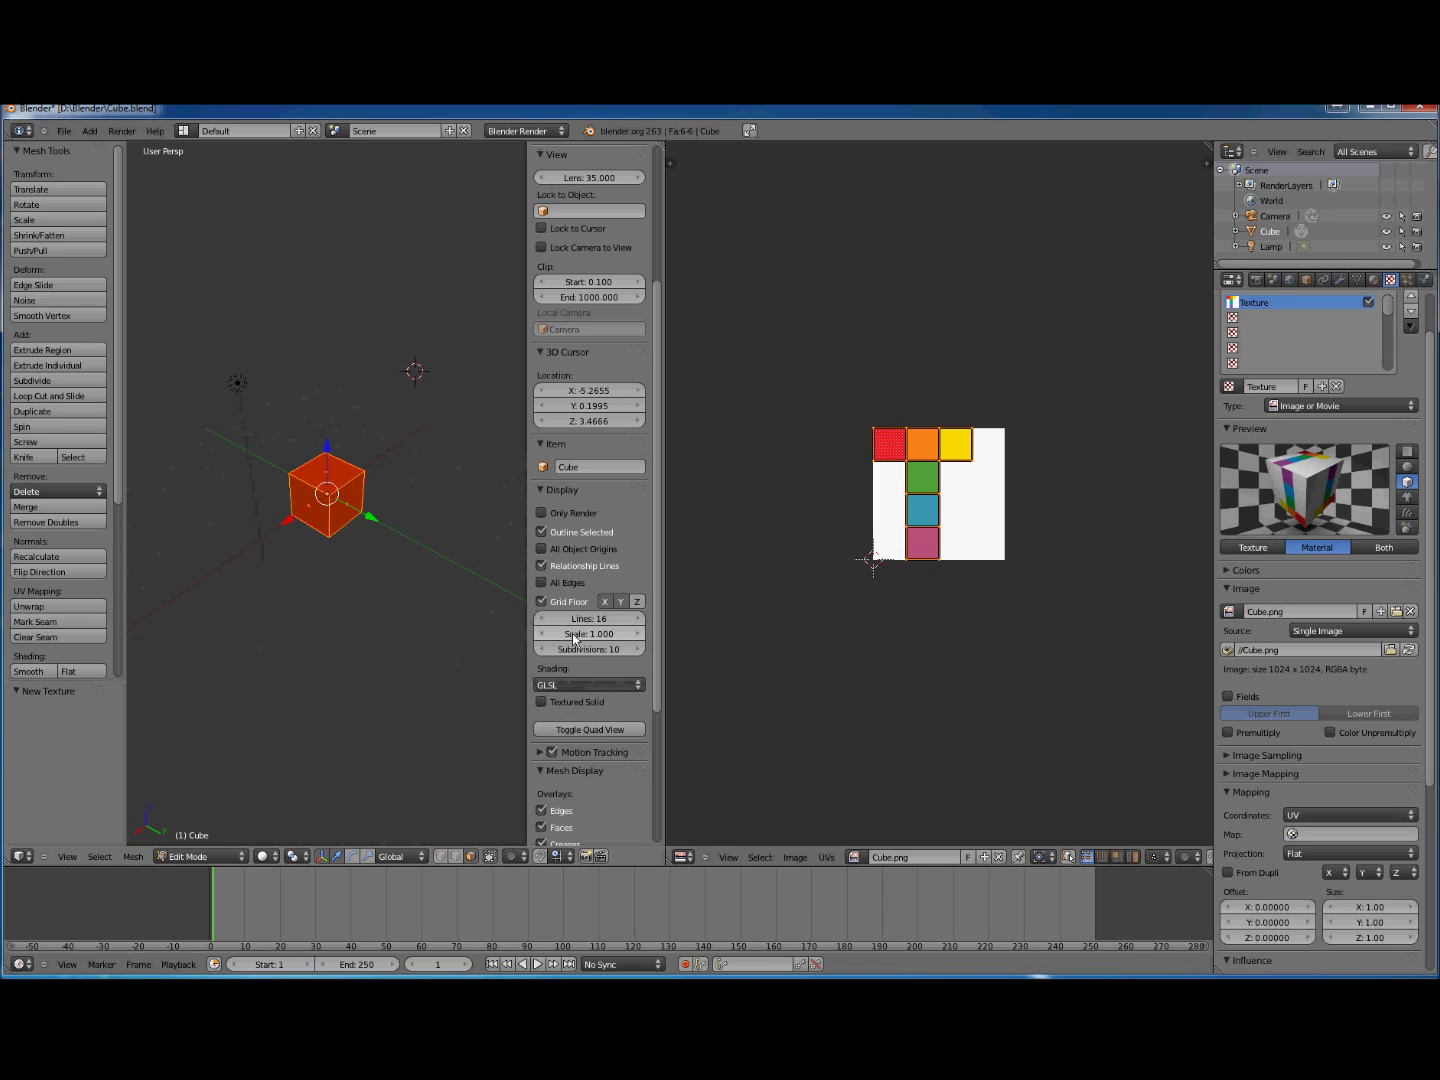
click(543, 704)
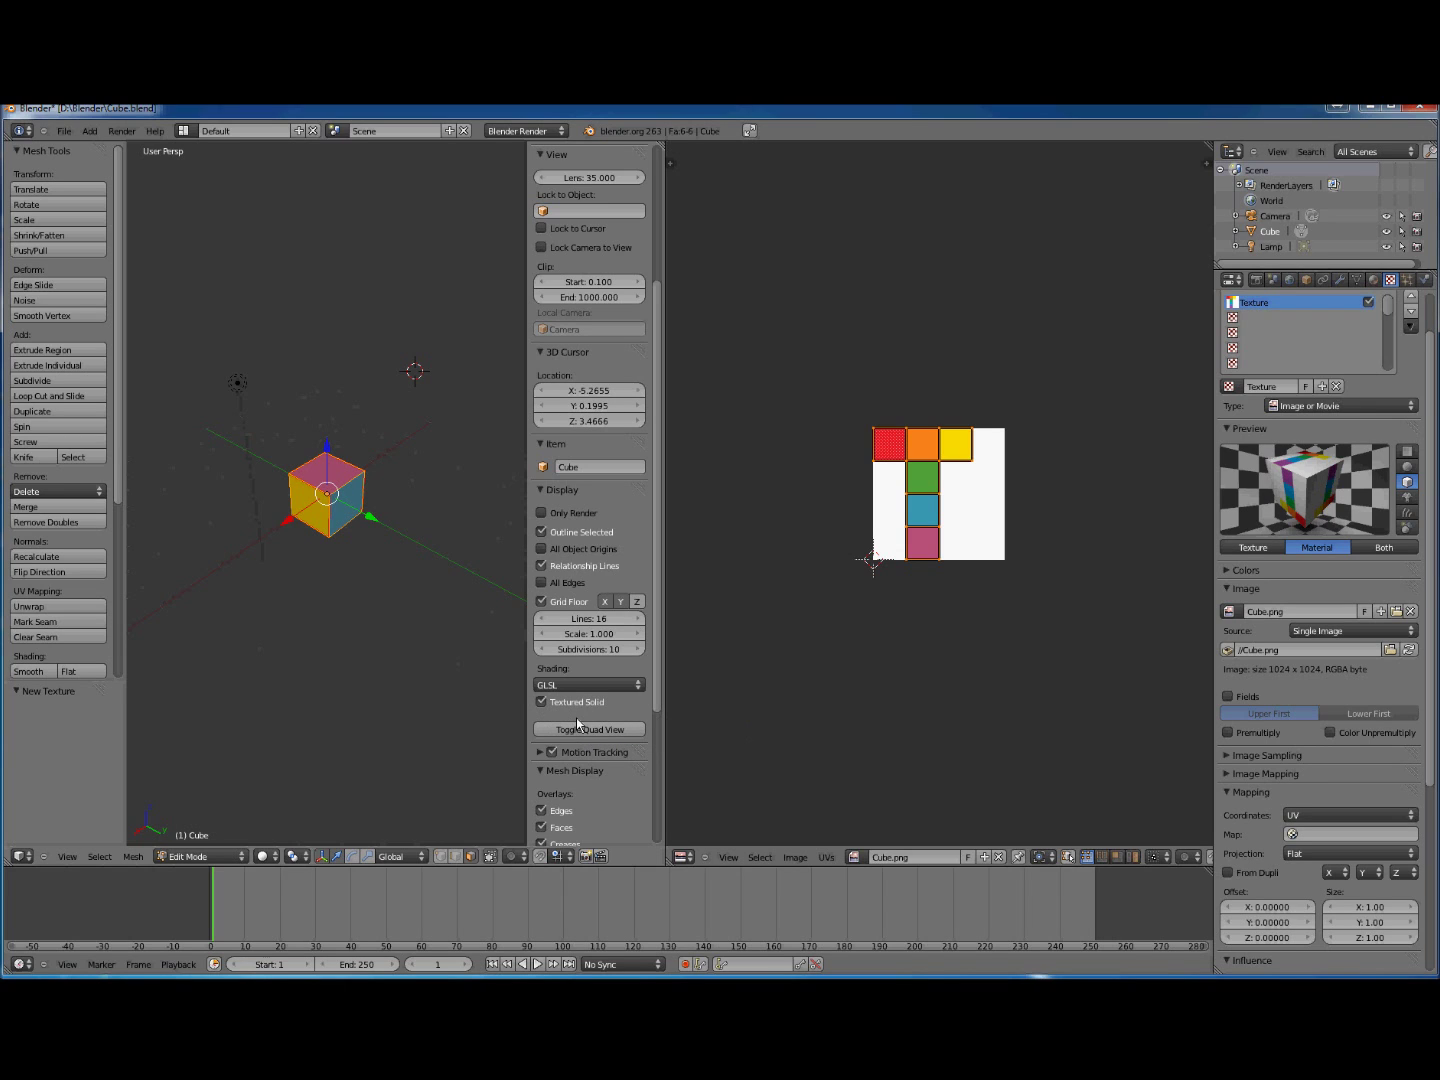
key(n)
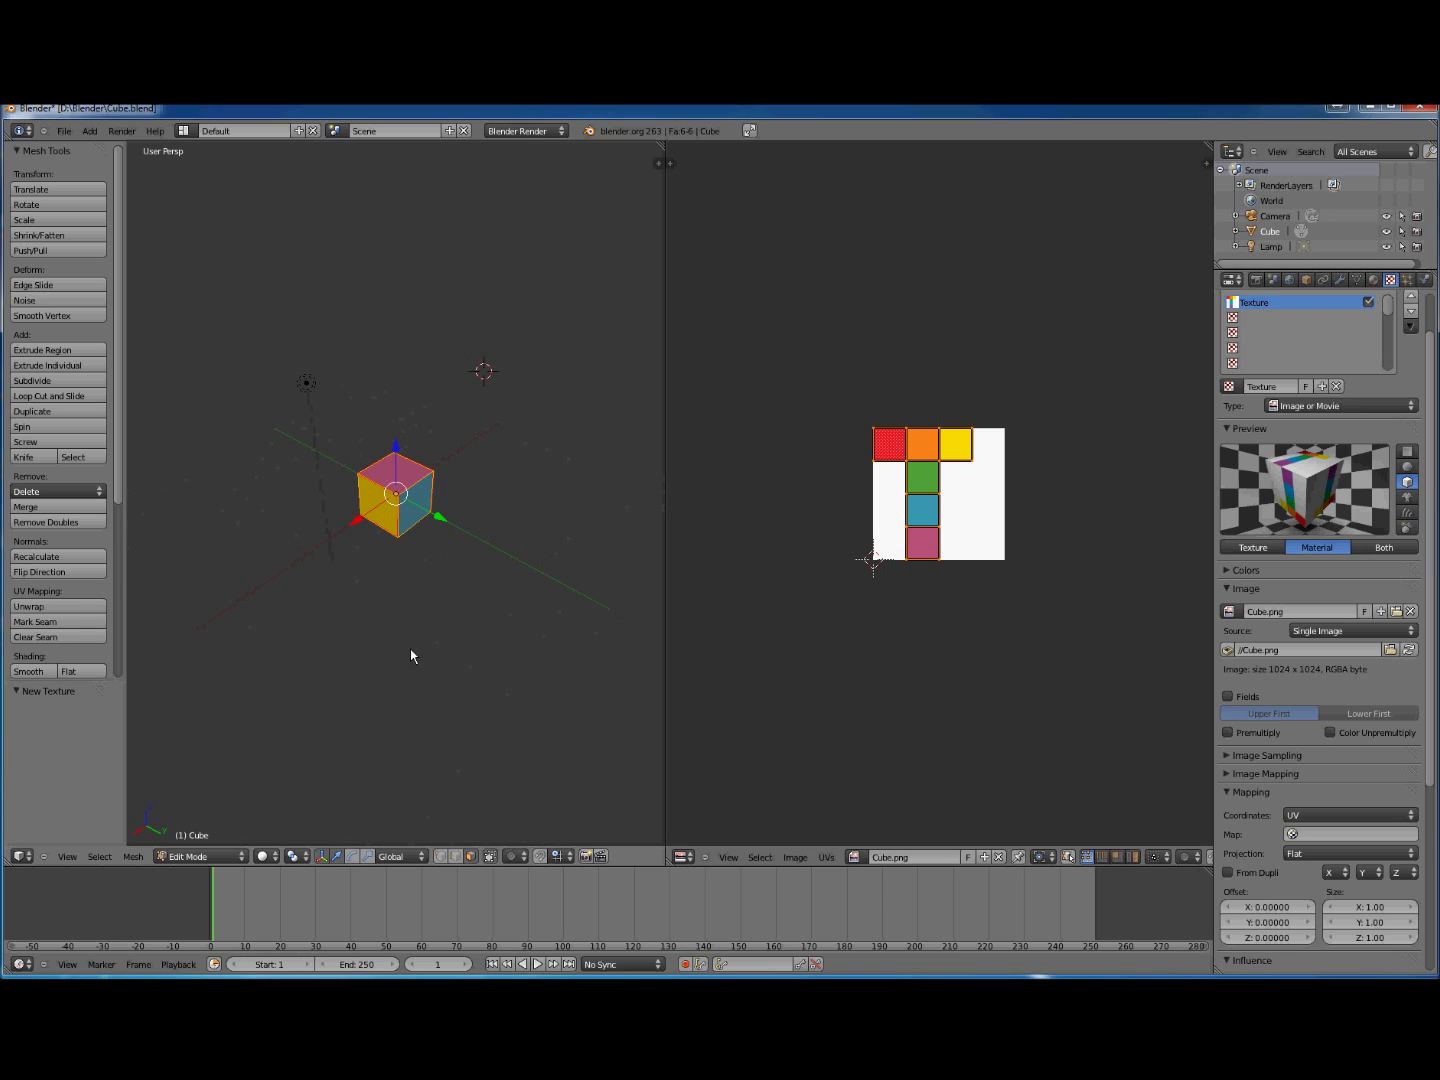
Step: Switch to Object Mode and orbit and zoom to inspect the cube's purple, yellow and blue faces
key(Tab)
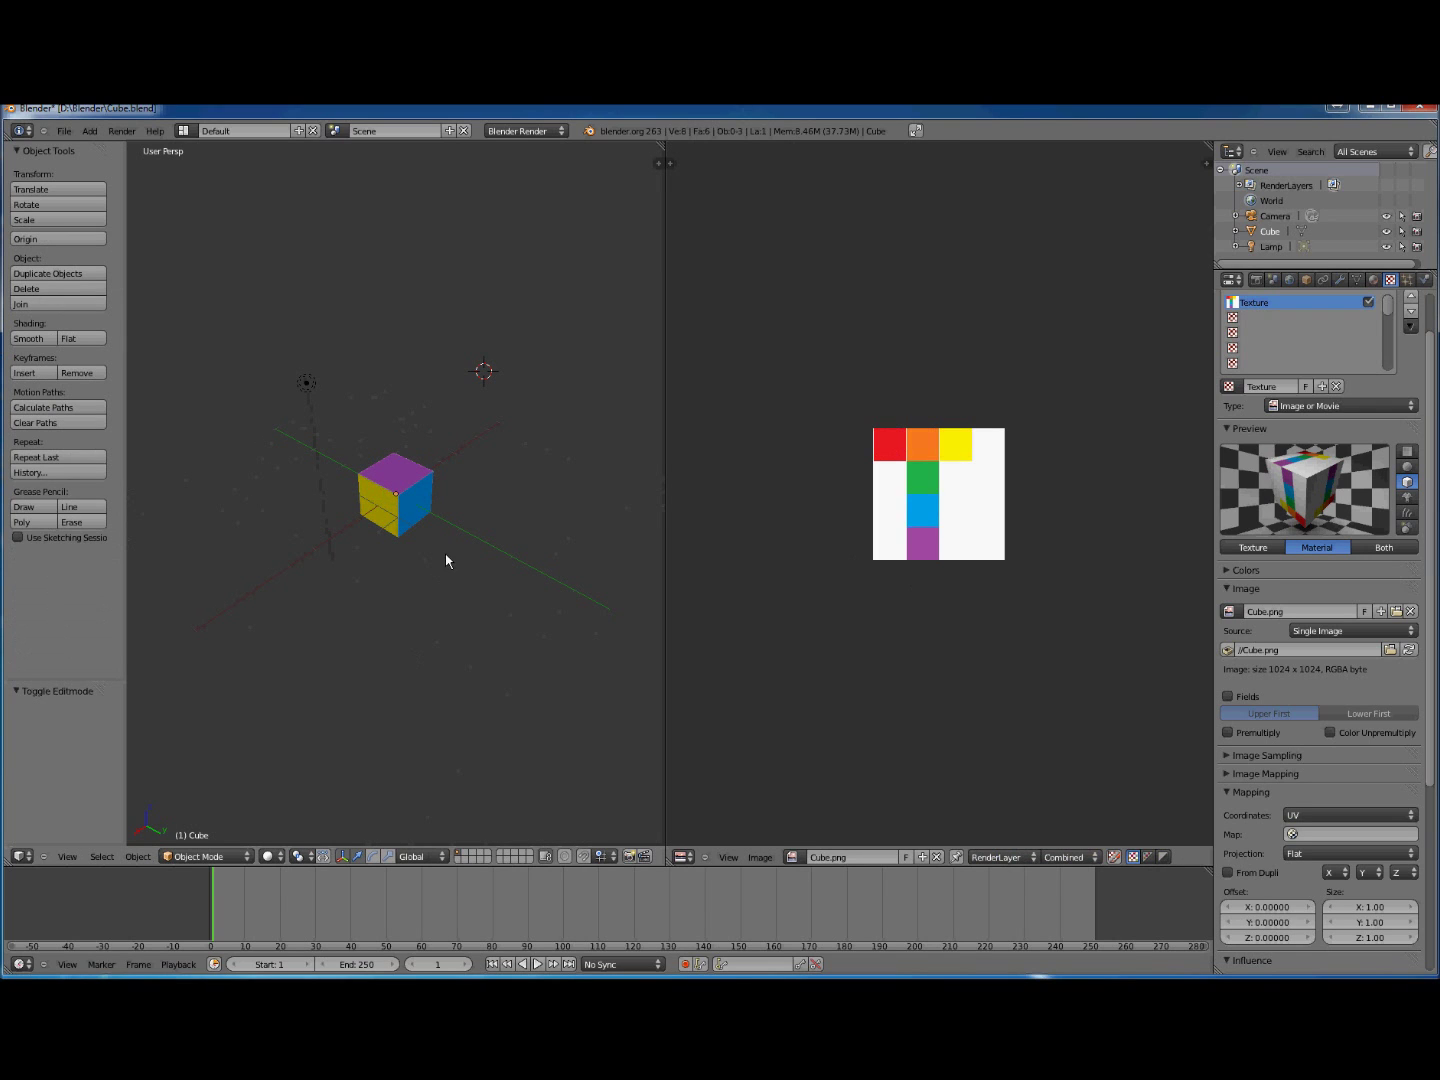
middle_drag(451, 559, 490, 604)
scroll(479, 588, up, 2)
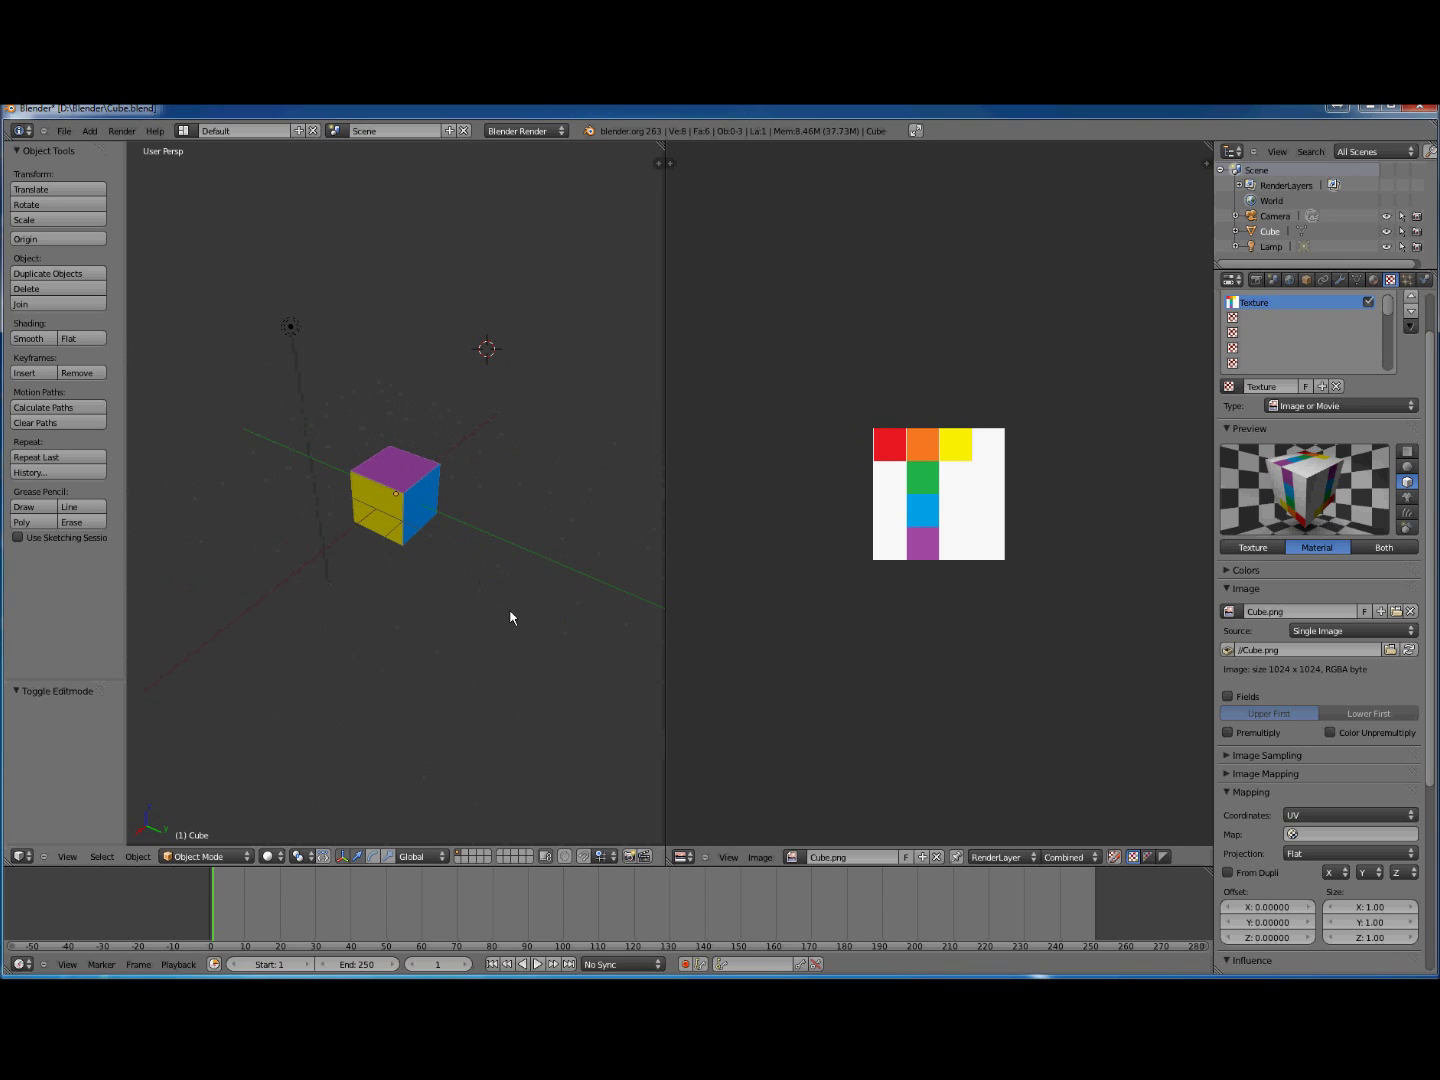
mouse_move(509, 617)
middle_down()
mouse_move(447, 606)
mouse_move(284, 514)
mouse_move(448, 508)
mouse_move(507, 609)
mouse_move(334, 614)
mouse_move(289, 559)
mouse_move(405, 582)
mouse_move(504, 578)
mouse_move(559, 556)
mouse_move(491, 604)
mouse_move(320, 601)
mouse_move(293, 507)
mouse_move(460, 543)
mouse_move(546, 630)
mouse_move(410, 632)
mouse_move(470, 643)
mouse_move(487, 615)
middle_up()
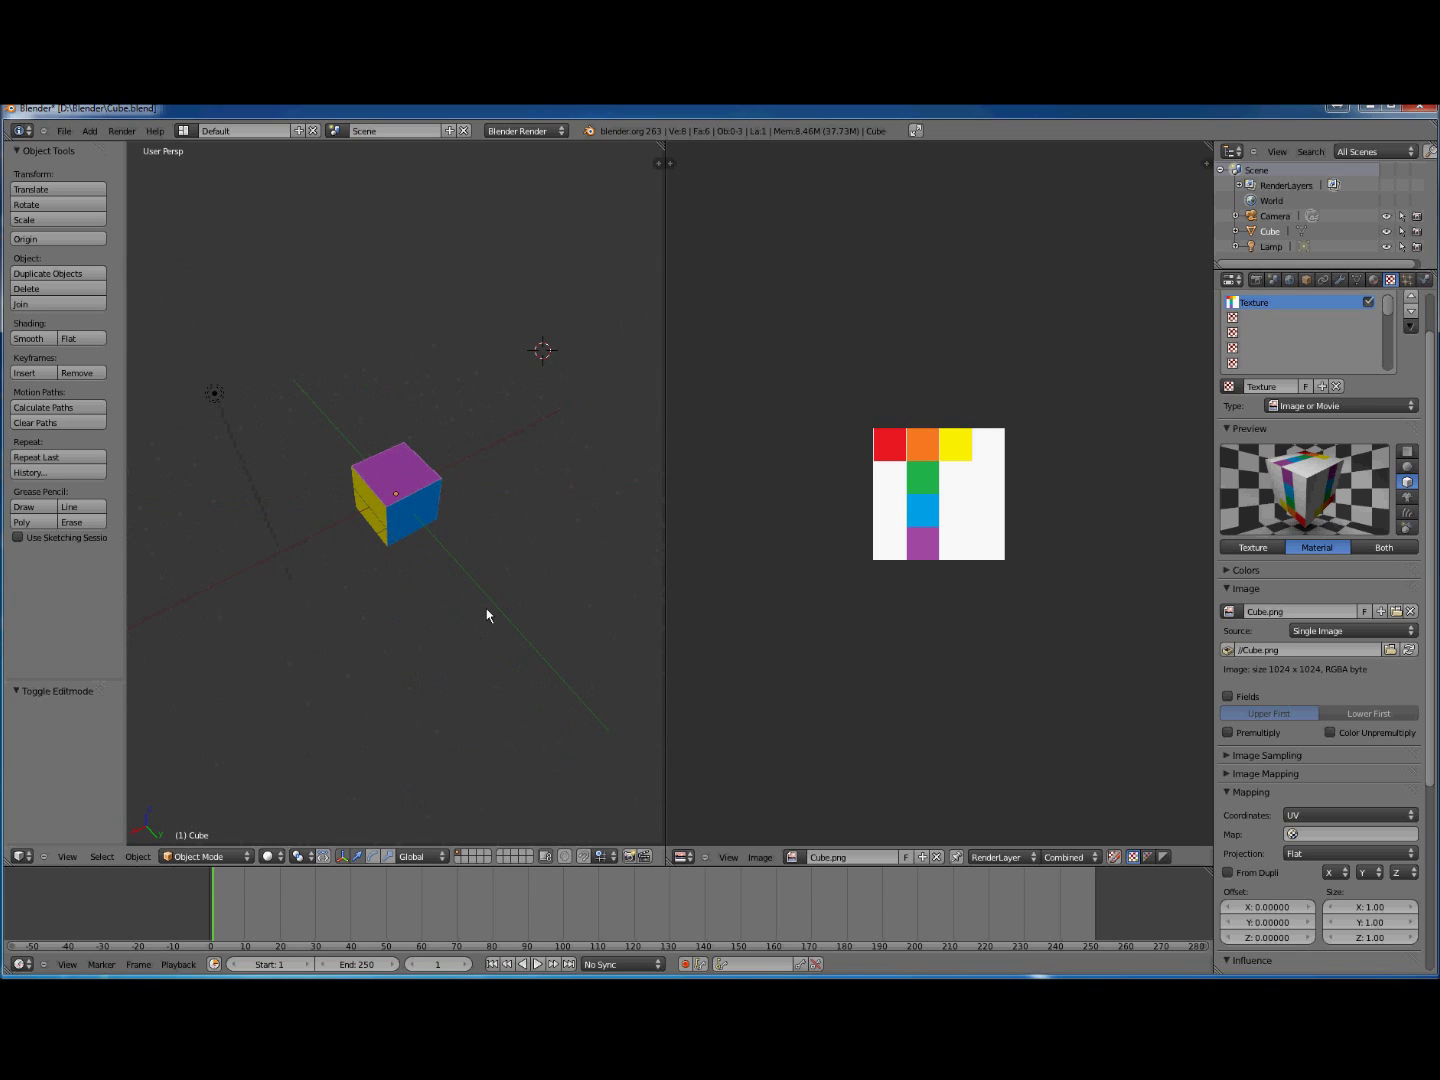